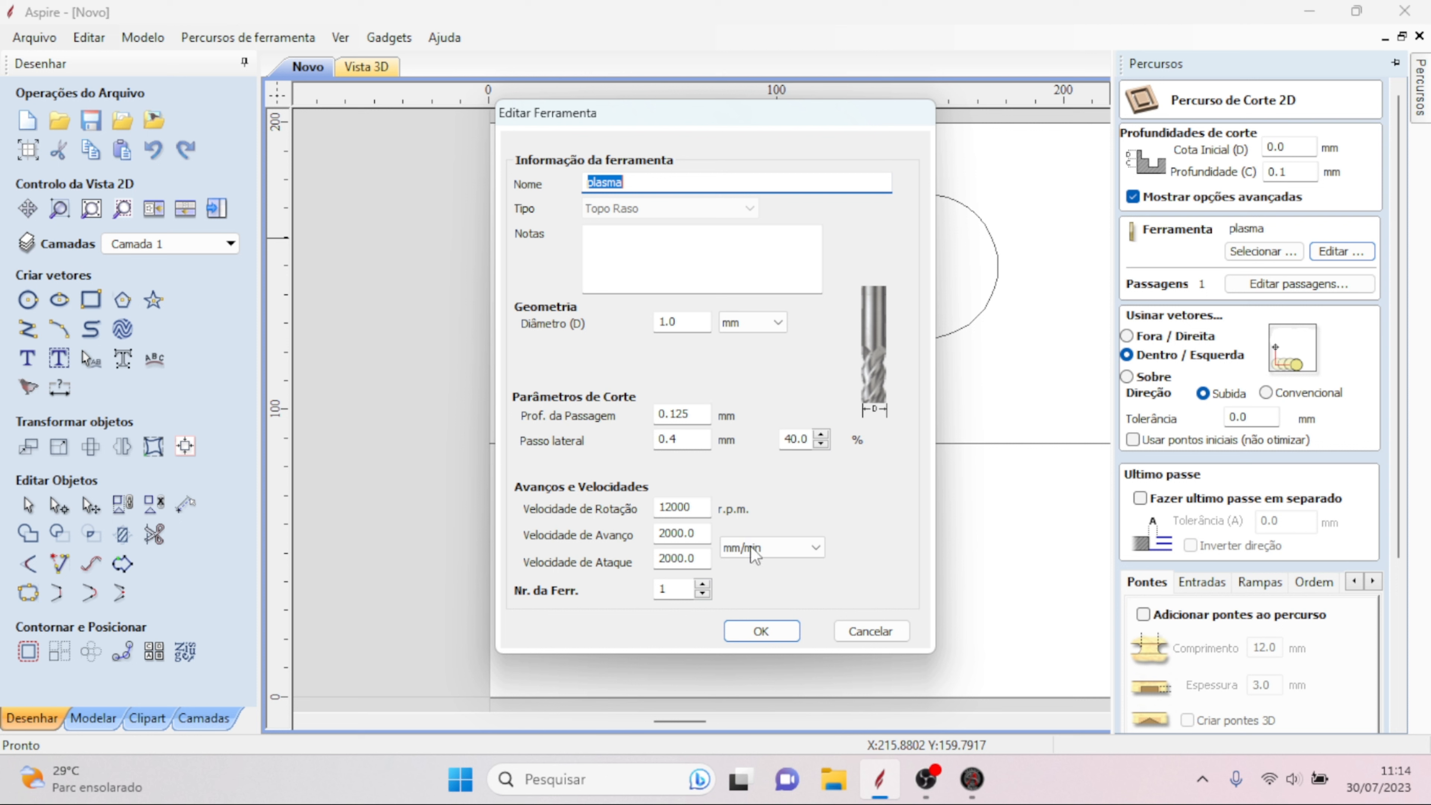
# - Confirm the plasma tool's settings and open the material definition
pyautogui.click(761, 631)
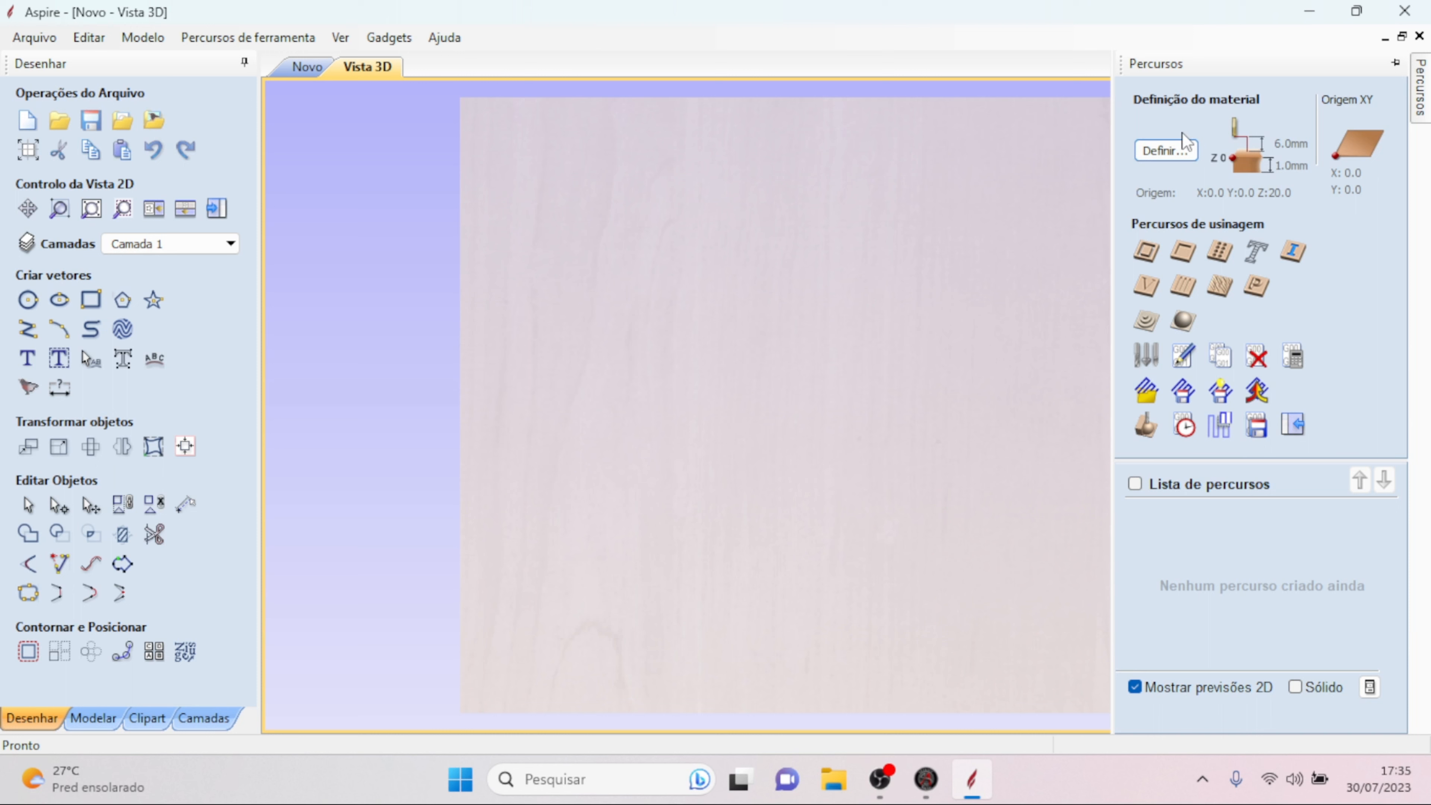
pyautogui.click(1165, 148)
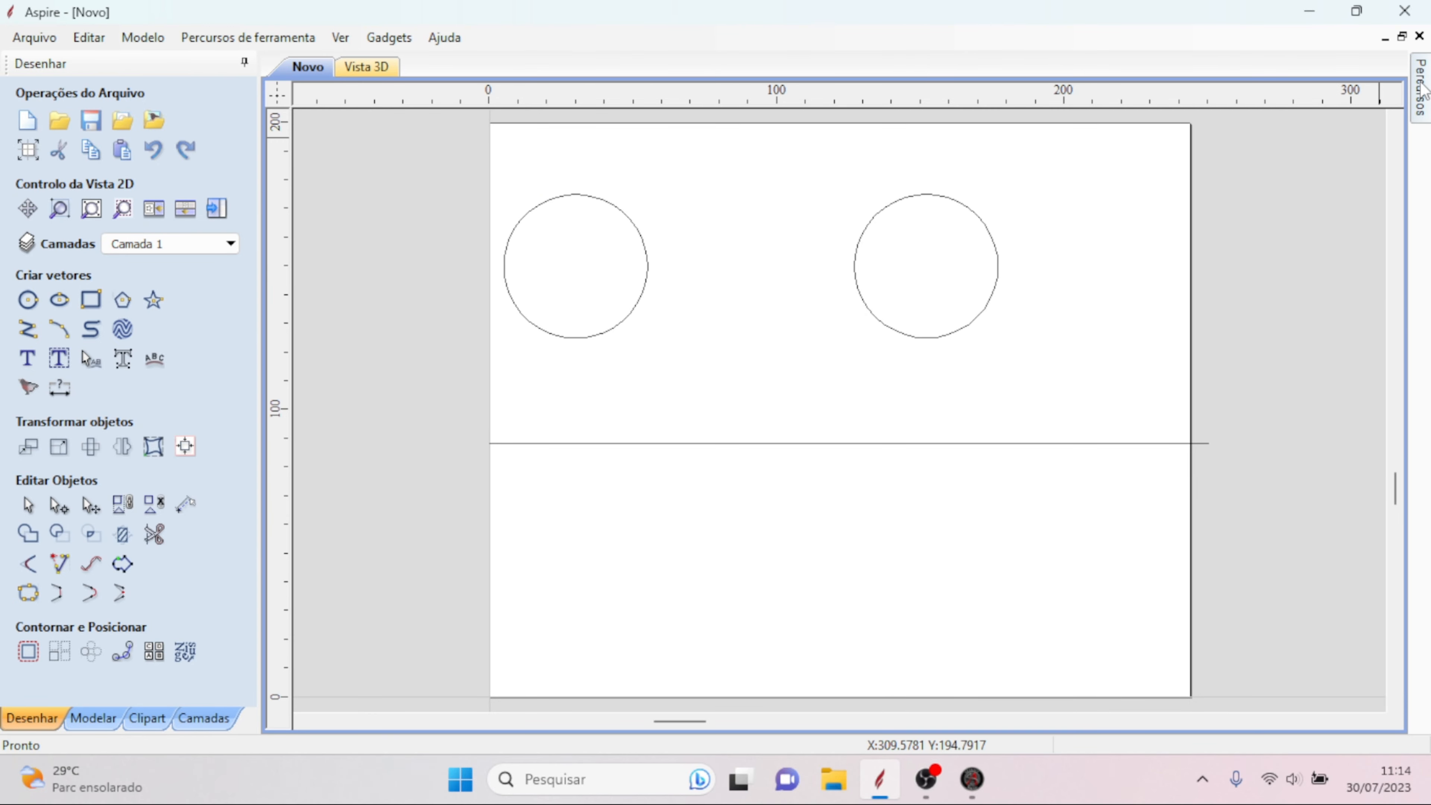
# - Calculate a 2D cut toolpath named Corte 1 on the inside of the left circle and simulate it
pyautogui.click(581, 338)
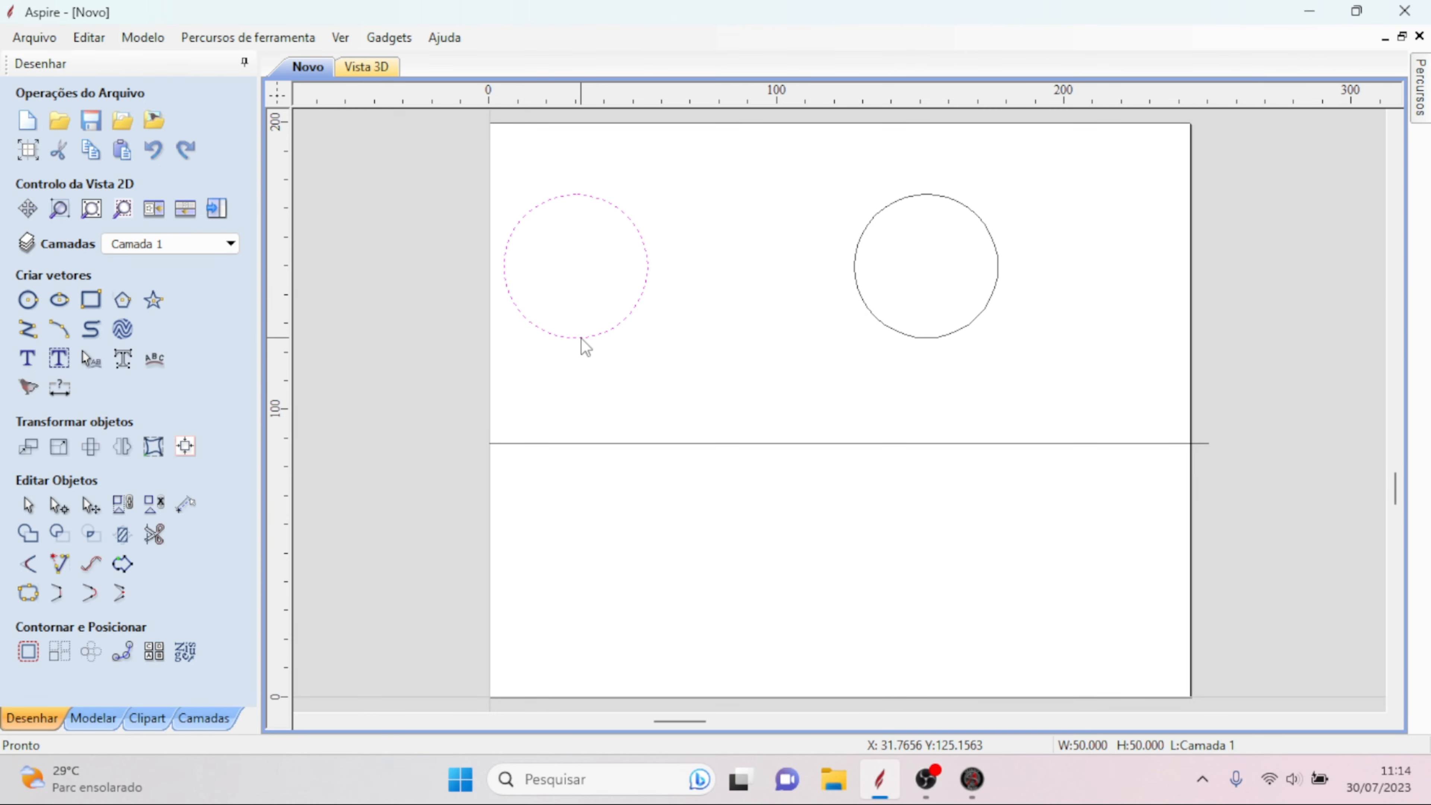
pyautogui.click(1420, 107)
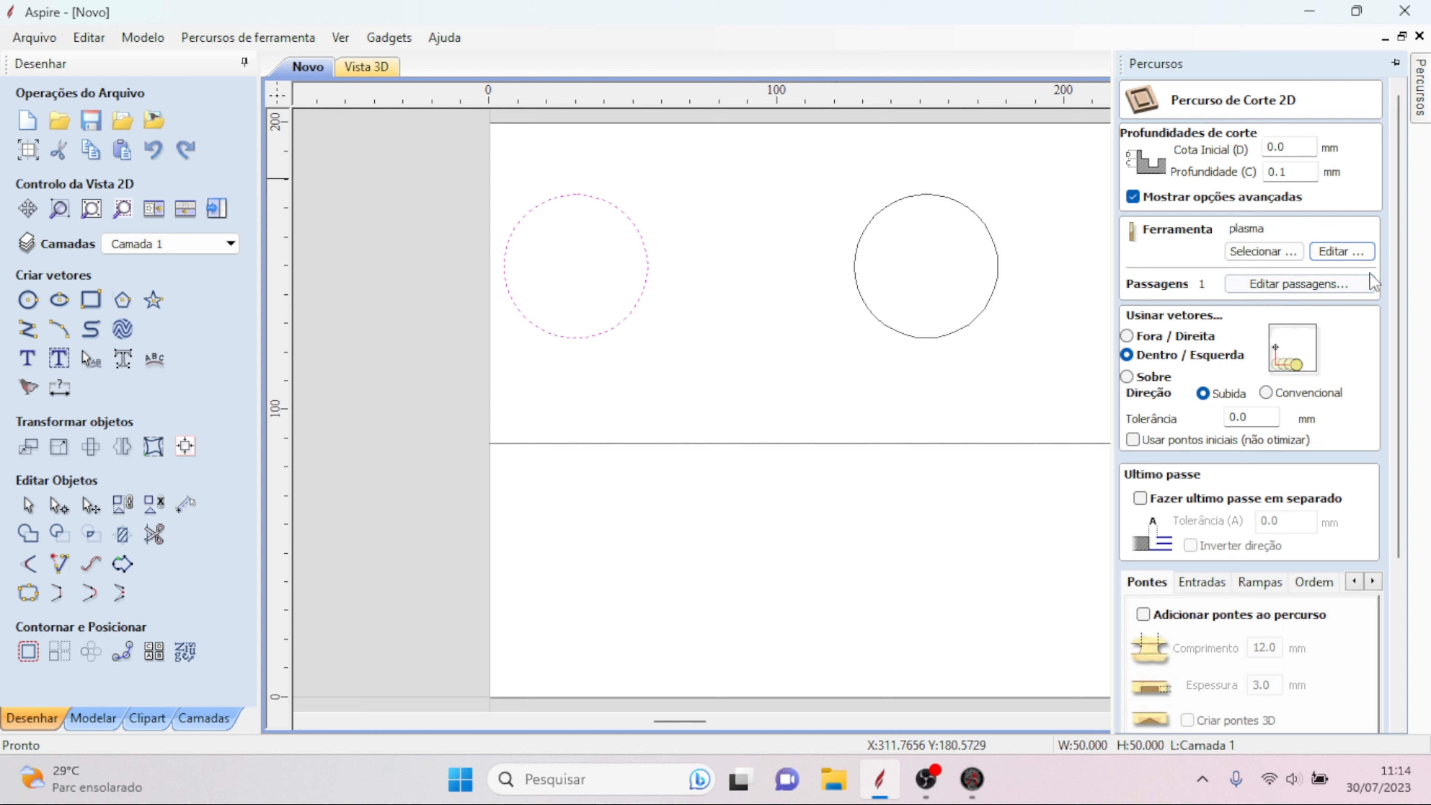
pyautogui.moveTo(1397, 263); pyautogui.dragTo(1366, 503)
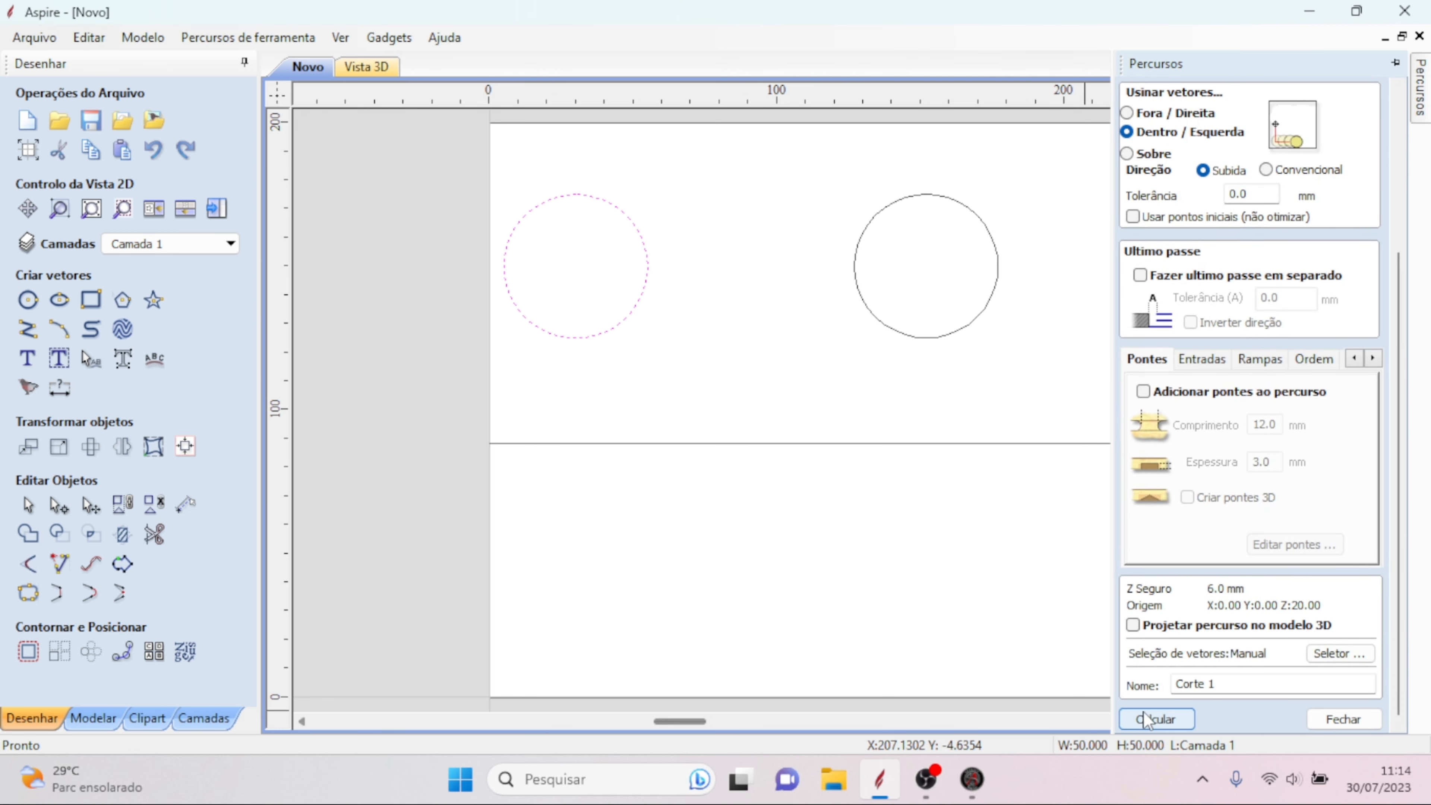
pyautogui.click(1153, 719)
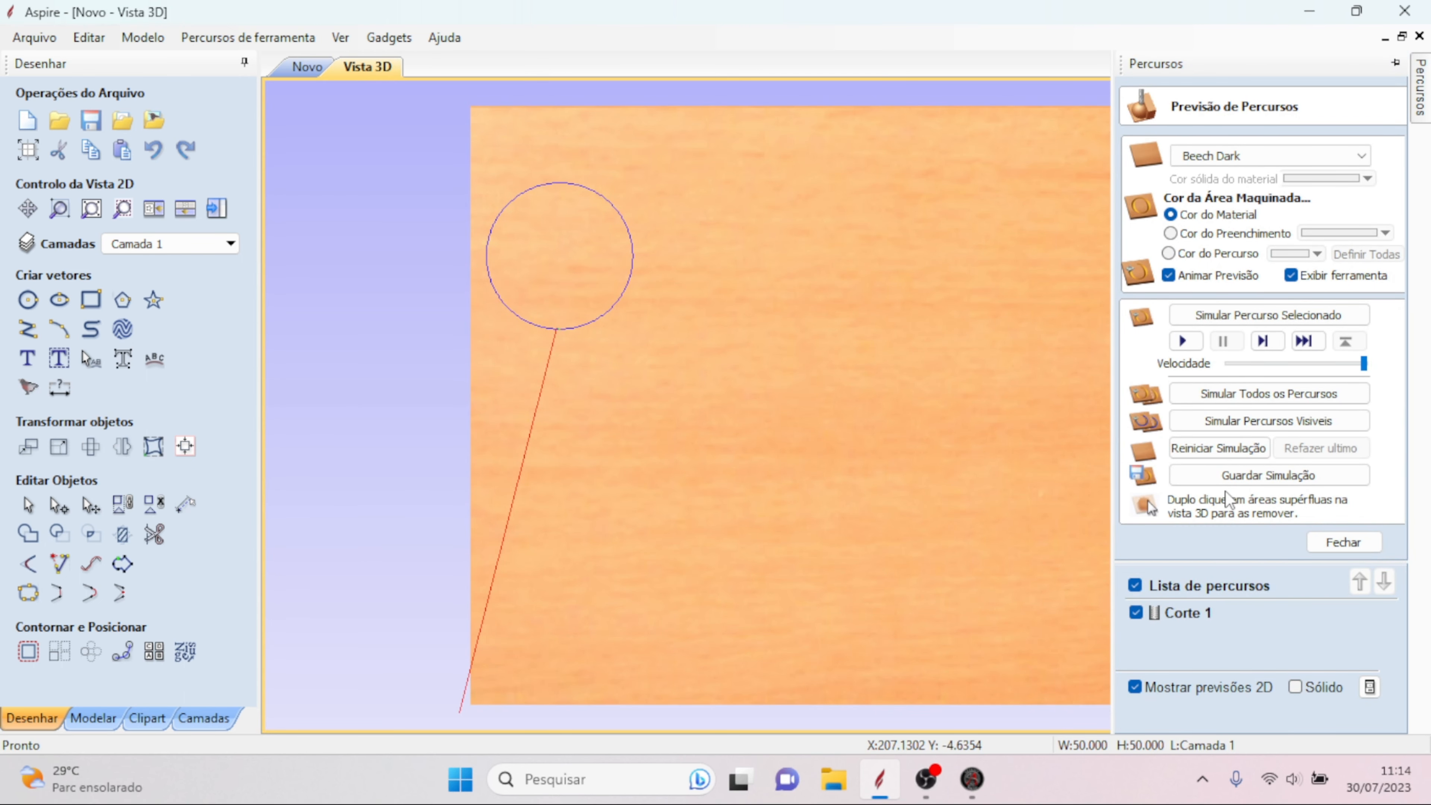
pyautogui.click(1183, 342)
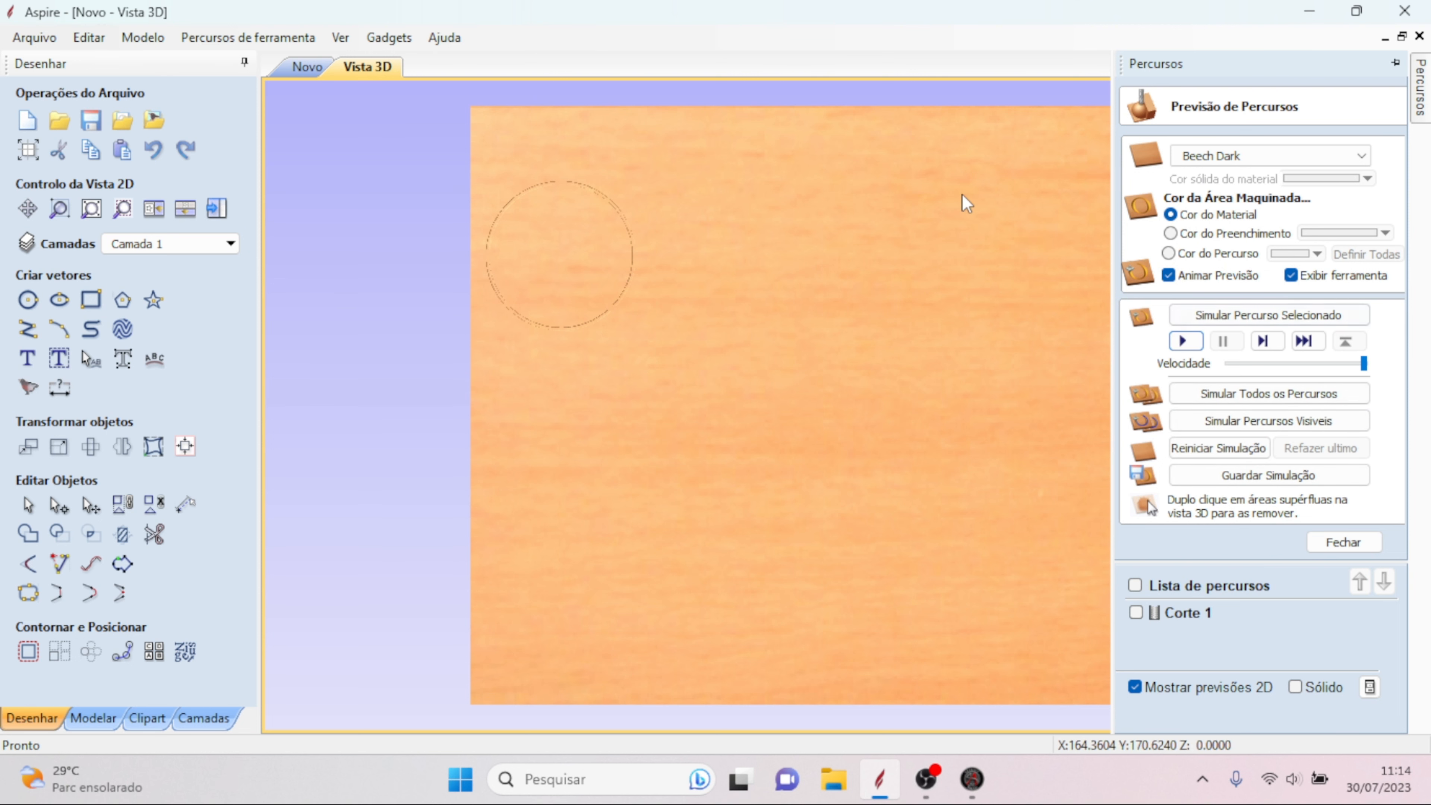
# - Calculate a second inside 2D cut toolpath, Corte 2, for the right circle and close the toolpath preview
pyautogui.click(297, 66)
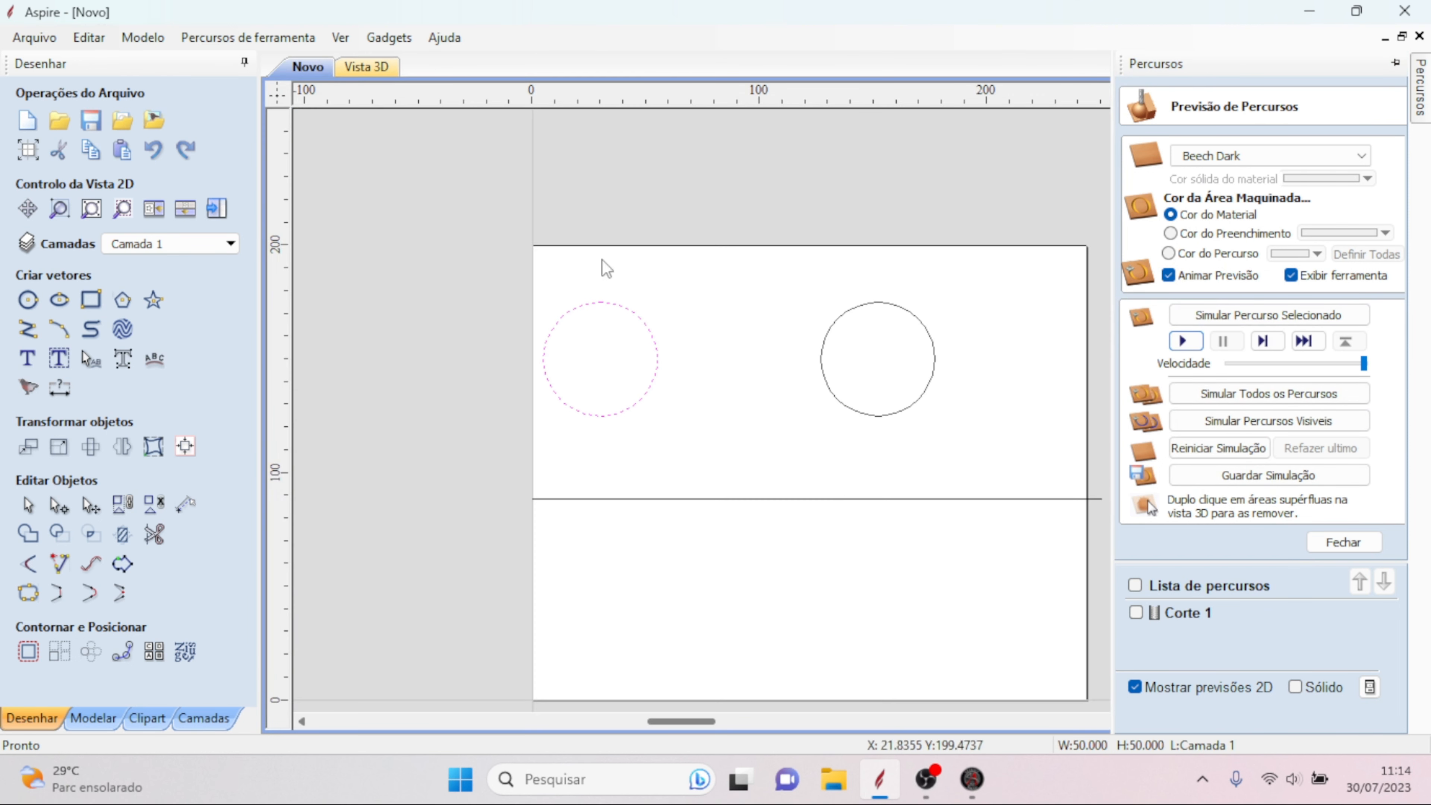
pyautogui.click(826, 397)
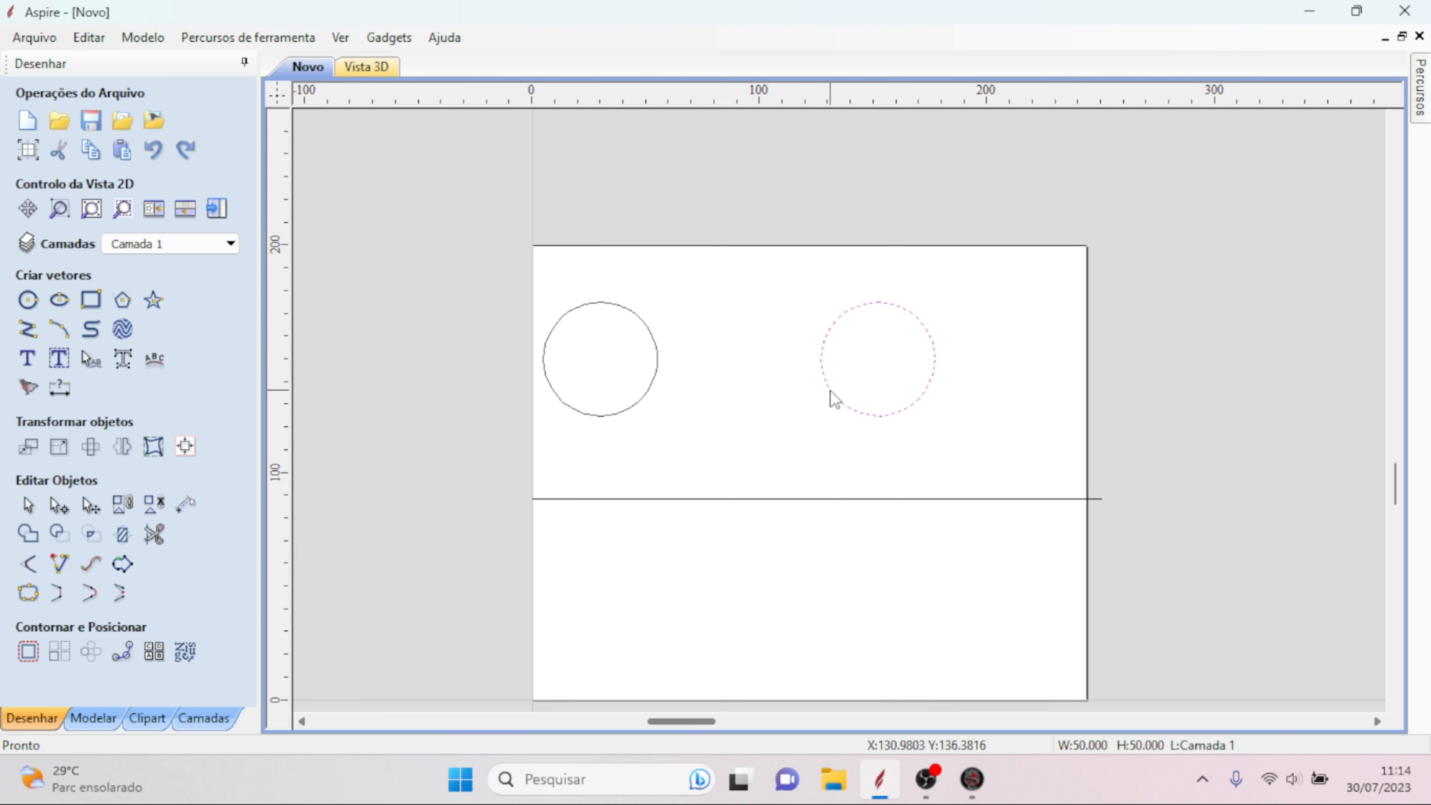
pyautogui.moveTo(1419, 115)
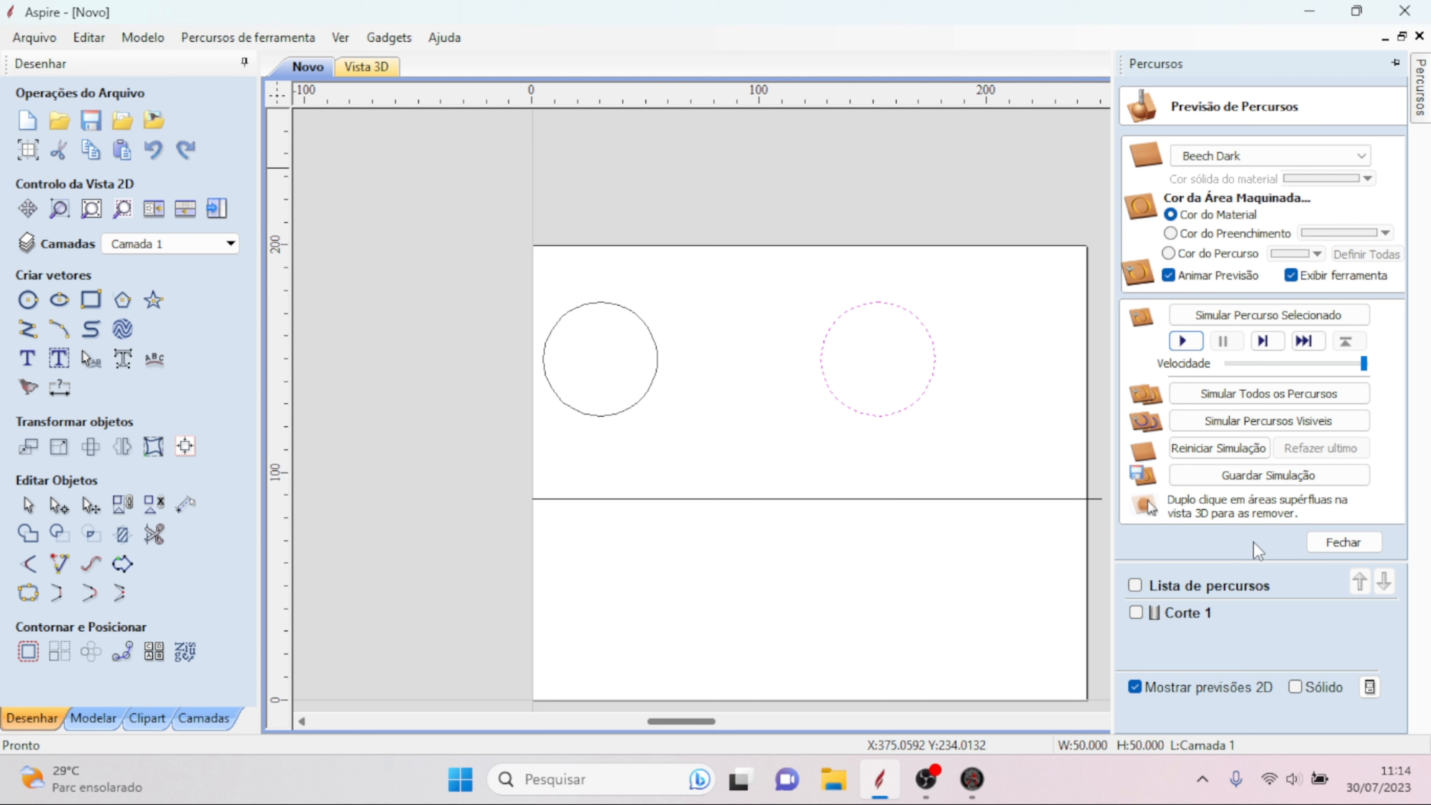
pyautogui.click(1342, 543)
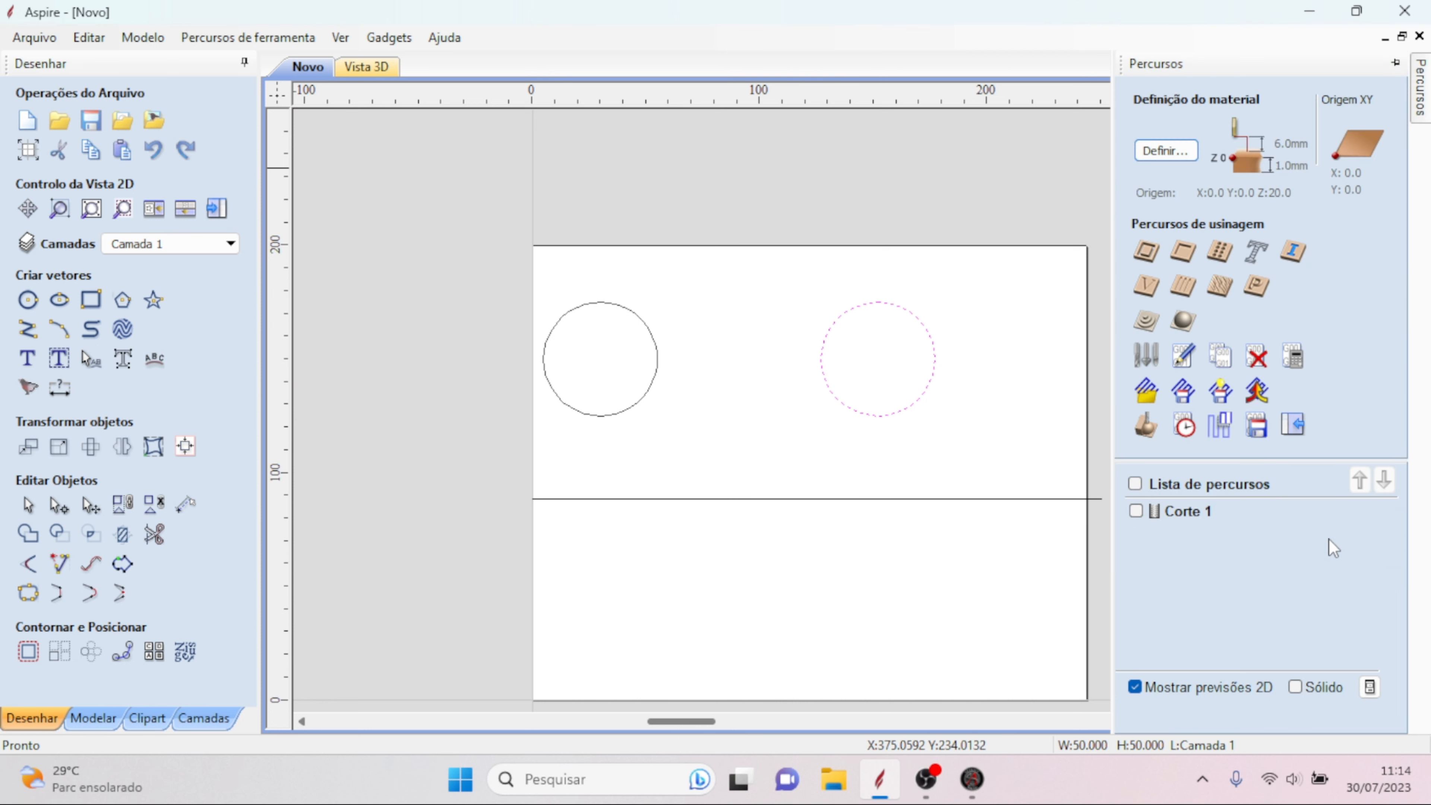
pyautogui.click(1146, 250)
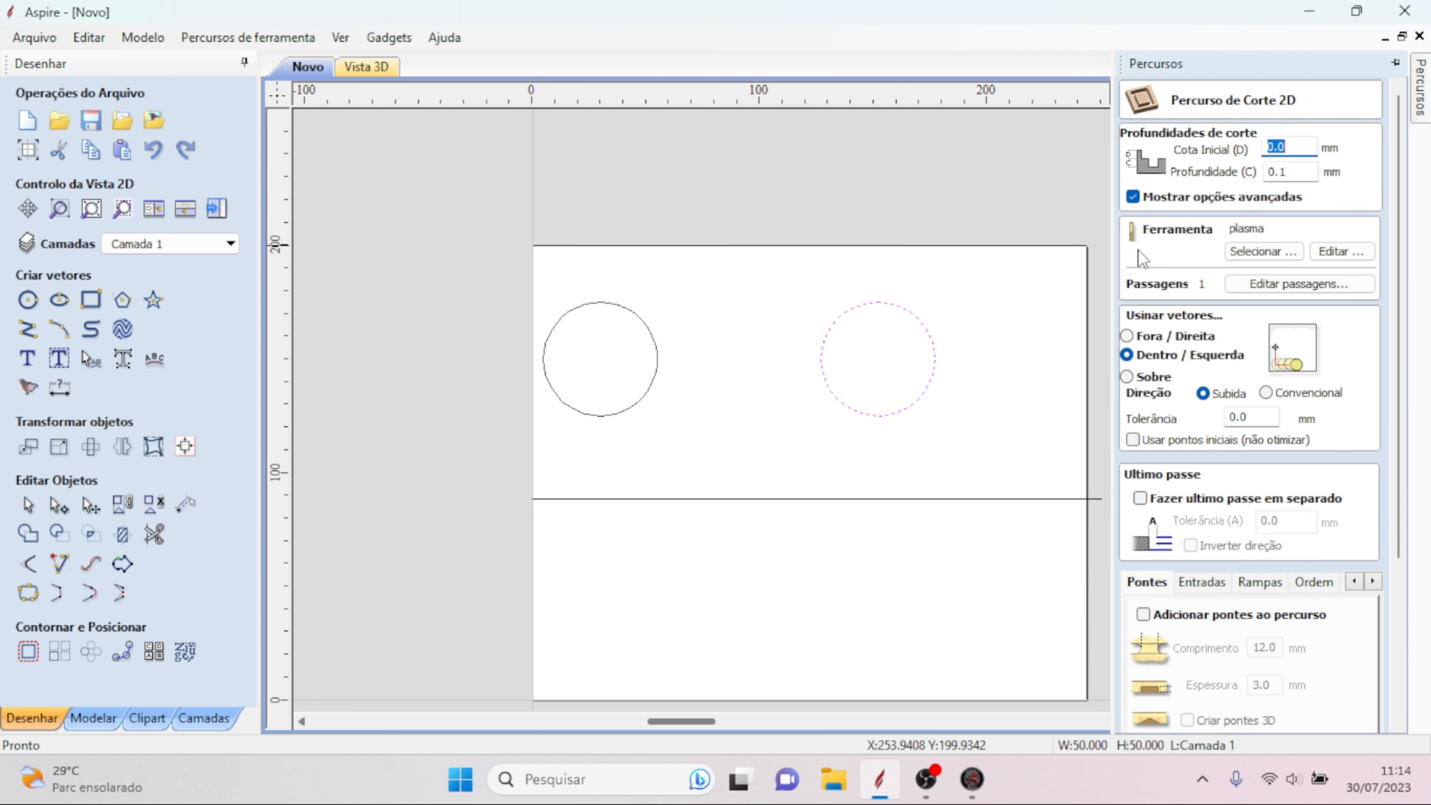
pyautogui.moveTo(1394, 336); pyautogui.dragTo(1377, 525)
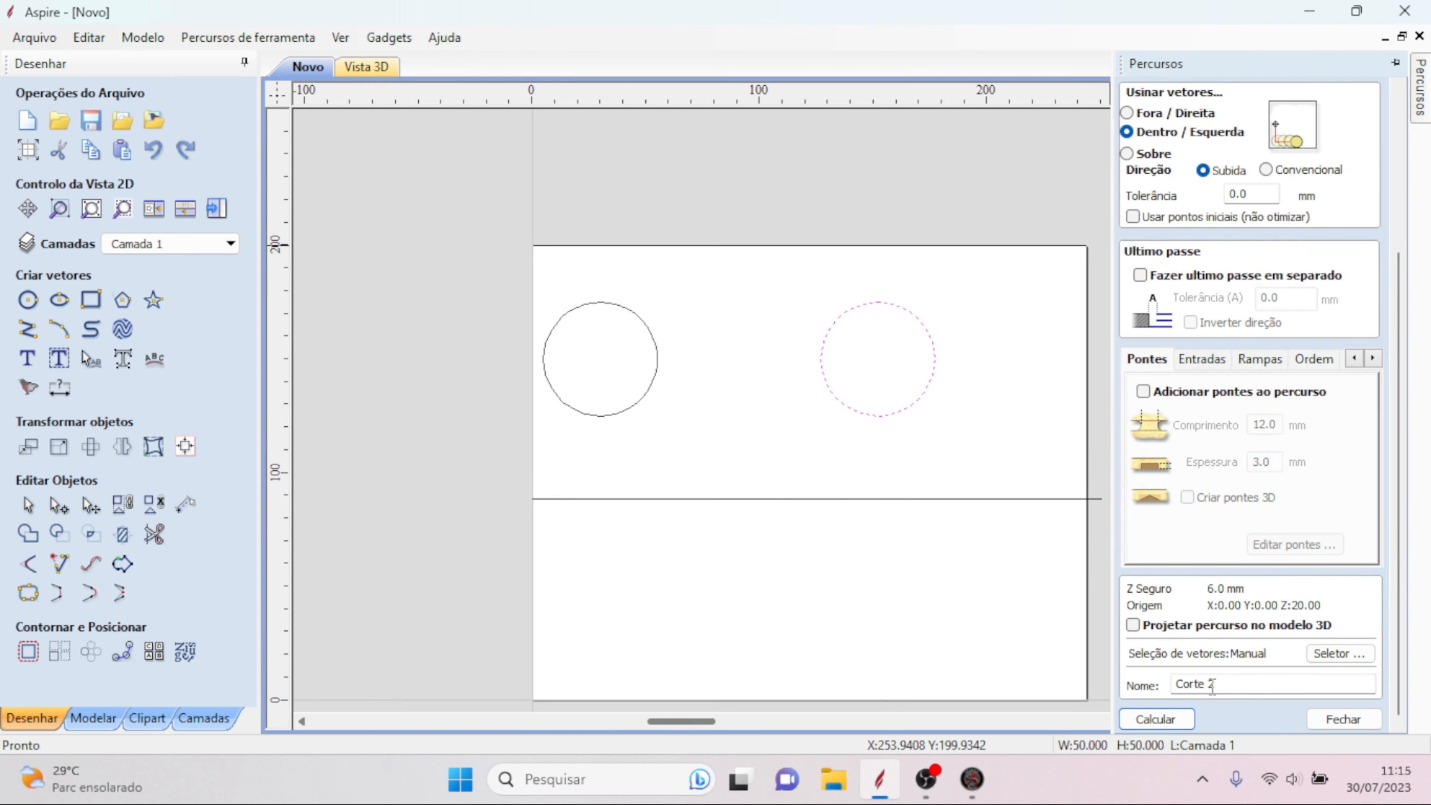
pyautogui.click(1155, 719)
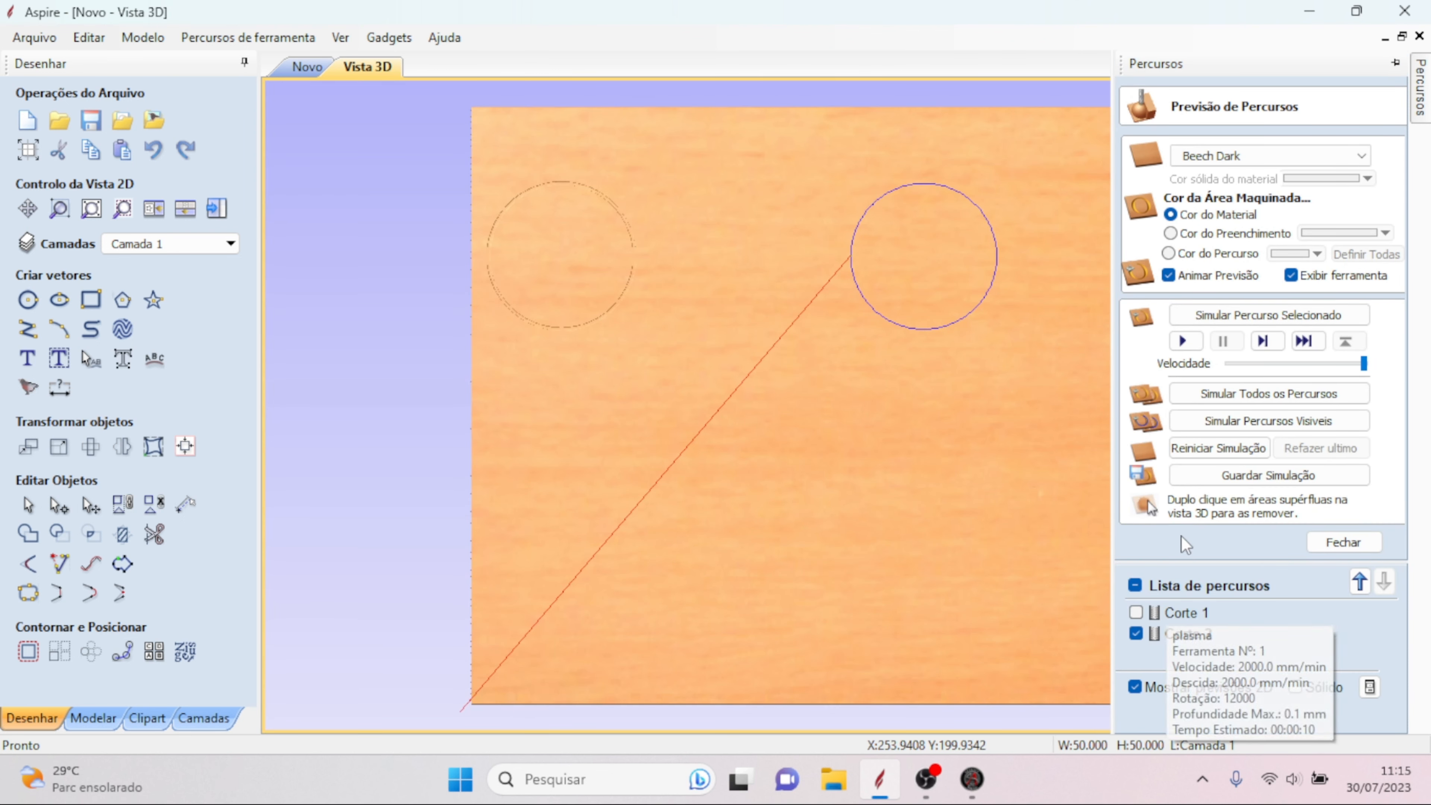
pyautogui.click(1343, 543)
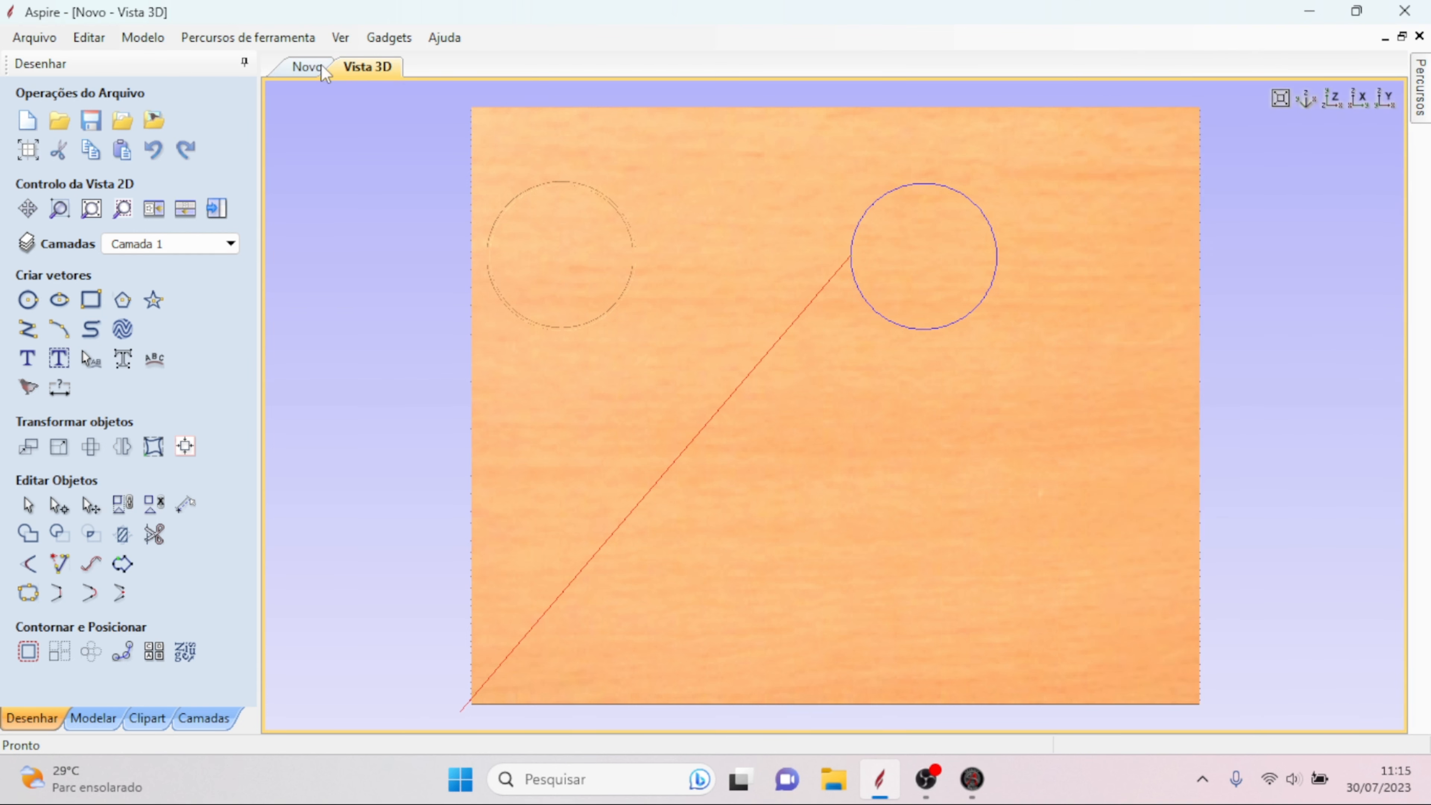
# - Calculate the 2D cut toolpath Corte 3 running on the horizontal line, simulate it and close the preview
pyautogui.click(305, 68)
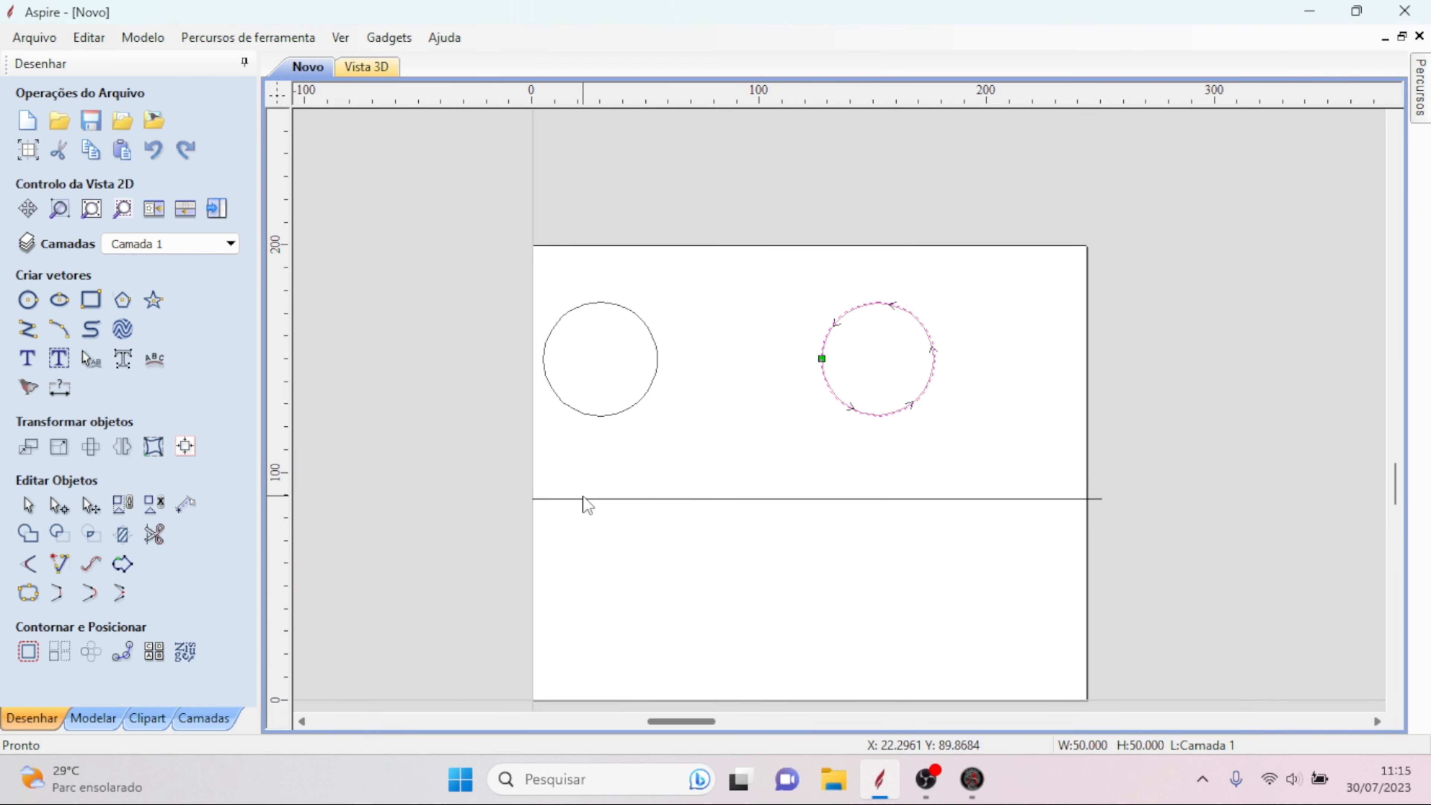
pyautogui.click(586, 499)
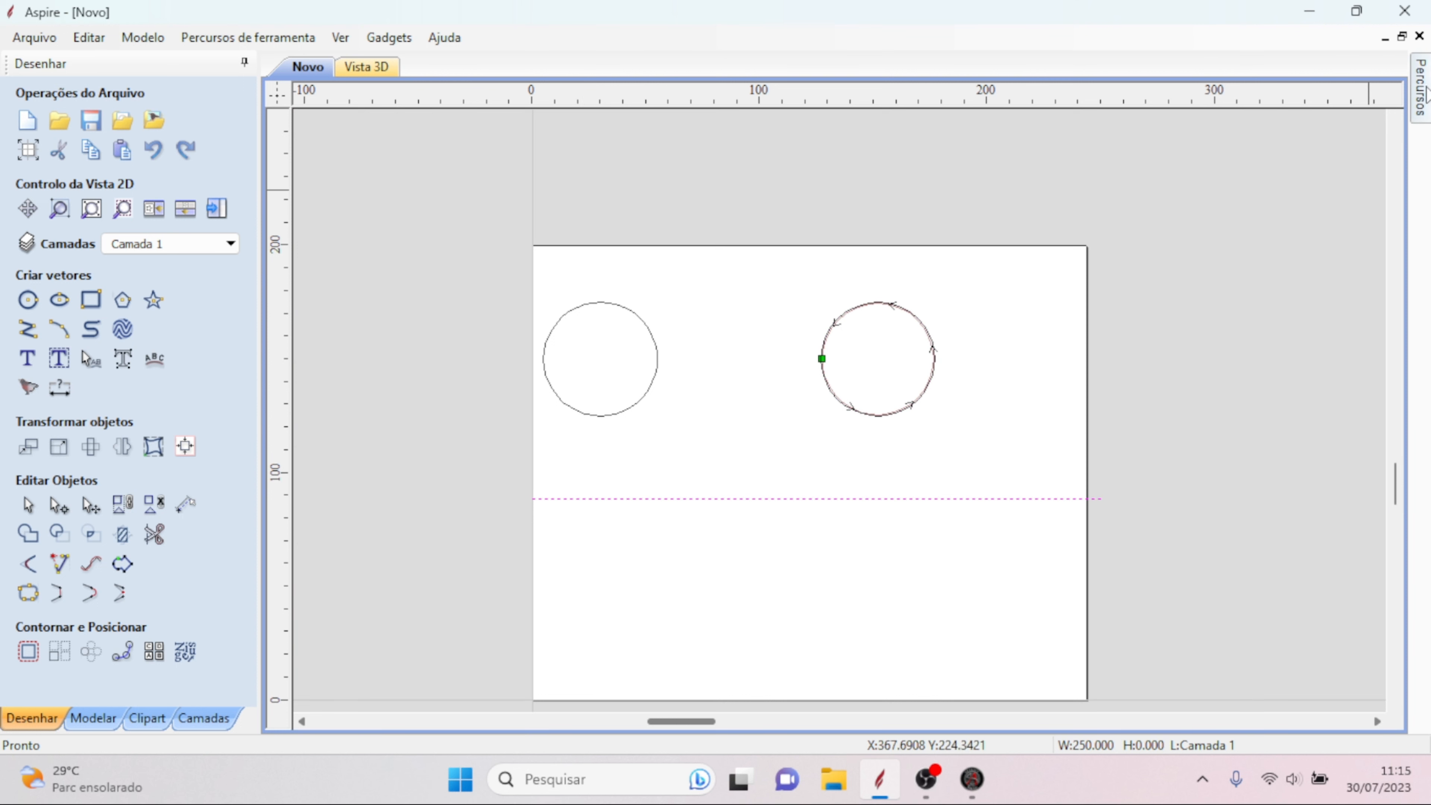
pyautogui.moveTo(1426, 93)
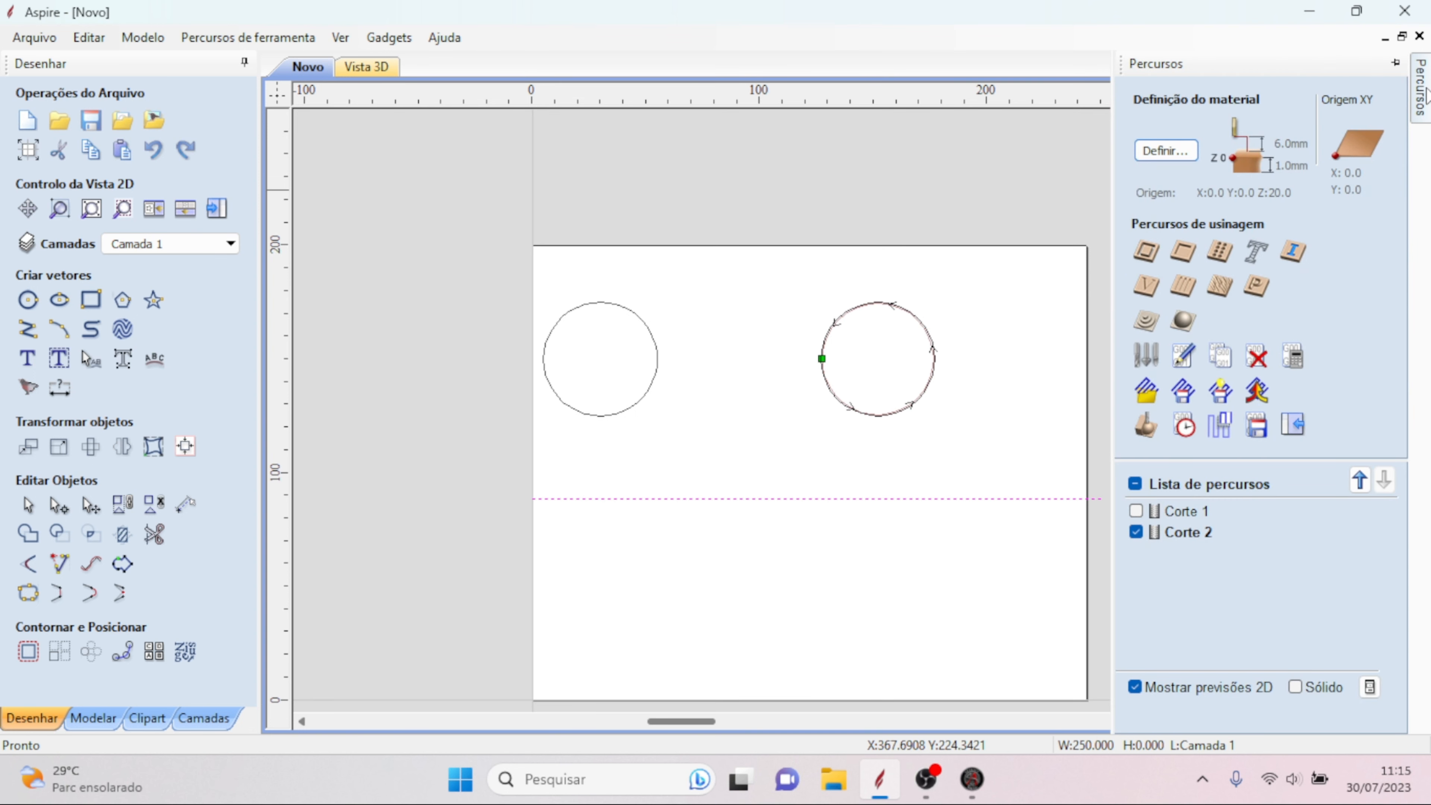
pyautogui.click(1145, 250)
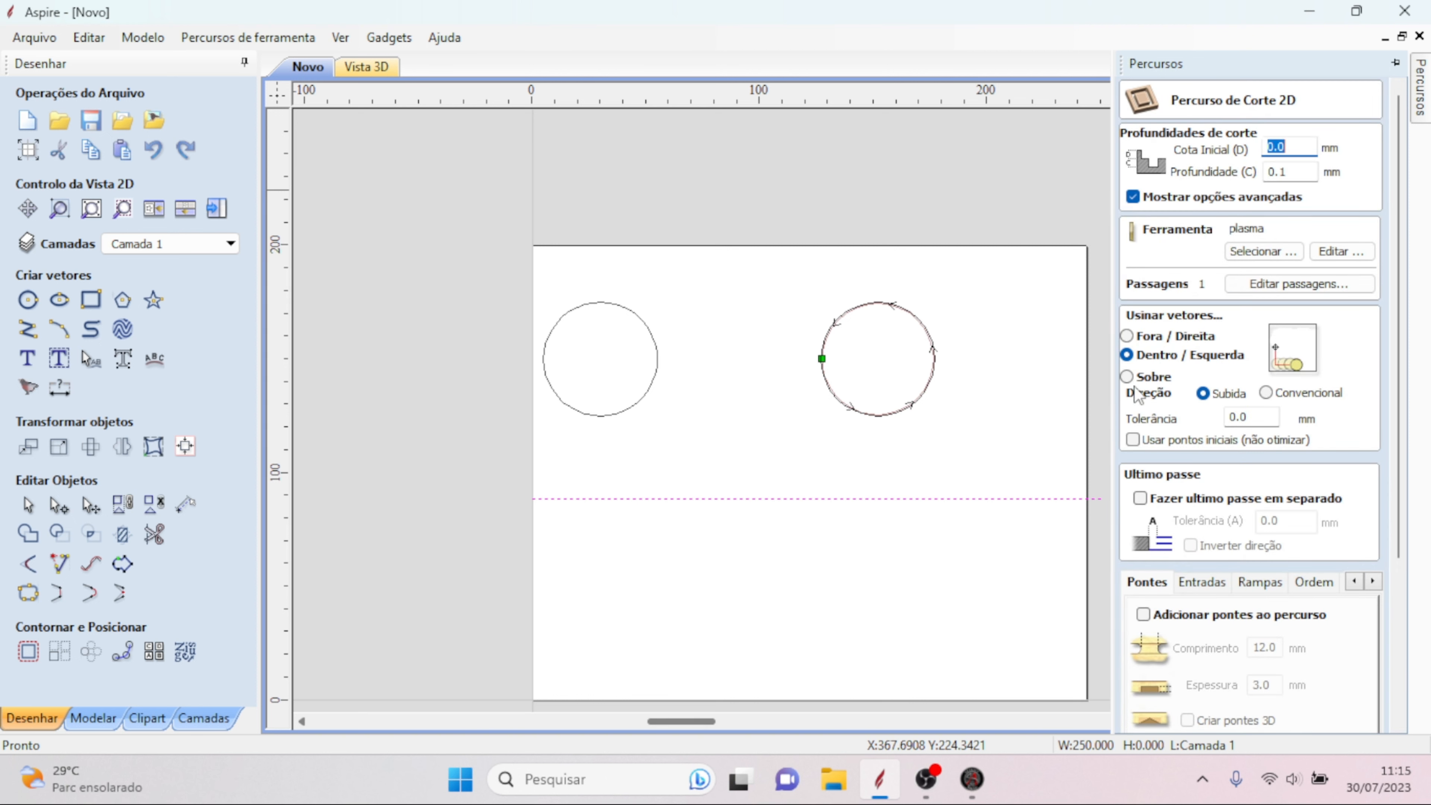
pyautogui.click(1127, 376)
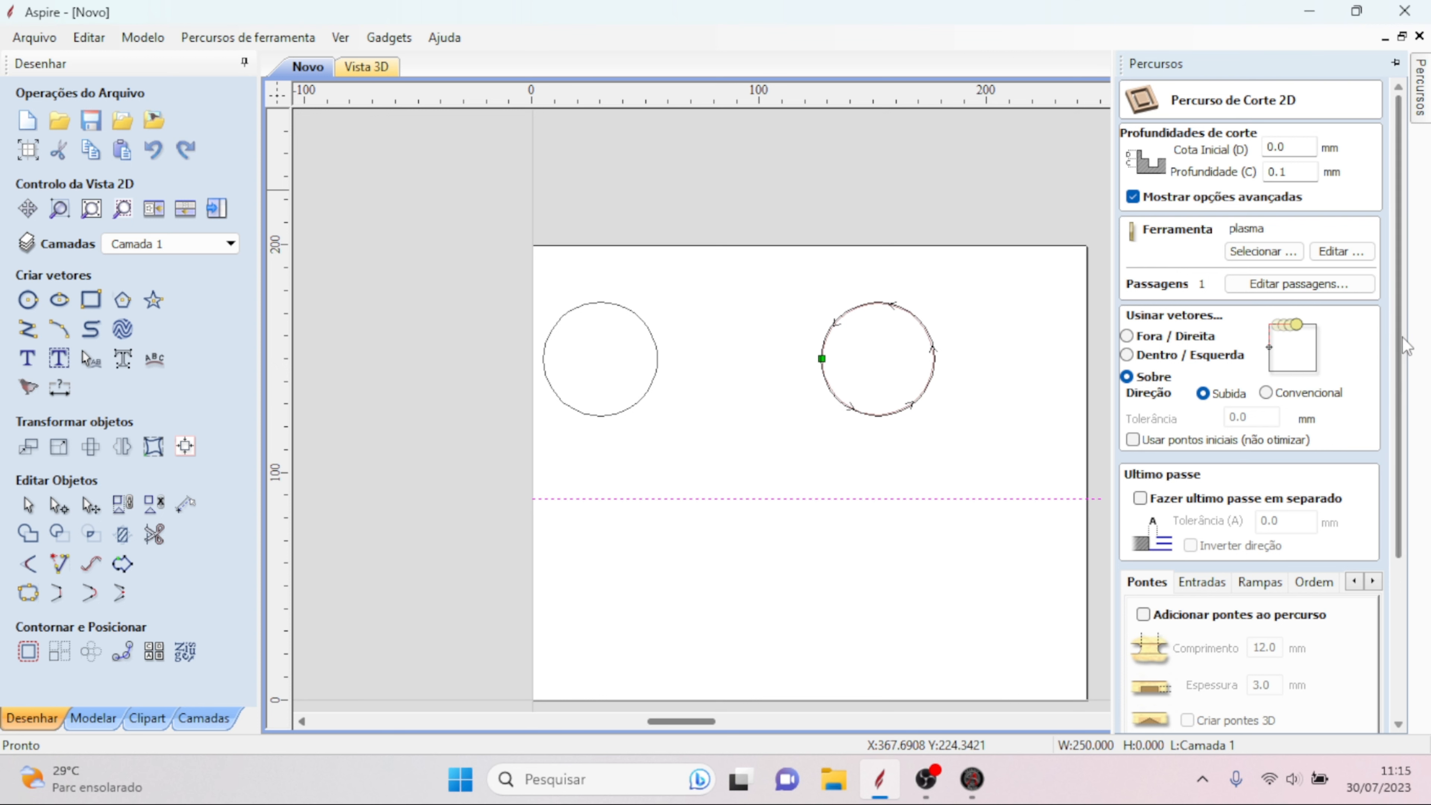
pyautogui.moveTo(1400, 340); pyautogui.dragTo(1389, 523)
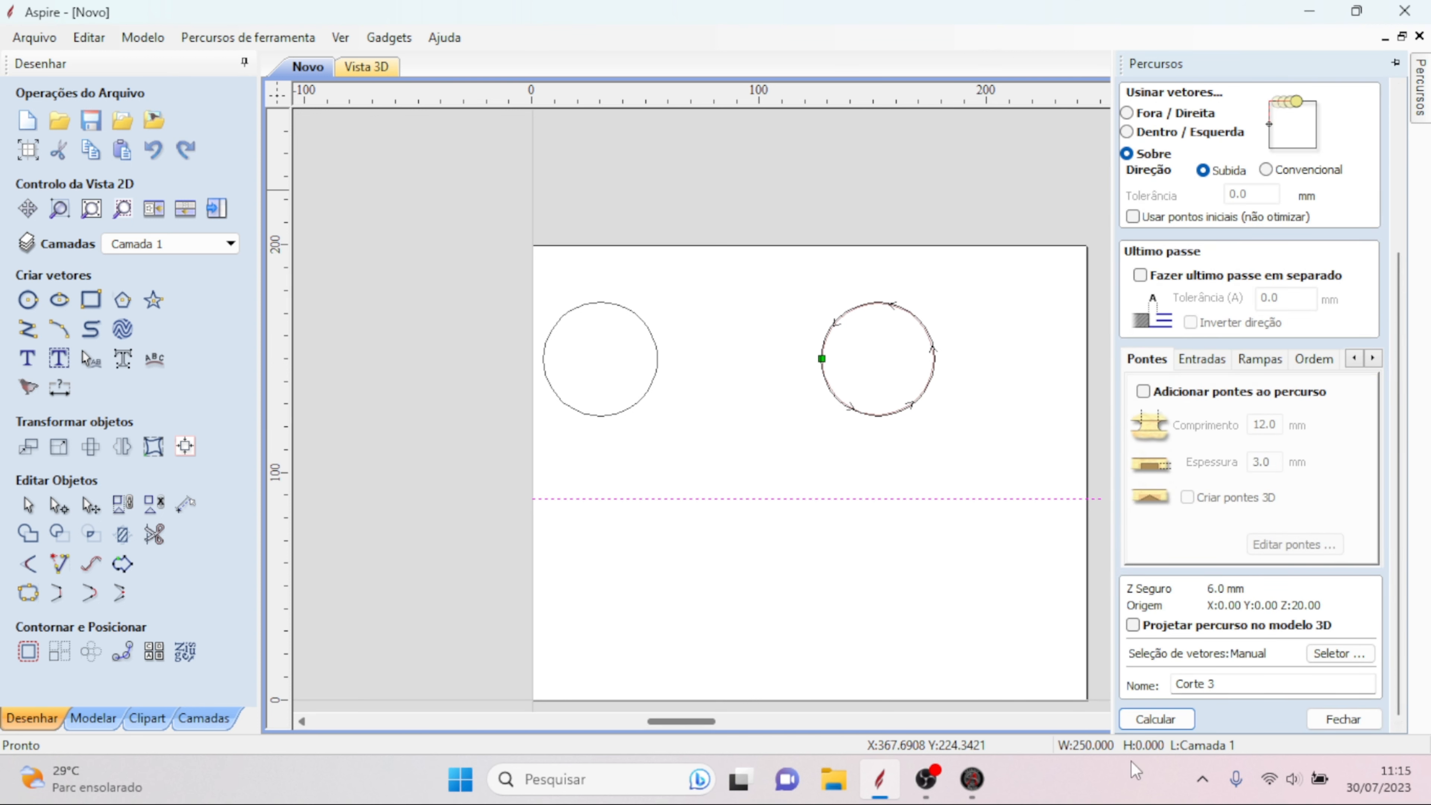
pyautogui.click(1155, 721)
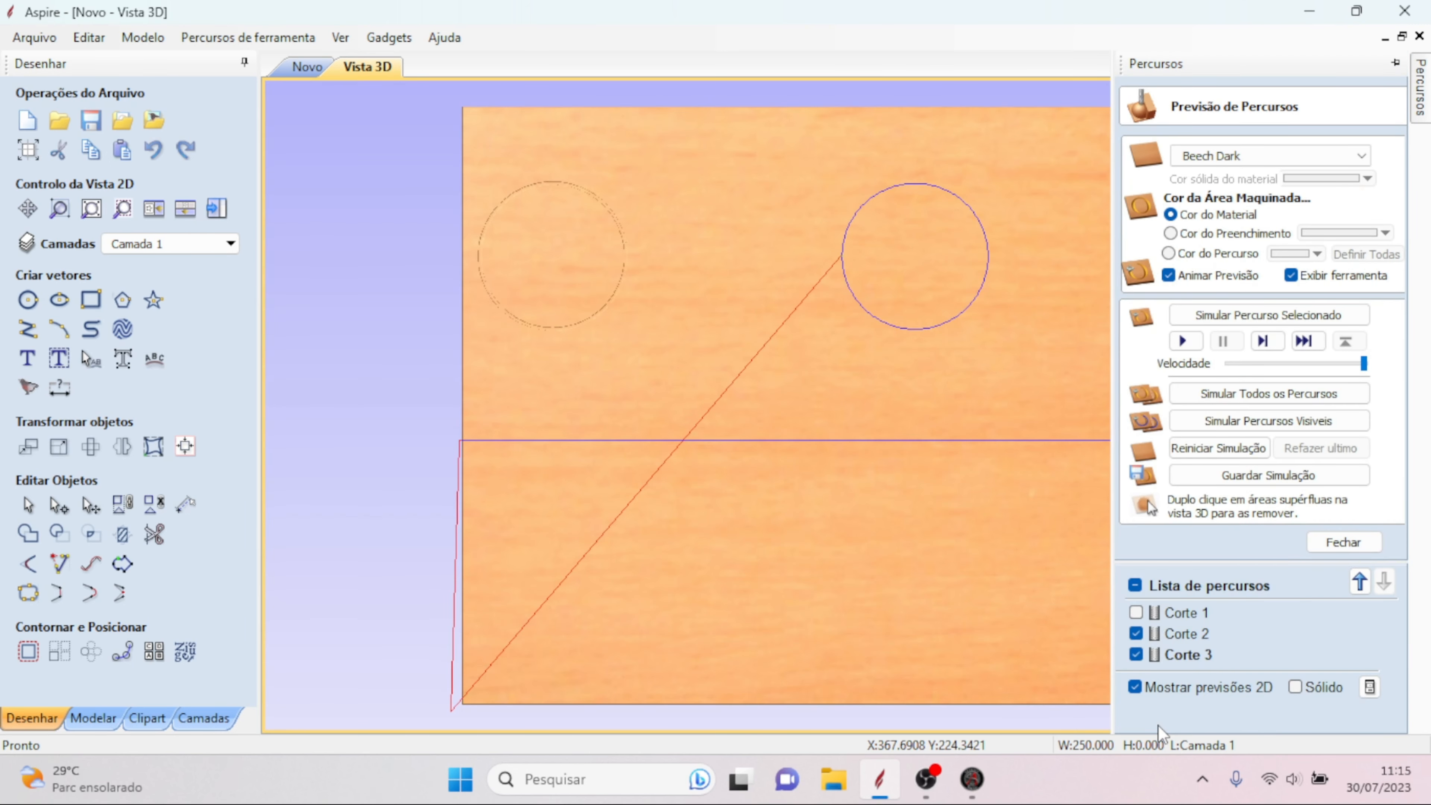
pyautogui.click(1182, 344)
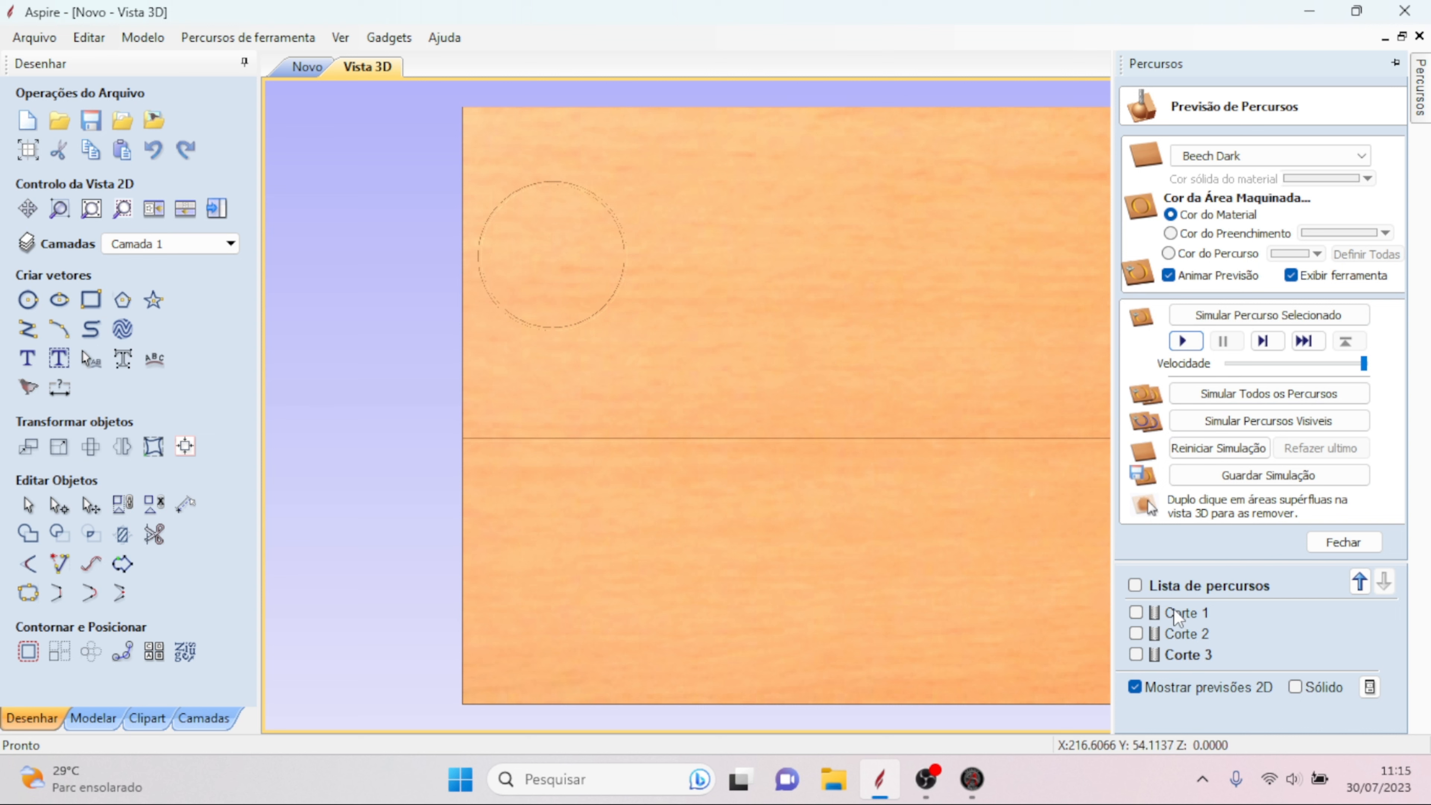
pyautogui.click(1333, 542)
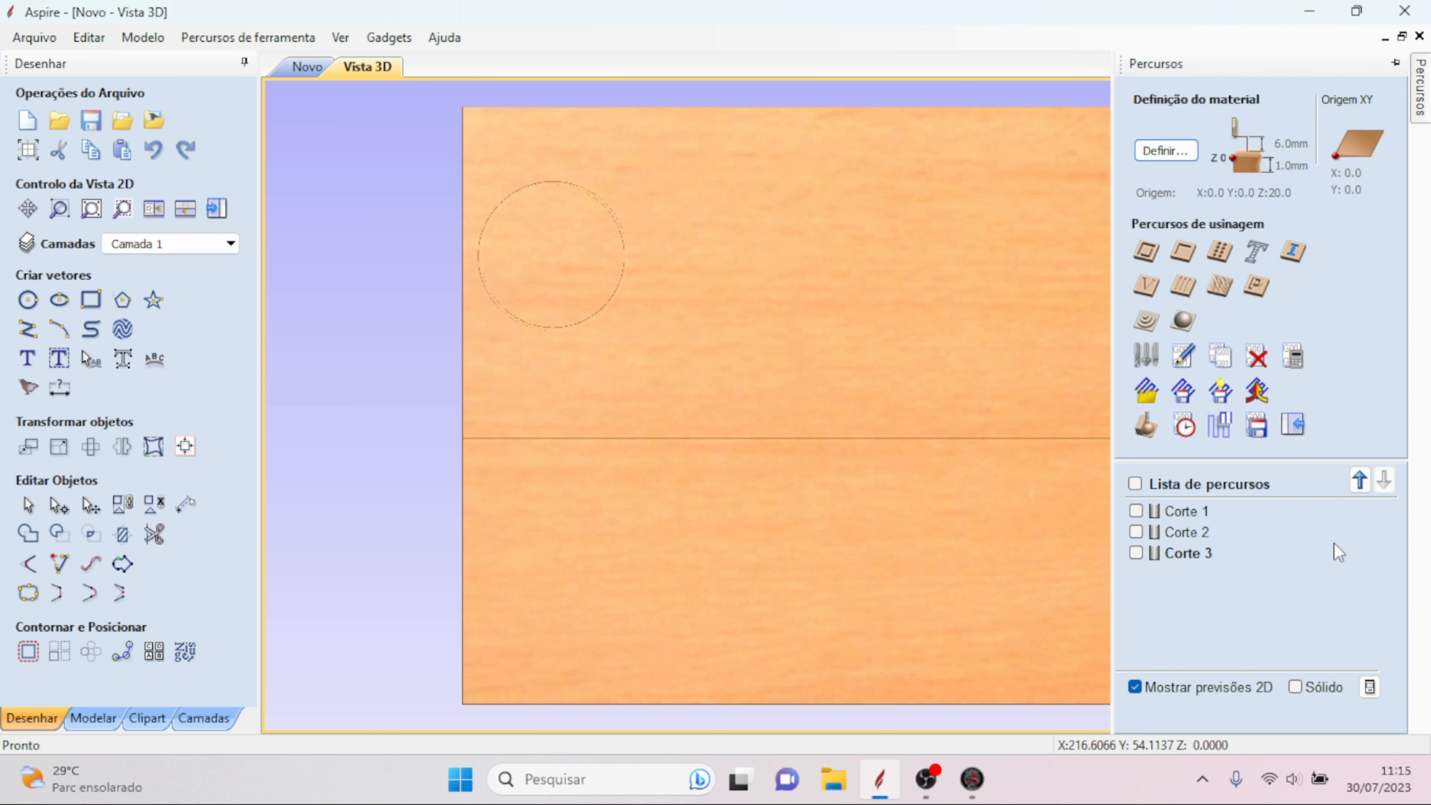
# - Save all three toolpaths together as the G Code (mm) .tap file "Corte de tubo com dois furos"
pyautogui.click(1134, 483)
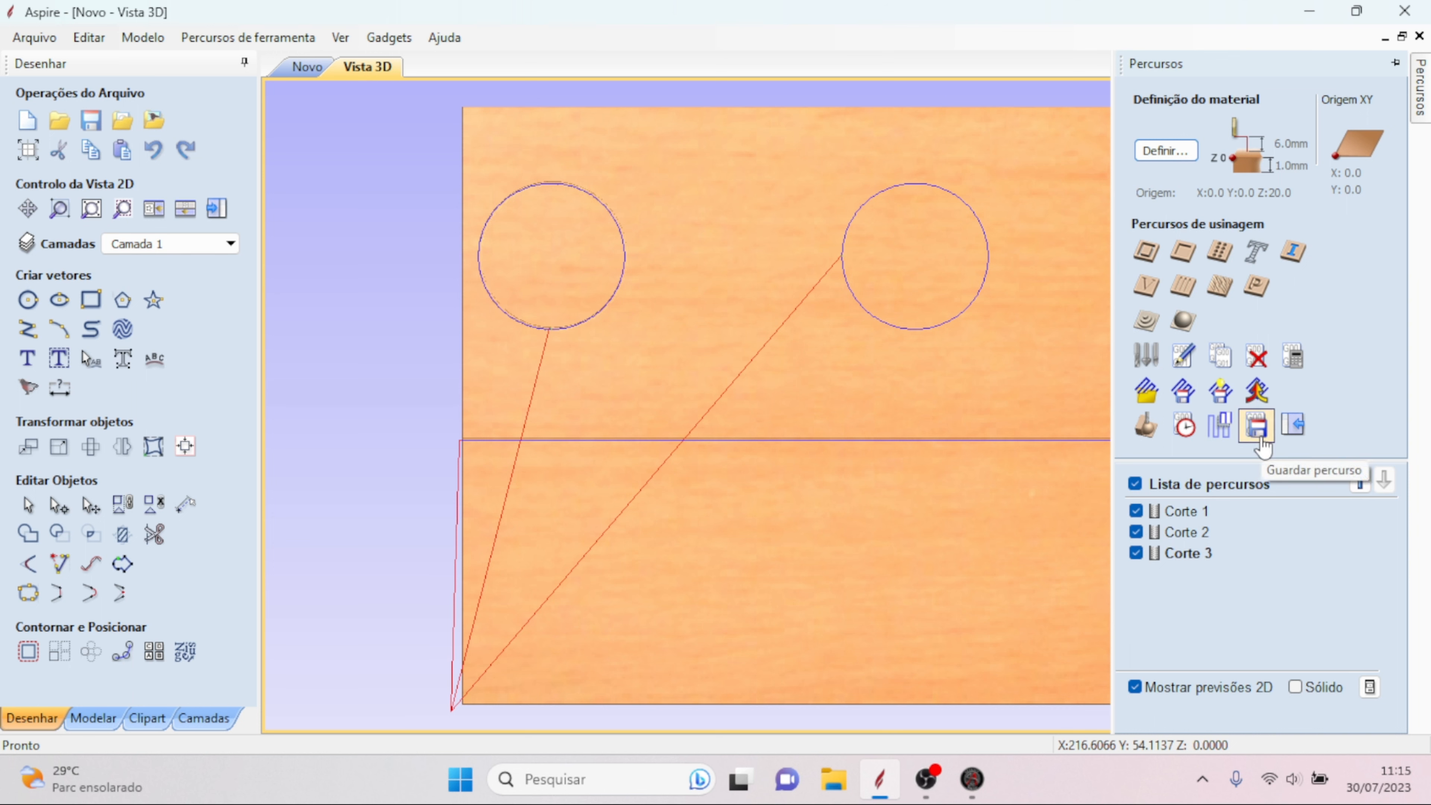
pyautogui.click(1256, 426)
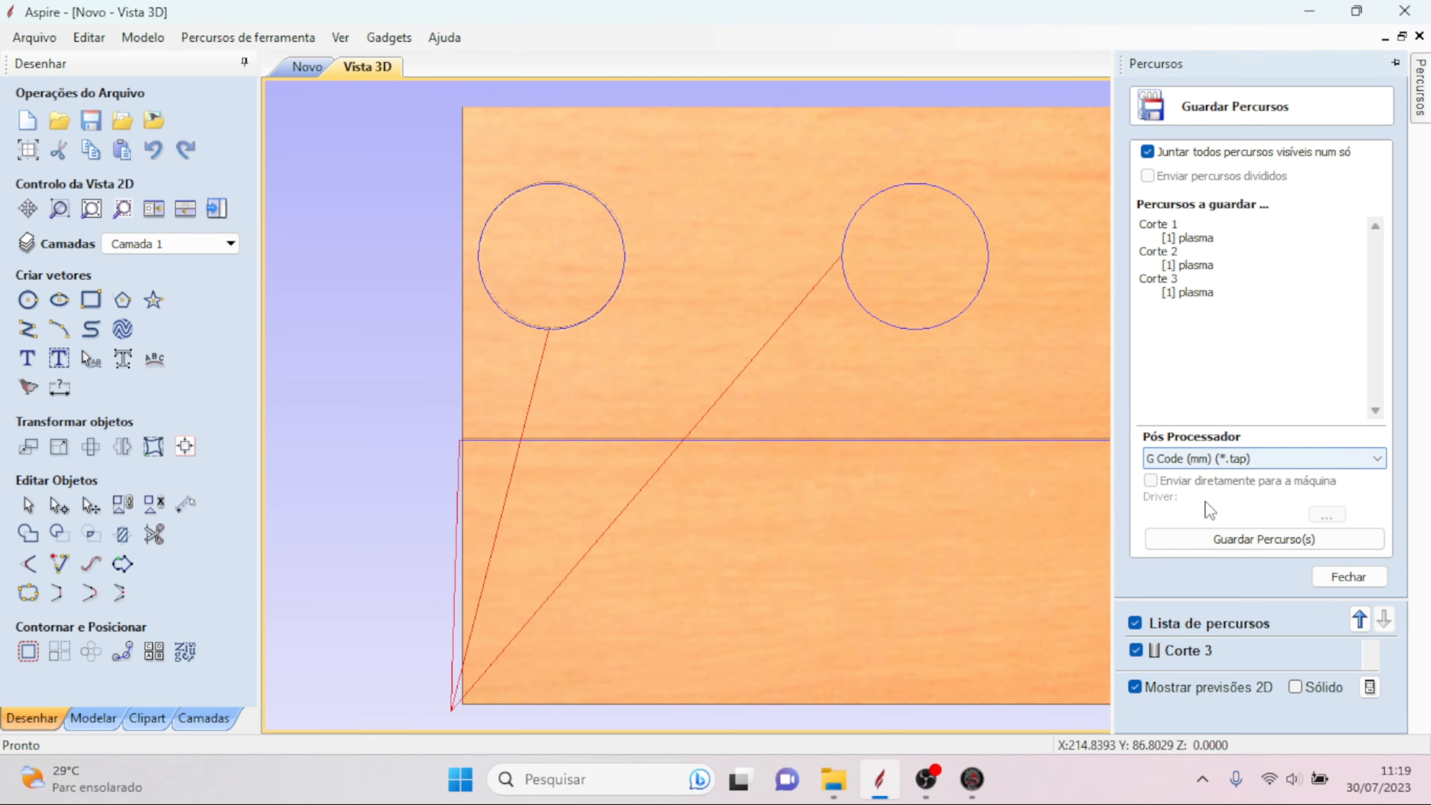
pyautogui.click(1261, 540)
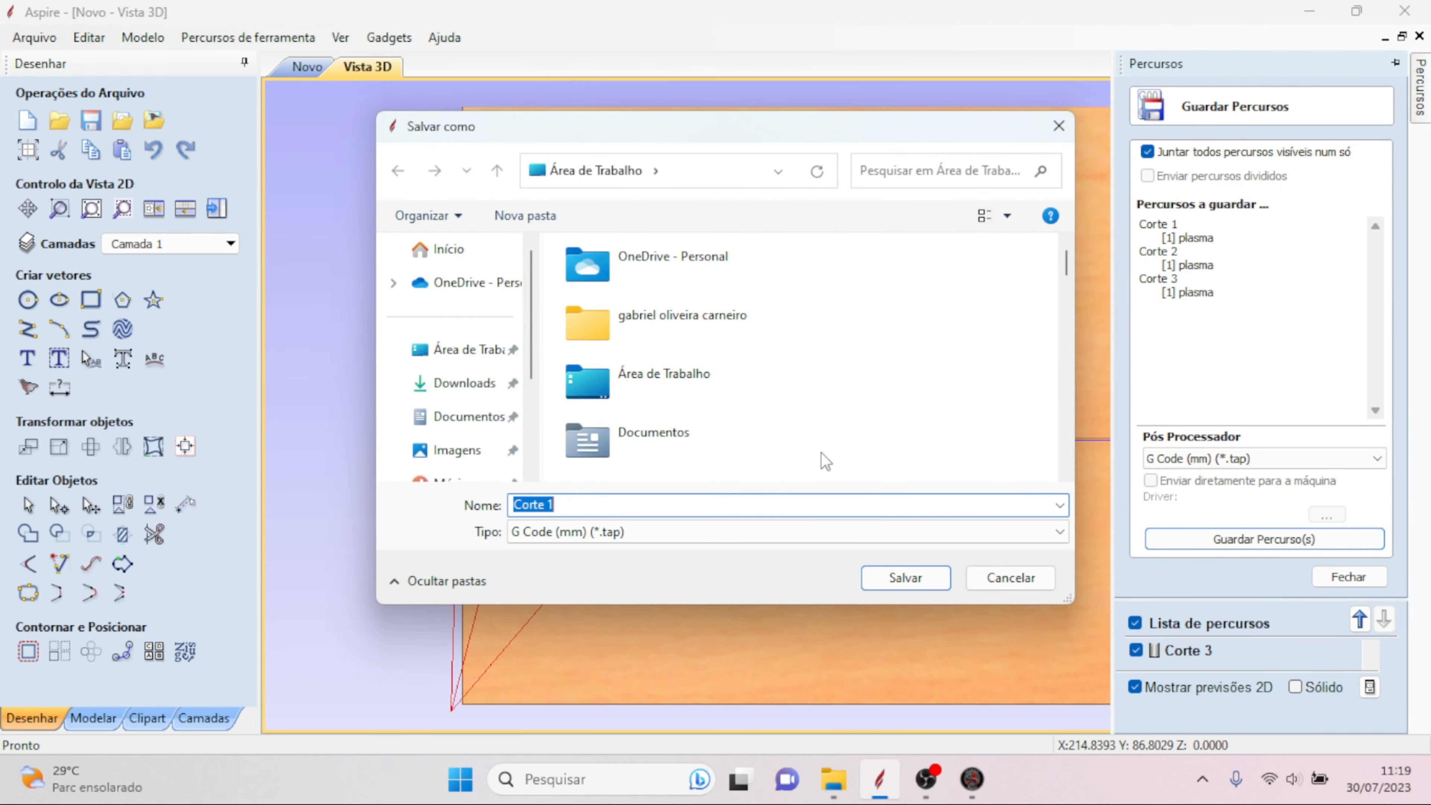
pyautogui.click(618, 503)
pyautogui.write('de tubo ')
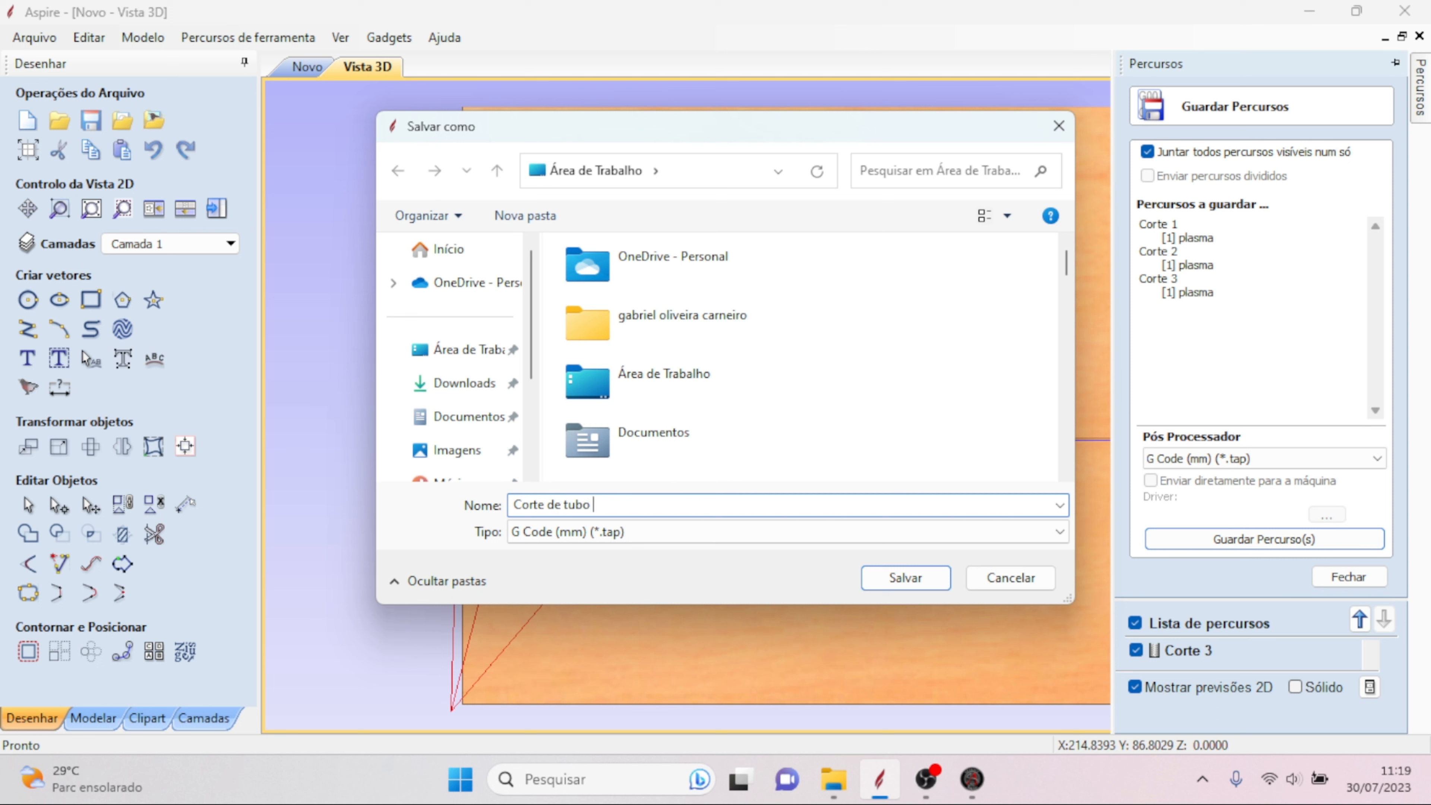
pyautogui.write('com dois furos')
pyautogui.click(913, 584)
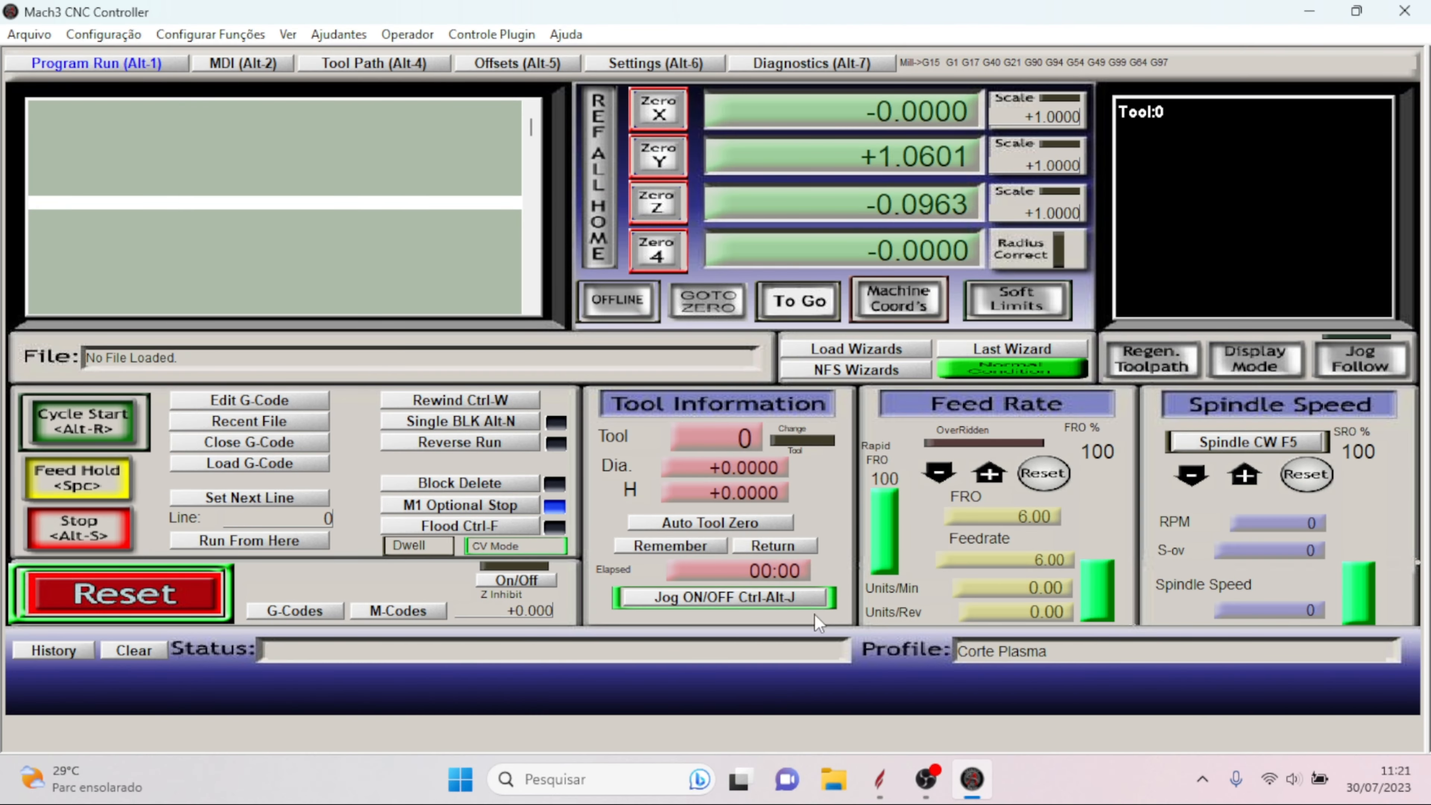
# - In Mach3, load the G-code file "Corte de tubo com dois furos"
pyautogui.click(249, 468)
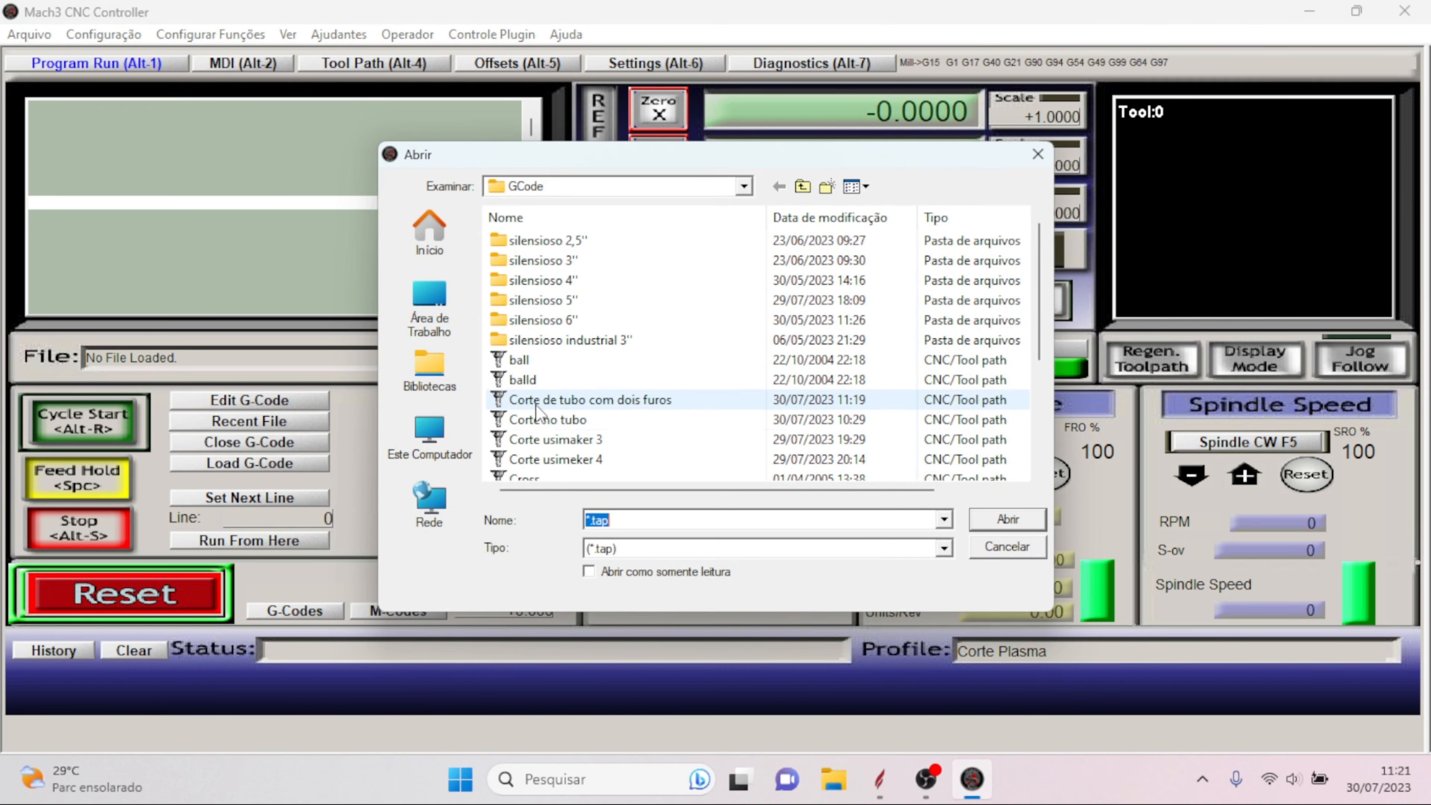
pyautogui.click(585, 400)
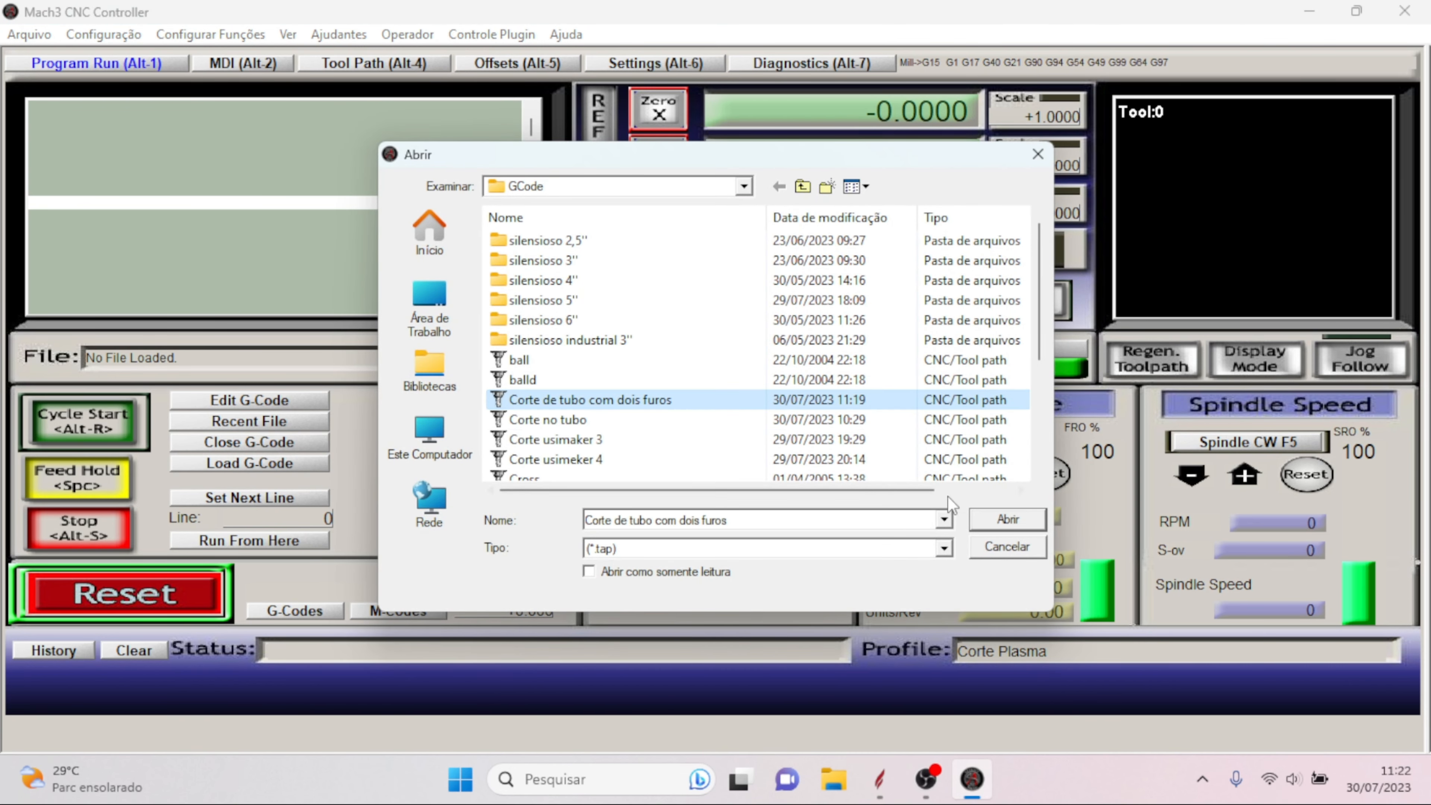
pyautogui.click(1003, 520)
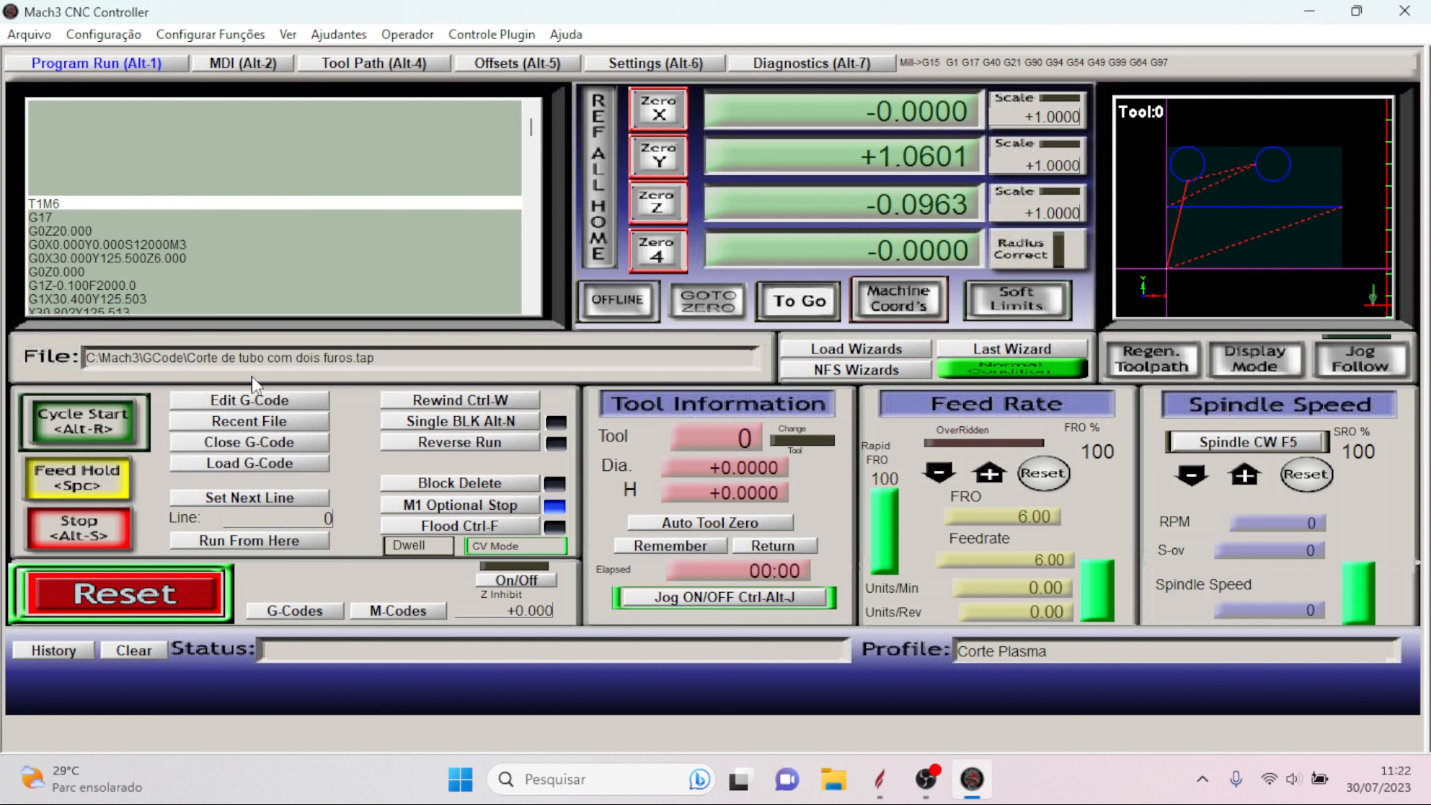
# - Open the loaded G-code for editing and delete the G0Z20.000 command from its third line
pyautogui.click(228, 401)
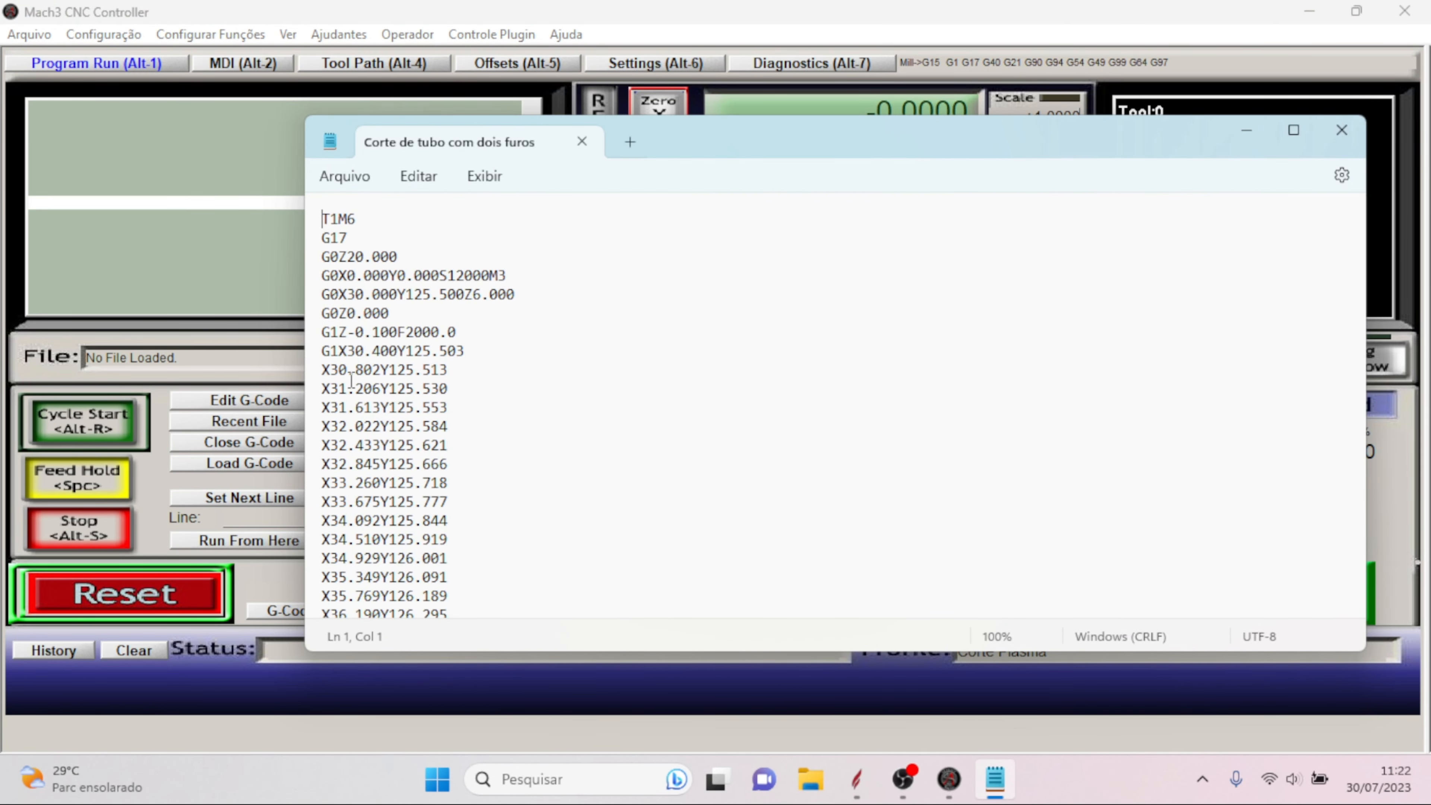
pyautogui.click(412, 256)
pyautogui.press('BackSpace')
pyautogui.press('BackSpace')
pyautogui.press('BackSpace')
pyautogui.press('BackSpace')
pyautogui.press('BackSpace')
pyautogui.press('BackSpace')
pyautogui.press('BackSpace')
pyautogui.press('BackSpace')
pyautogui.press('BackSpace')
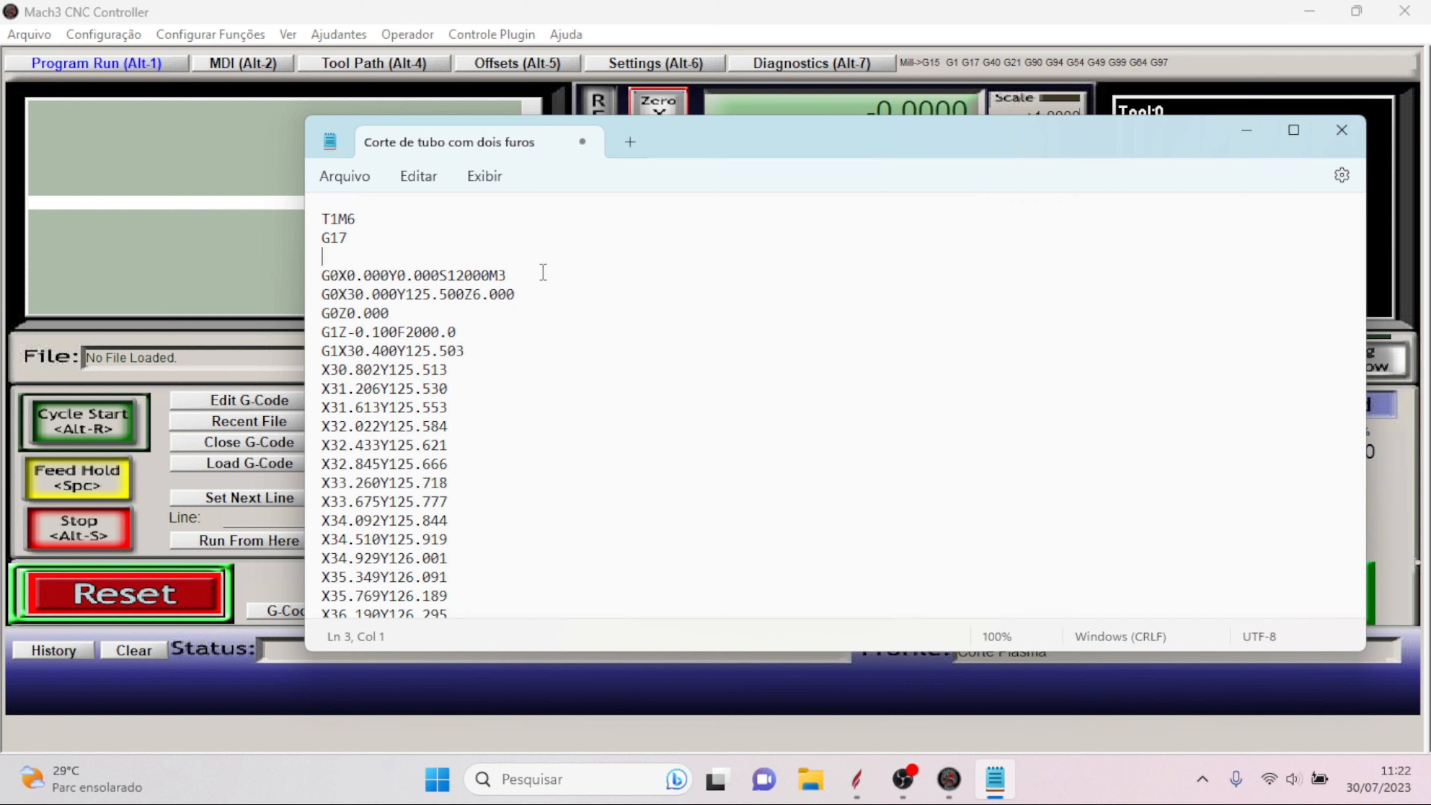
# - Delete the spindle command S12000M3 from the end of the G0X0.000Y0.000 line
pyautogui.click(510, 275)
pyautogui.press('BackSpace')
pyautogui.press('BackSpace')
pyautogui.press('BackSpace')
pyautogui.press('BackSpace')
pyautogui.press('BackSpace')
pyautogui.press('BackSpace')
pyautogui.press('BackSpace')
pyautogui.press('BackSpace')
pyautogui.click(353, 181)
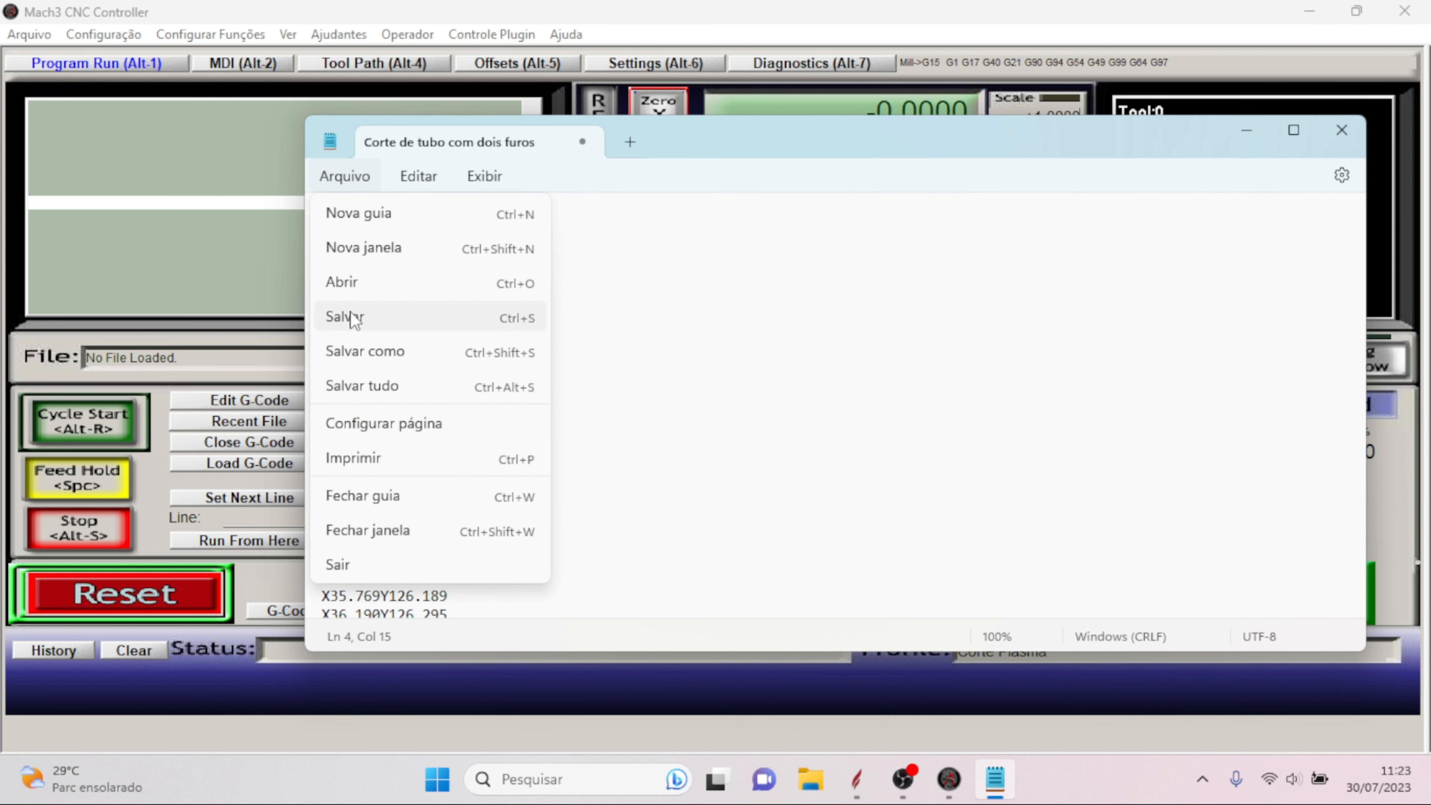
pyautogui.click(747, 344)
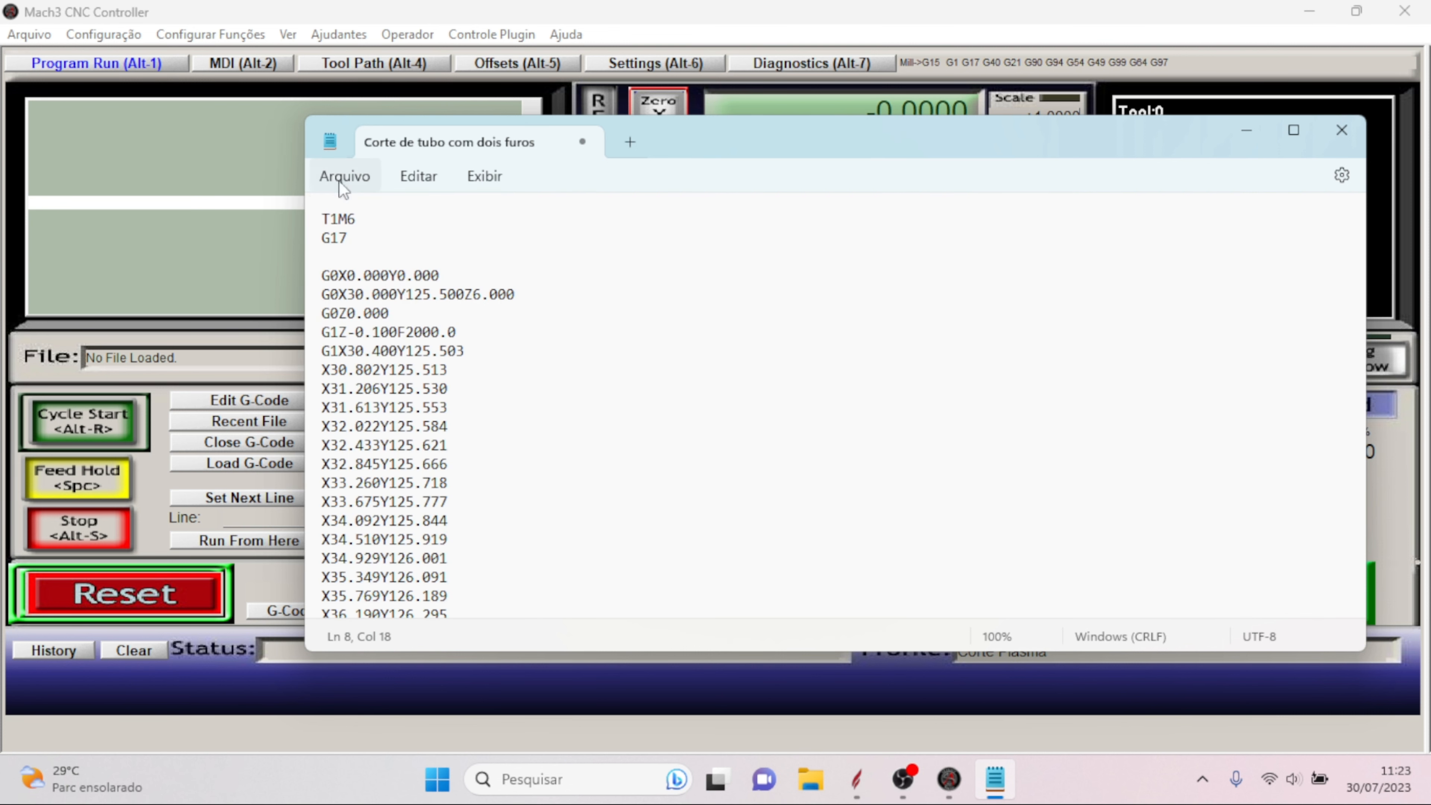
# - Replace every occurrence of z6.000 in the G-code with m5 and close the replace tool
pyautogui.click(423, 179)
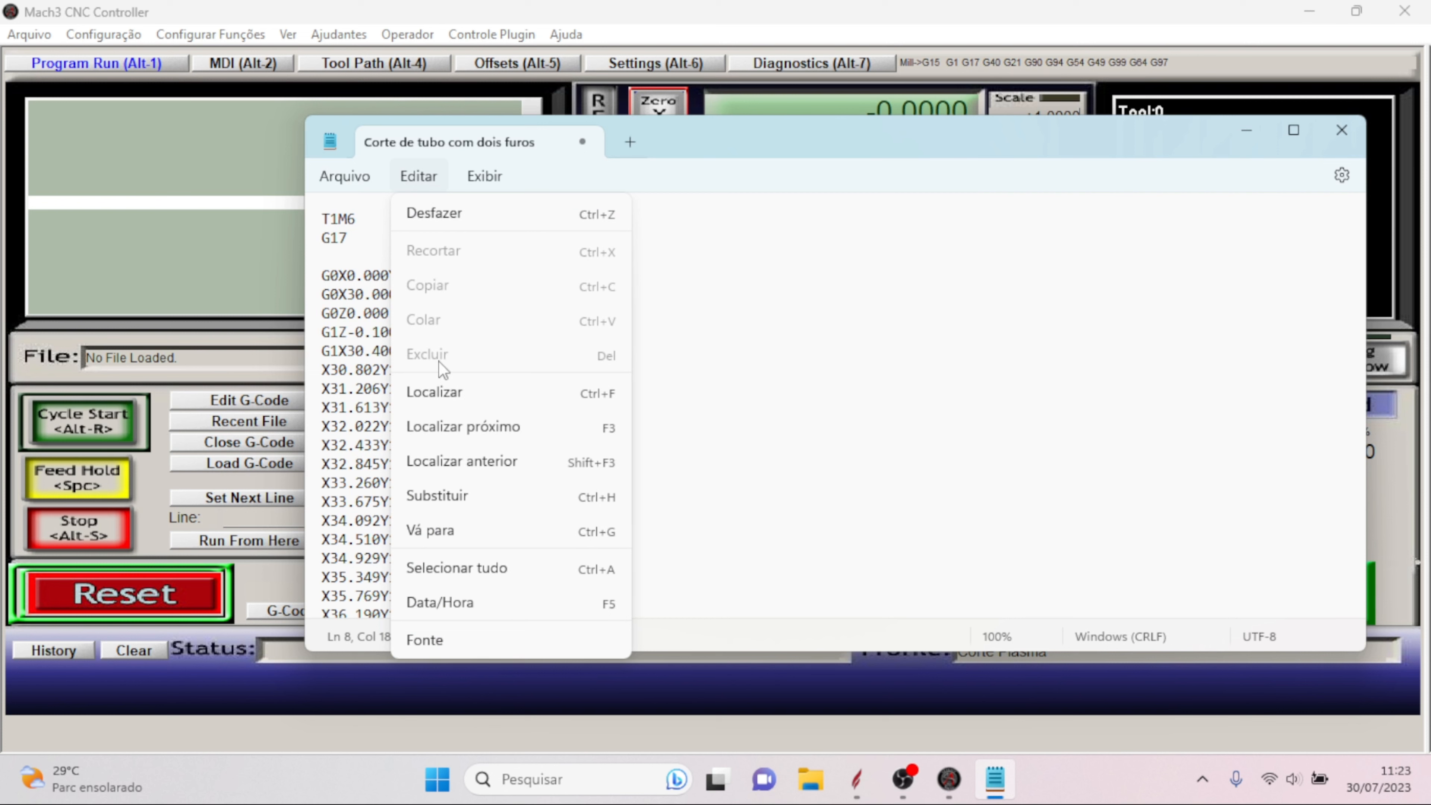
pyautogui.click(437, 503)
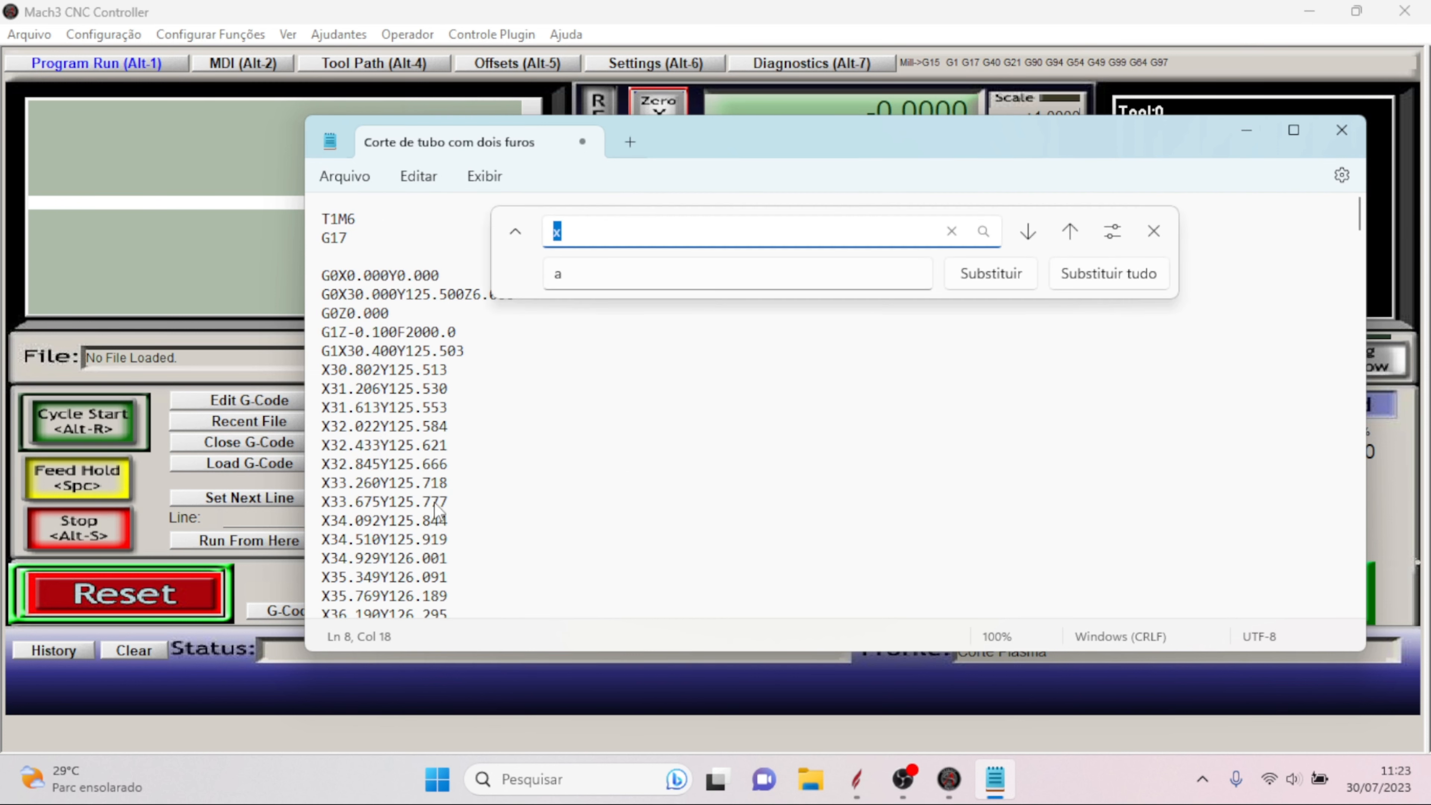
pyautogui.click(621, 240)
pyautogui.press('BackSpace')
pyautogui.write('z6.000')
pyautogui.click(589, 276)
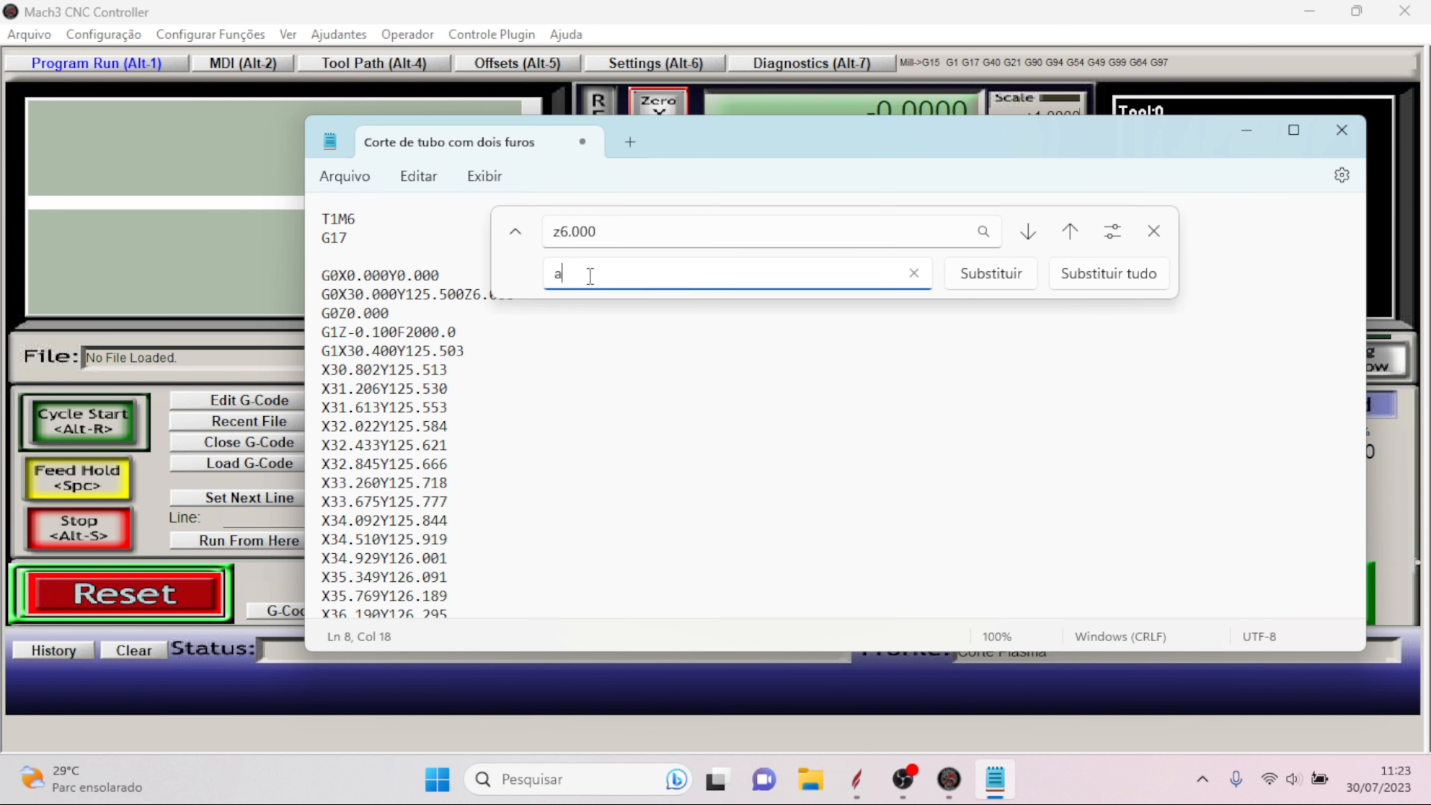
pyautogui.press('BackSpace')
pyautogui.write('m5')
pyautogui.click(1120, 277)
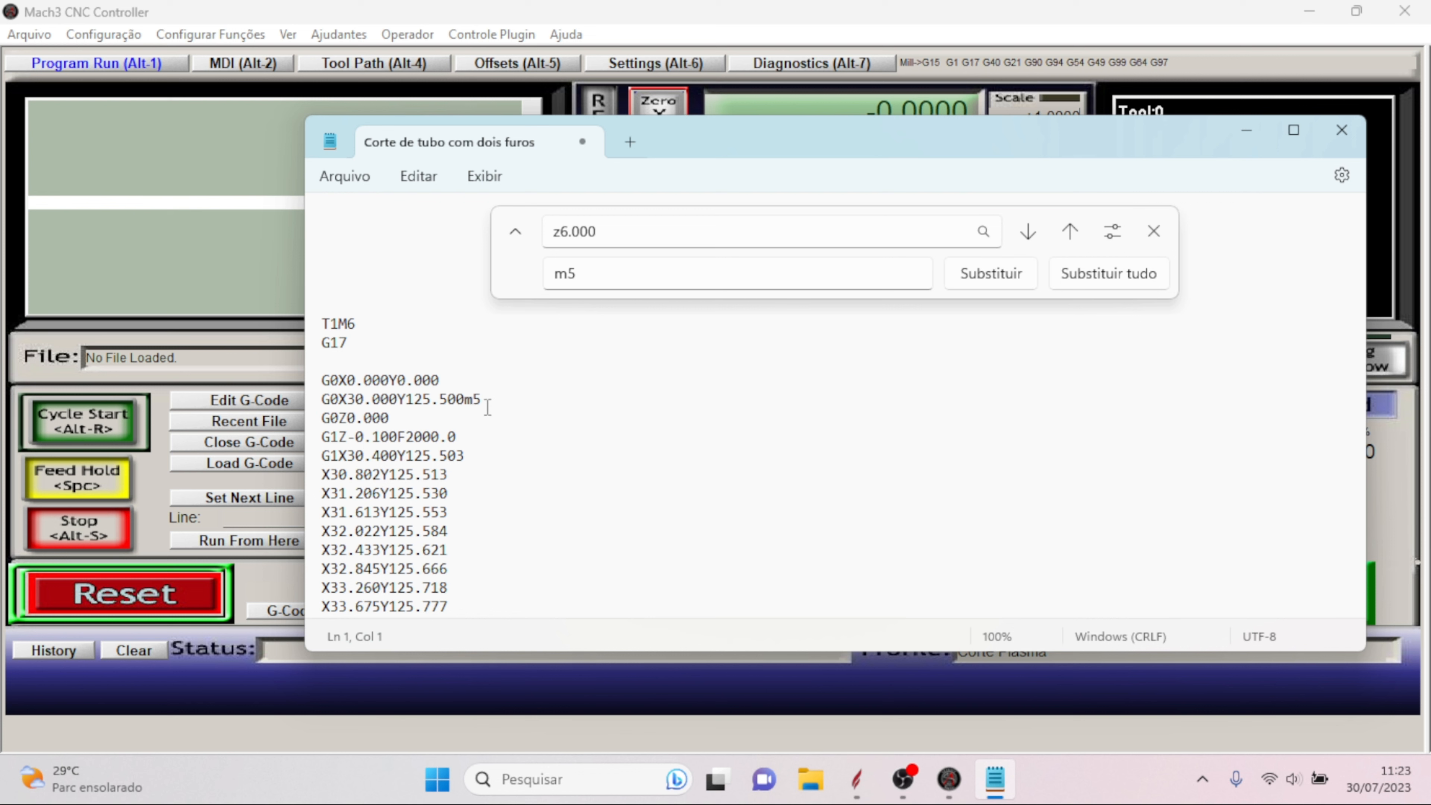
pyautogui.click(1154, 232)
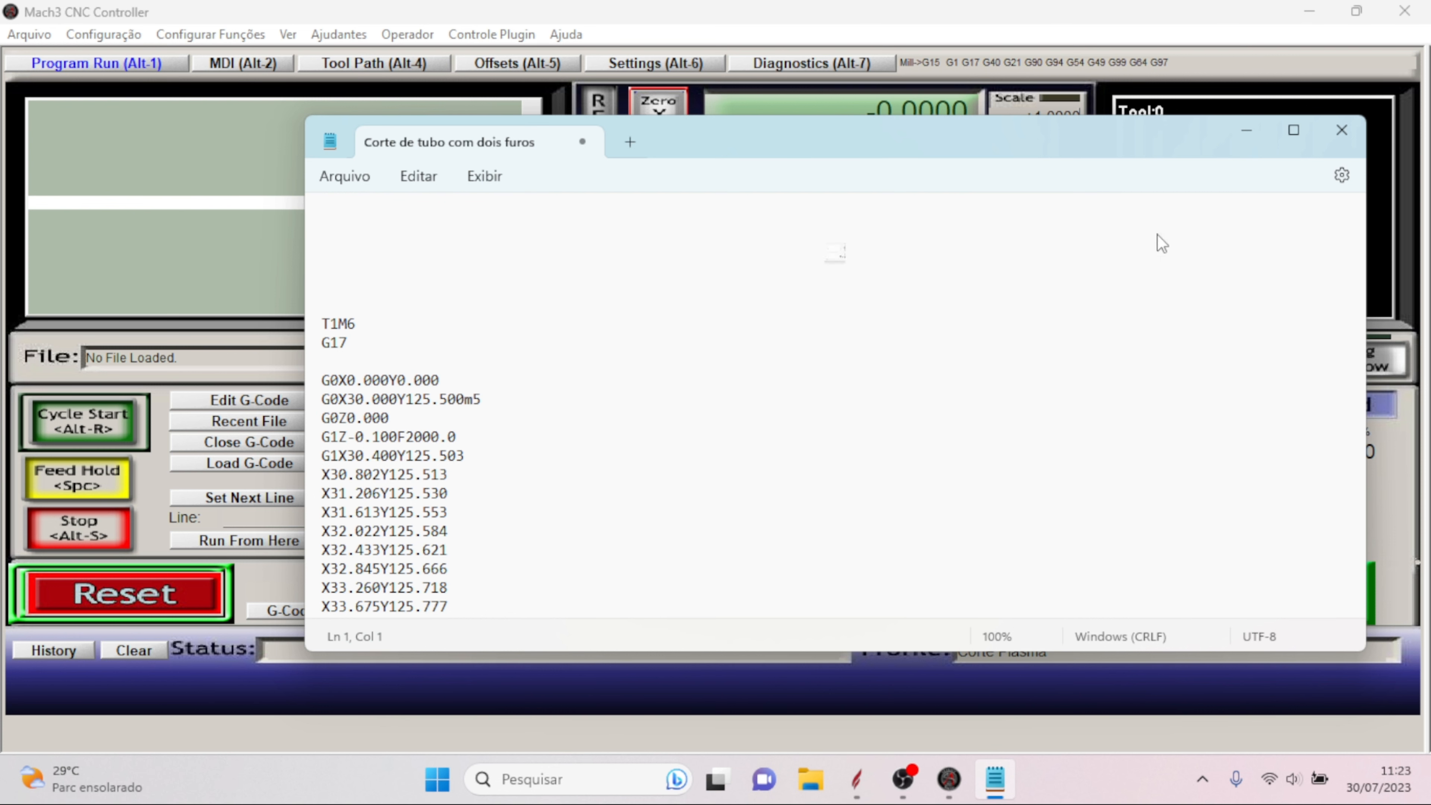
# - Look through the coordinate lines of the edited G-code to examine the replacements, and return to its first line
pyautogui.press('Down')
pyautogui.press('Down')
pyautogui.press('Down')
pyautogui.press('Down')
pyautogui.press('Down')
pyautogui.press('Down')
pyautogui.press('Down')
pyautogui.press('Down')
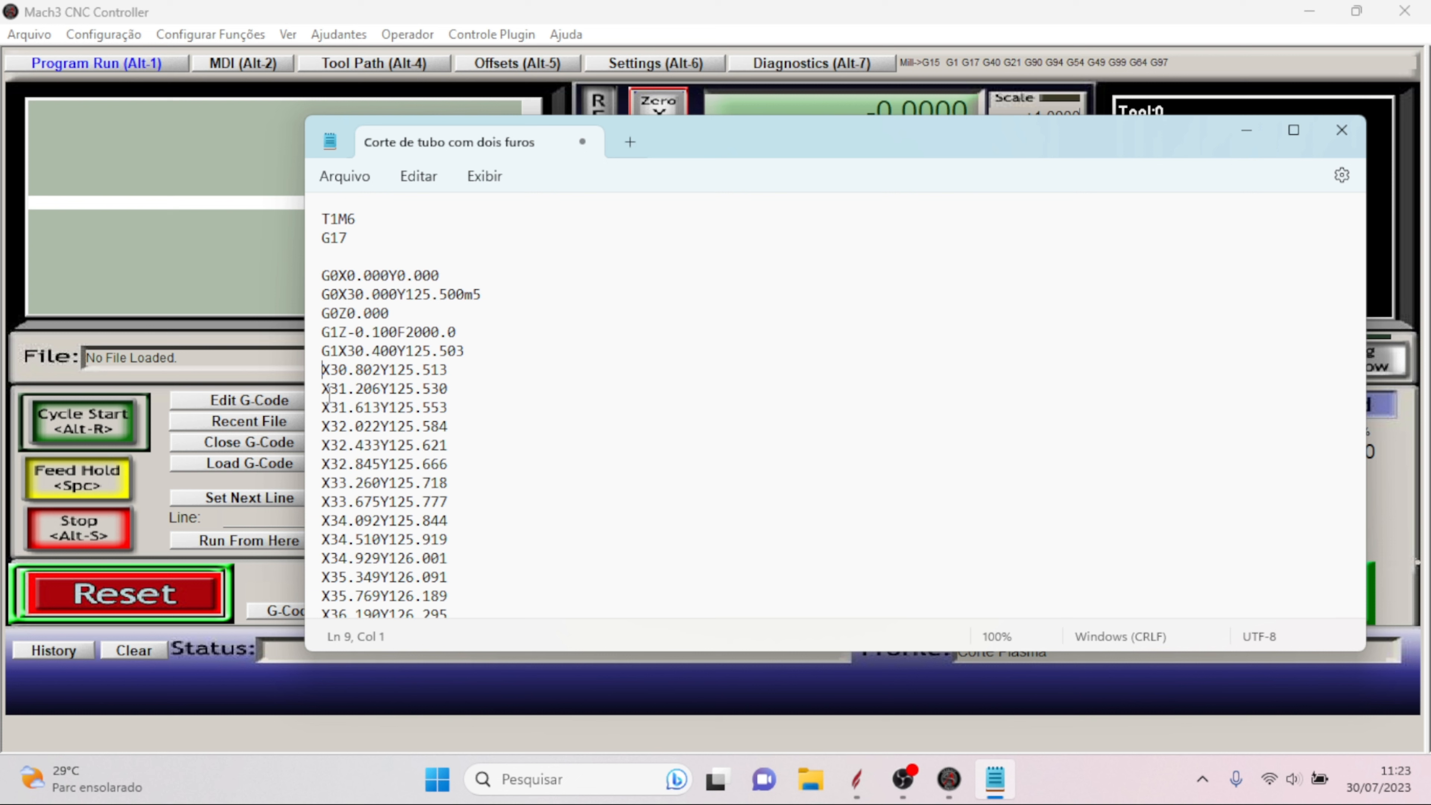
pyautogui.press('Down')
pyautogui.press('Down')
pyautogui.press('Down')
pyautogui.press('Down')
pyautogui.press('Down')
pyautogui.press('Down')
pyautogui.press('Down')
pyautogui.press('Down')
pyautogui.press('Down')
pyautogui.press('Down')
pyautogui.press('Down')
pyautogui.press('Down')
pyautogui.press('Down')
pyautogui.press('Down')
pyautogui.press('Down')
pyautogui.press('Down')
pyautogui.press('Down')
pyautogui.press('Down')
pyautogui.press('Down')
pyautogui.press('Down')
pyautogui.press('Down')
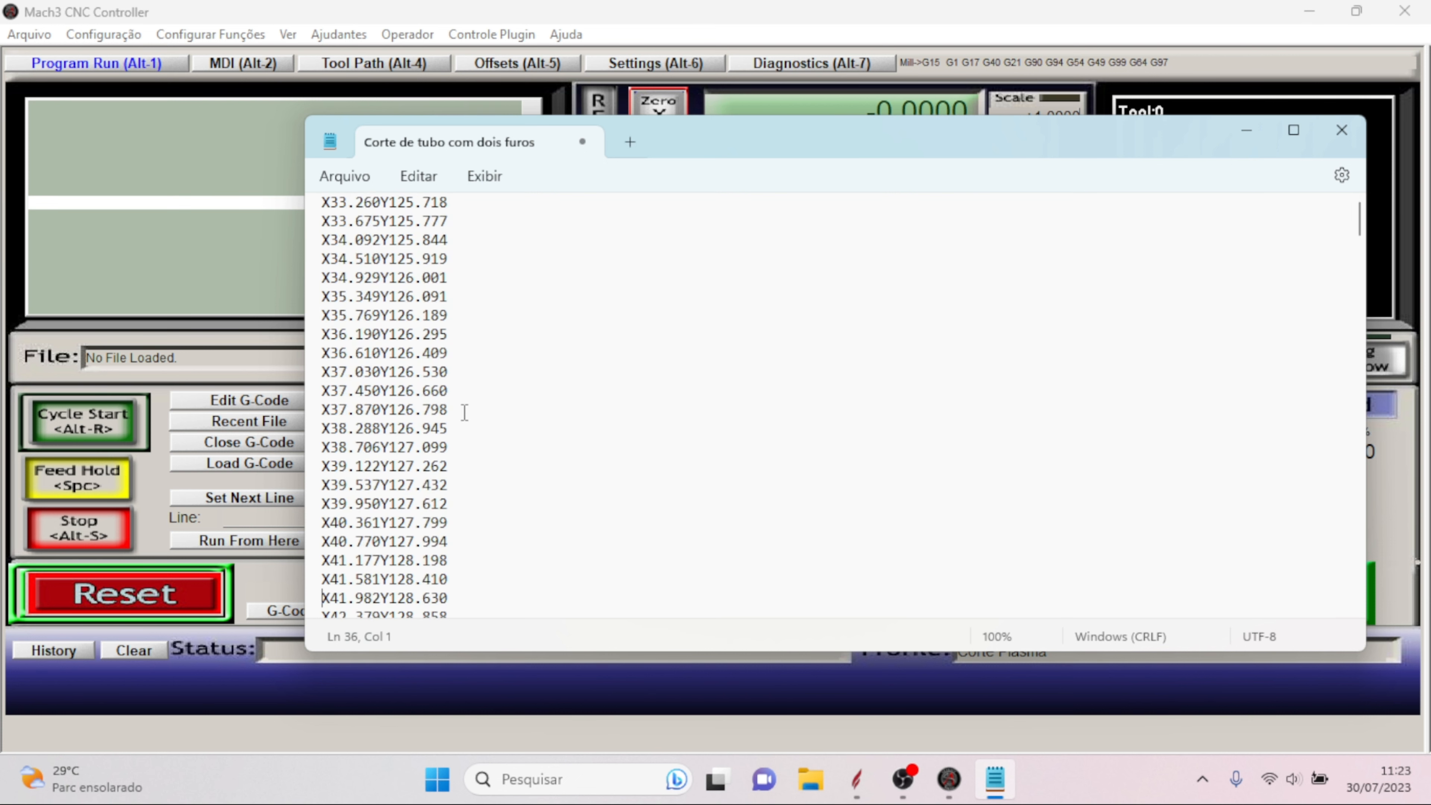
pyautogui.press('Down')
pyautogui.press('Down')
pyautogui.press('Down')
pyautogui.press('Down')
pyautogui.press('Down')
pyautogui.press('Down')
pyautogui.press('Down')
pyautogui.press('Down')
pyautogui.press('Down')
pyautogui.press('Down')
pyautogui.press('Down')
pyautogui.press('Down')
pyautogui.press('Down')
pyautogui.press('Down')
pyautogui.press('Down')
pyautogui.press('Down')
pyautogui.press('Down')
pyautogui.press('Down')
pyautogui.press('Down')
pyautogui.press('Down')
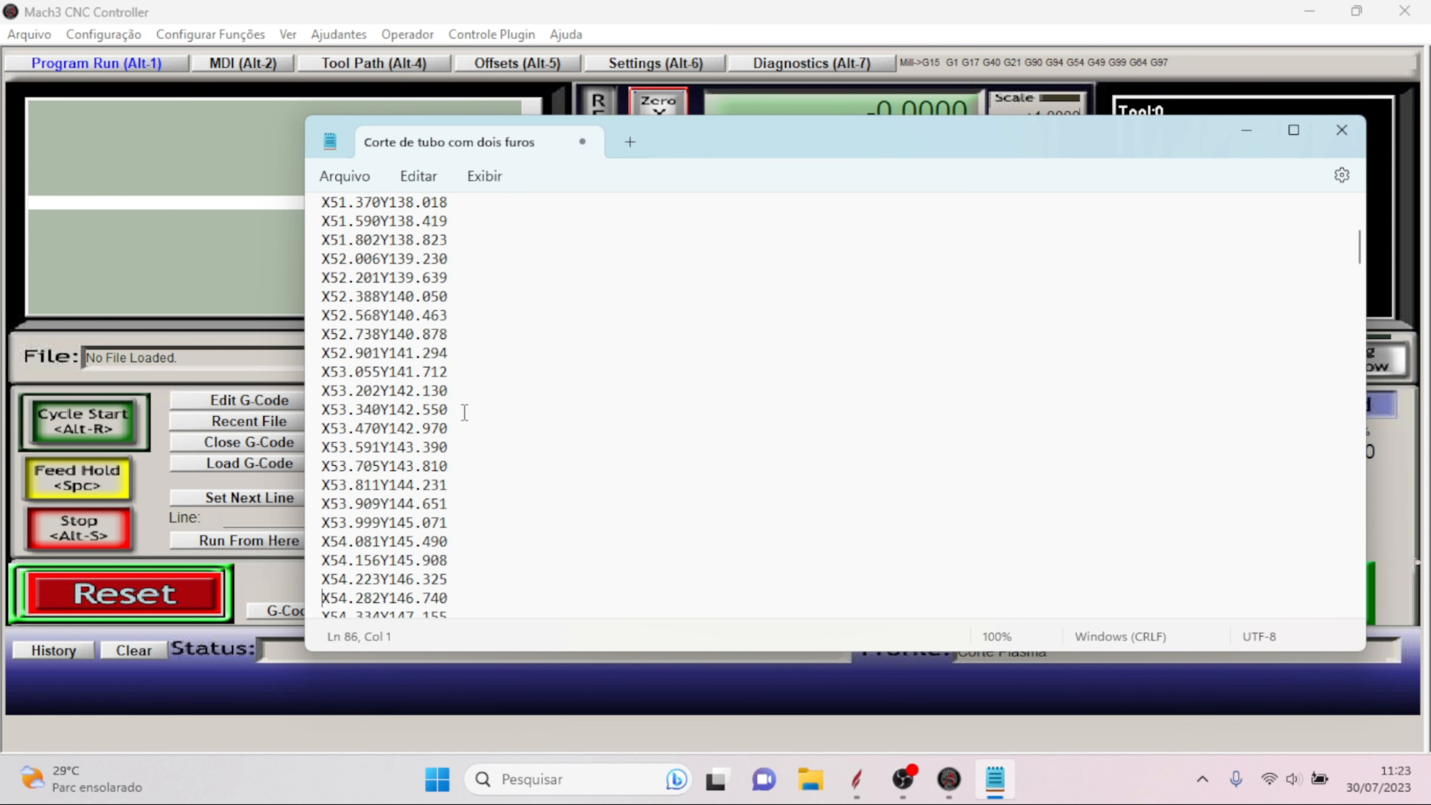
pyautogui.press('Up')
pyautogui.press('Up')
pyautogui.press('Up')
pyautogui.press('Up')
pyautogui.press('Up')
pyautogui.press('Up')
pyautogui.press('Up')
pyautogui.press('Up')
pyautogui.press('Up')
pyautogui.press('Up')
pyautogui.press('Up')
pyautogui.press('Up')
pyautogui.press('Up')
pyautogui.press('Up')
pyautogui.press('Up')
pyautogui.press('Up')
pyautogui.press('Up')
pyautogui.press('Up')
pyautogui.press('Up')
pyautogui.press('Up')
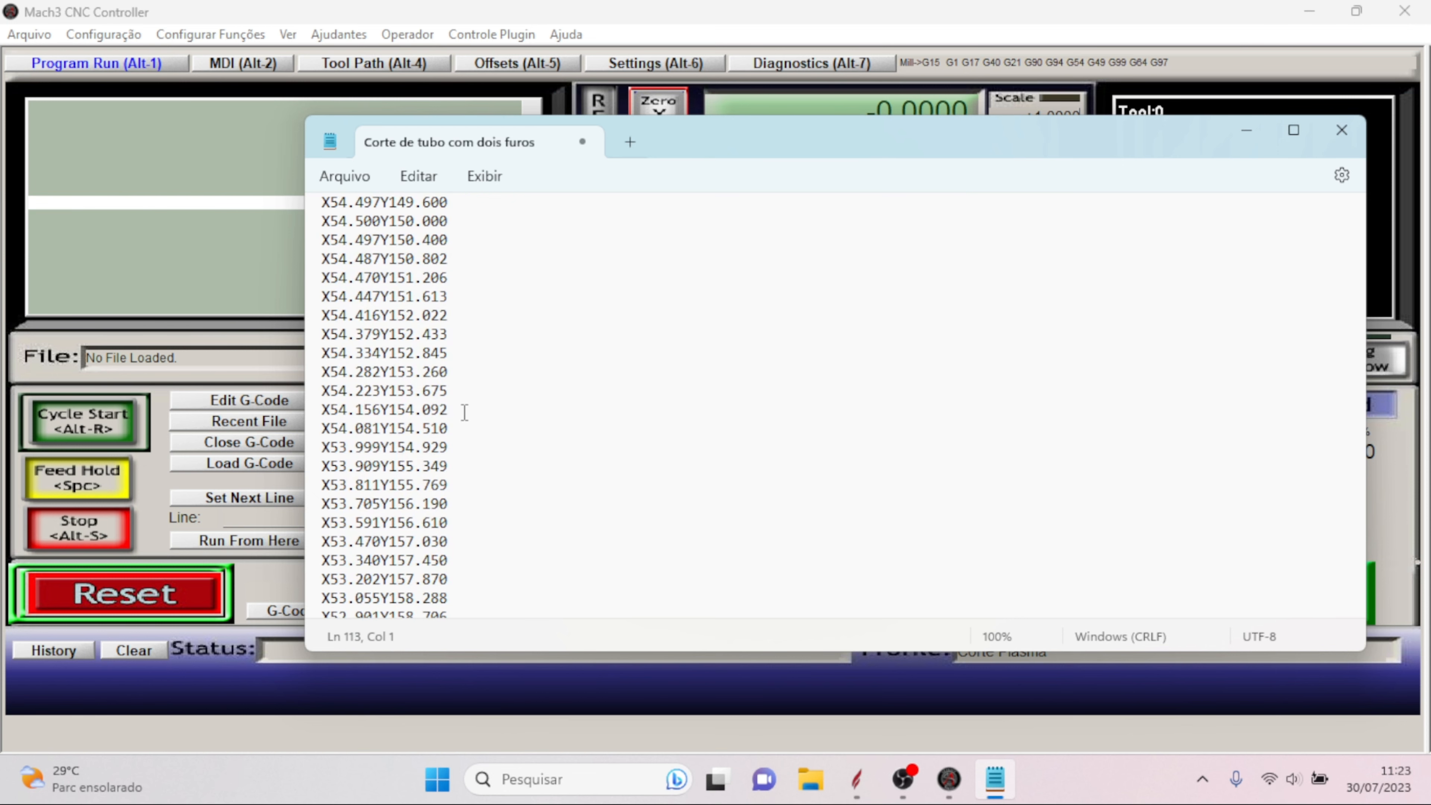
pyautogui.press('Up')
pyautogui.press('Up')
pyautogui.press('Up')
pyautogui.press('Up')
pyautogui.press('Up')
pyautogui.press('Up')
pyautogui.press('Up')
pyautogui.press('Up')
pyautogui.press('Up')
pyautogui.press('Up')
pyautogui.press('Up')
pyautogui.press('Up')
pyautogui.press('Up')
pyautogui.press('Up')
pyautogui.press('Up')
pyautogui.press('Up')
pyautogui.press('Up')
pyautogui.press('Up')
pyautogui.press('Up')
pyautogui.press('Up')
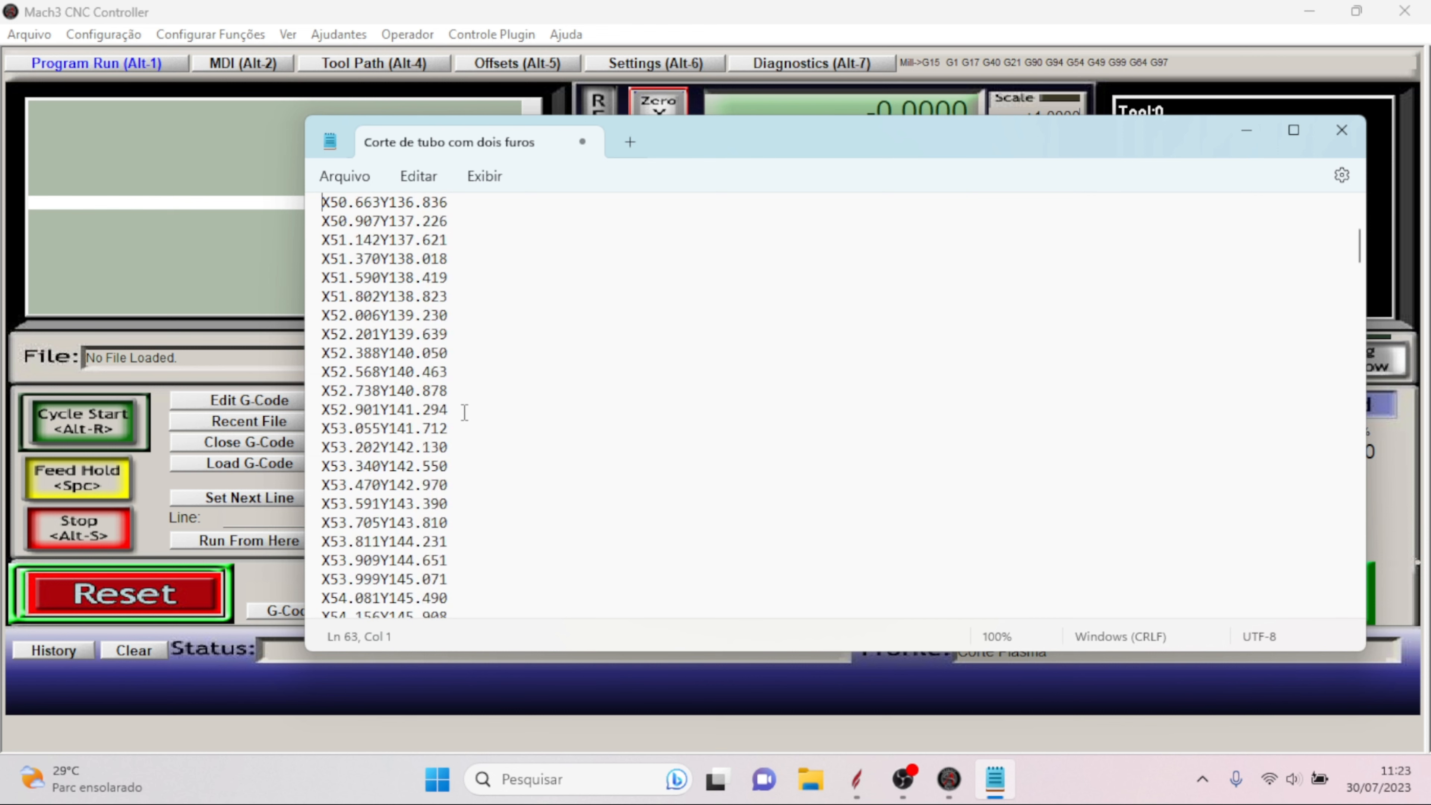
pyautogui.press('Up')
pyautogui.press('Up')
pyautogui.press('Up')
pyautogui.press('Up')
pyautogui.press('Up')
pyautogui.press('Up')
pyautogui.press('Up')
pyautogui.press('Up')
pyautogui.press('Up')
pyautogui.press('Up')
pyautogui.press('Up')
pyautogui.press('Up')
pyautogui.press('Up')
pyautogui.press('Up')
pyautogui.press('Up')
pyautogui.press('Up')
pyautogui.press('Up')
pyautogui.press('Up')
pyautogui.press('Up')
pyautogui.press('Up')
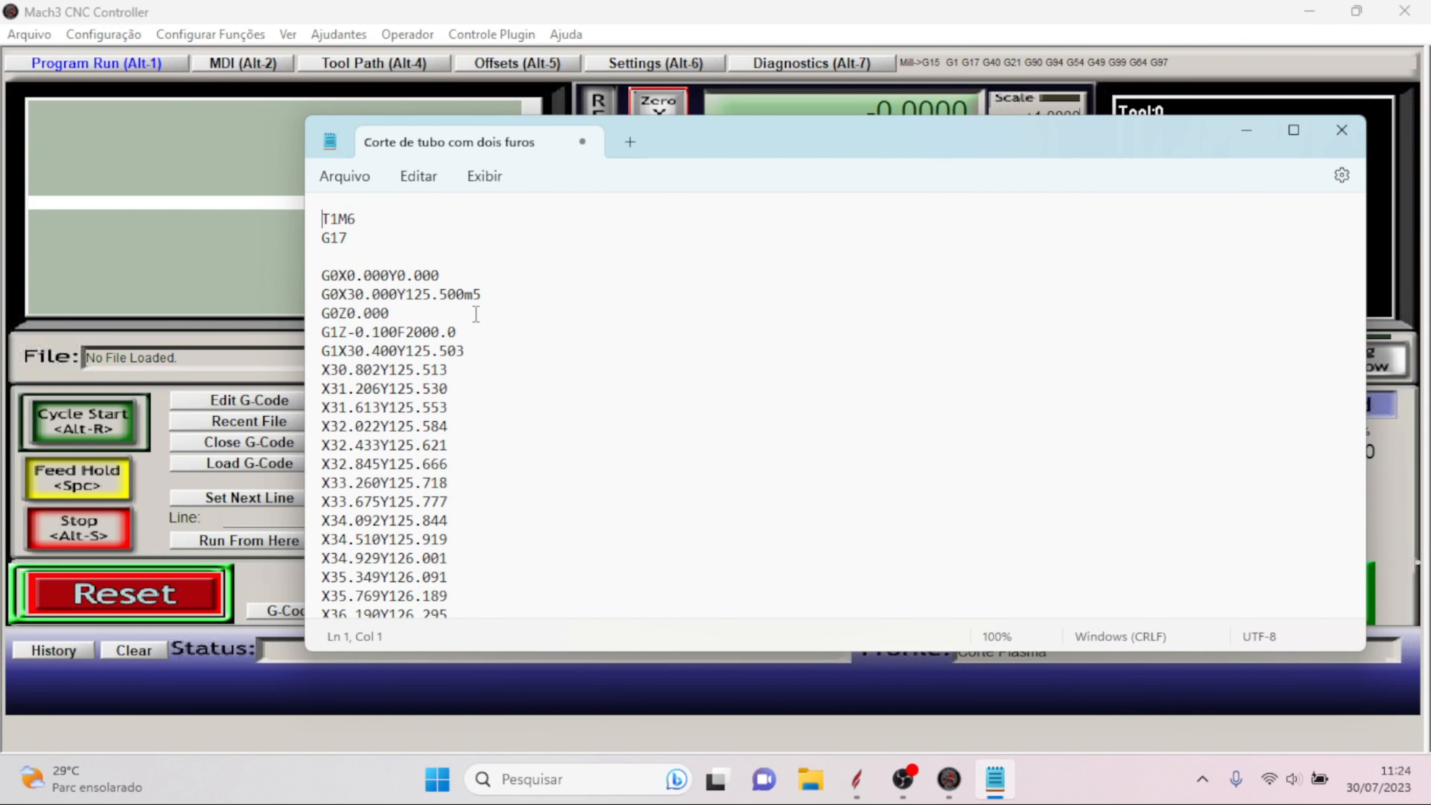
# - Replace every occurrence of g0z0.000 in the G-code with m3 and save the file
pyautogui.click(419, 176)
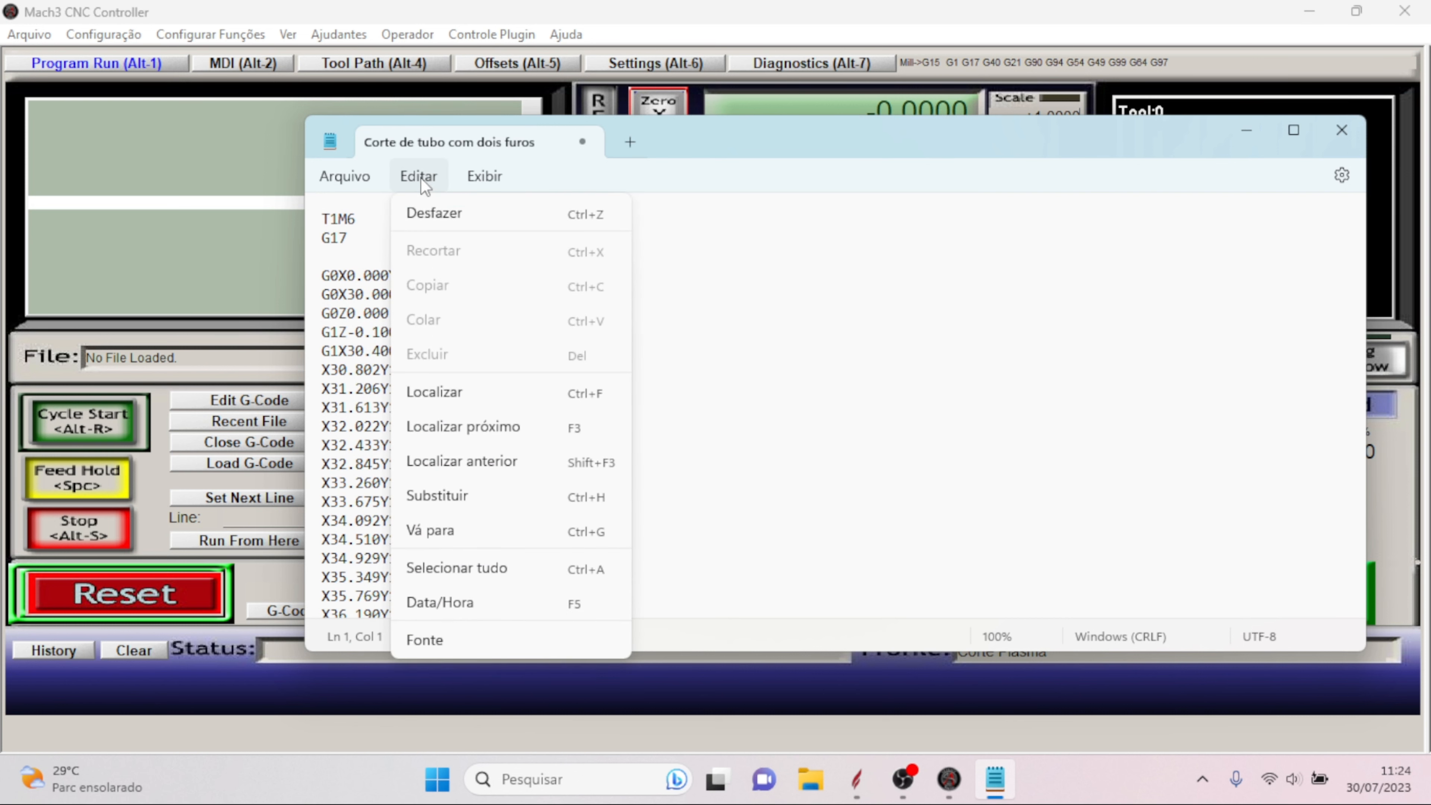
pyautogui.click(457, 495)
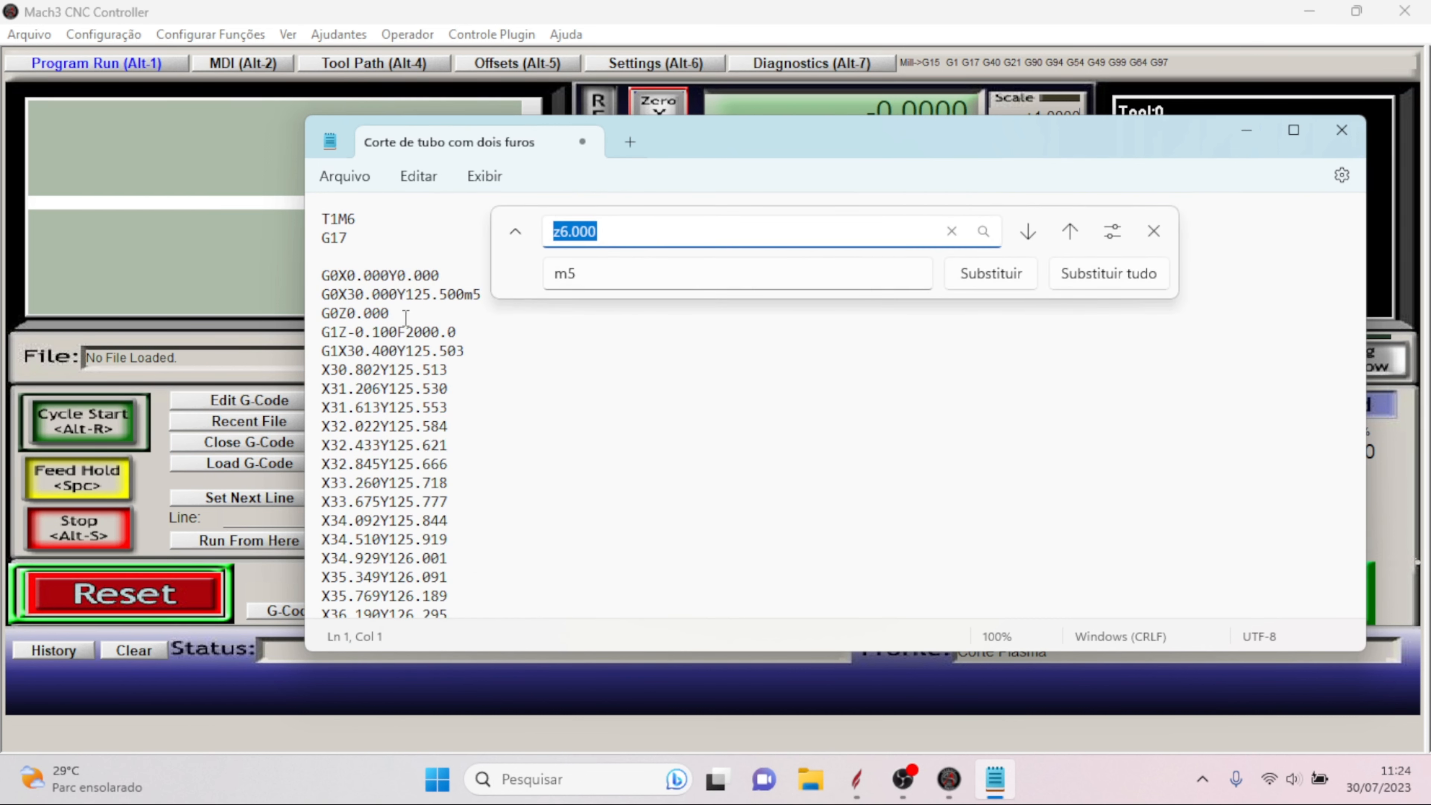
pyautogui.click(622, 224)
pyautogui.press('BackSpace')
pyautogui.press('BackSpace')
pyautogui.press('BackSpace')
pyautogui.press('BackSpace')
pyautogui.press('BackSpace')
pyautogui.press('BackSpace')
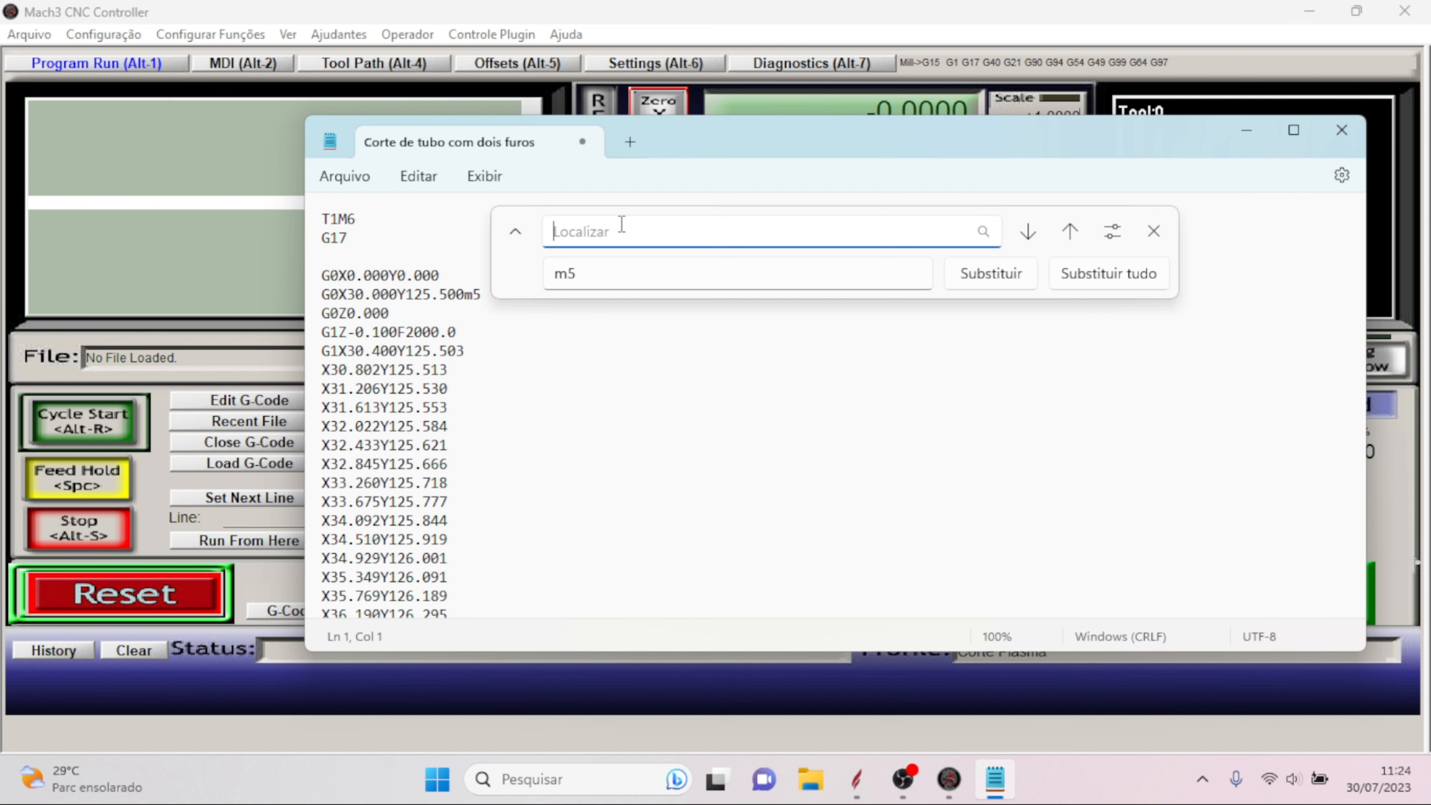
pyautogui.write('g0z0.000')
pyautogui.click(592, 273)
pyautogui.press('BackSpace')
pyautogui.write('3')
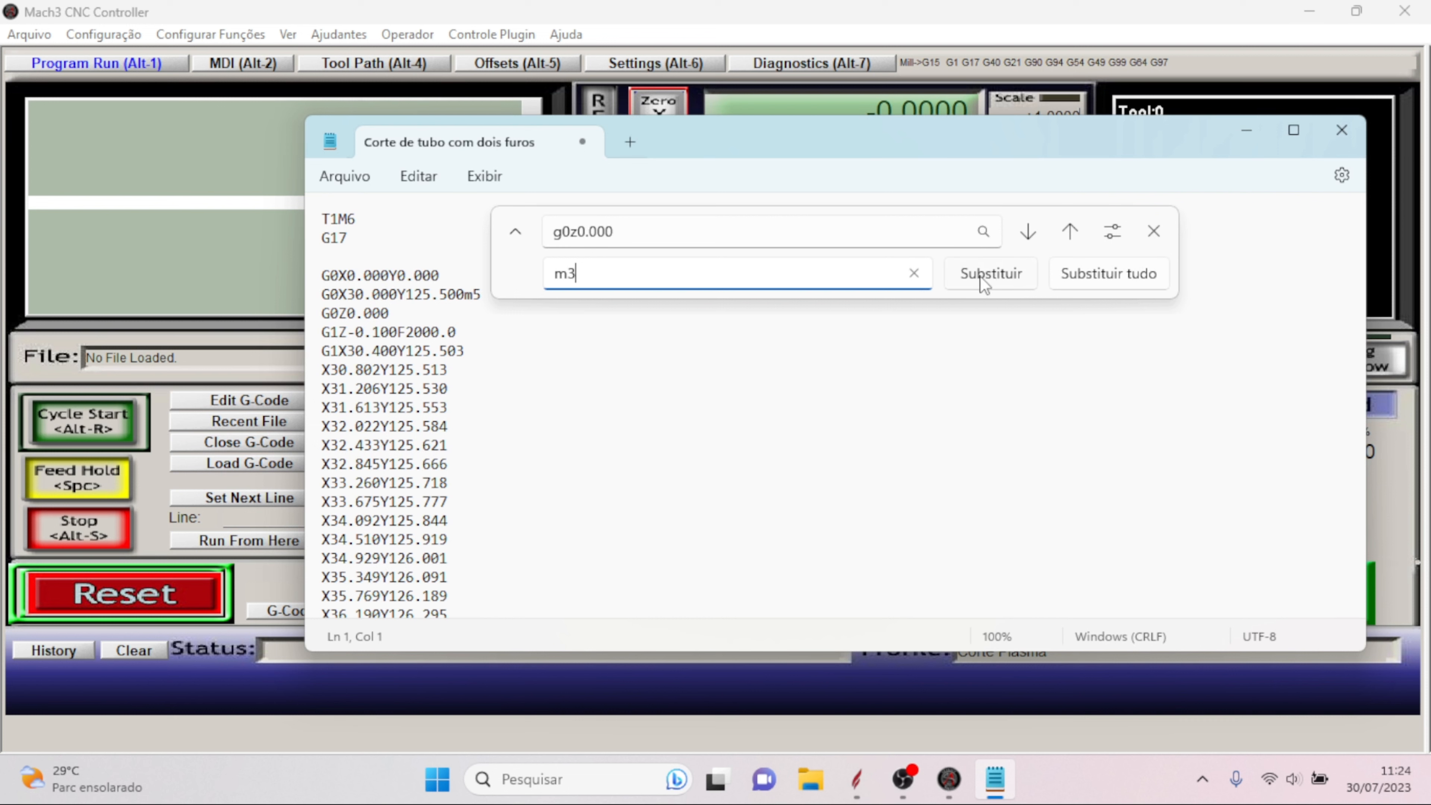
pyautogui.click(1093, 273)
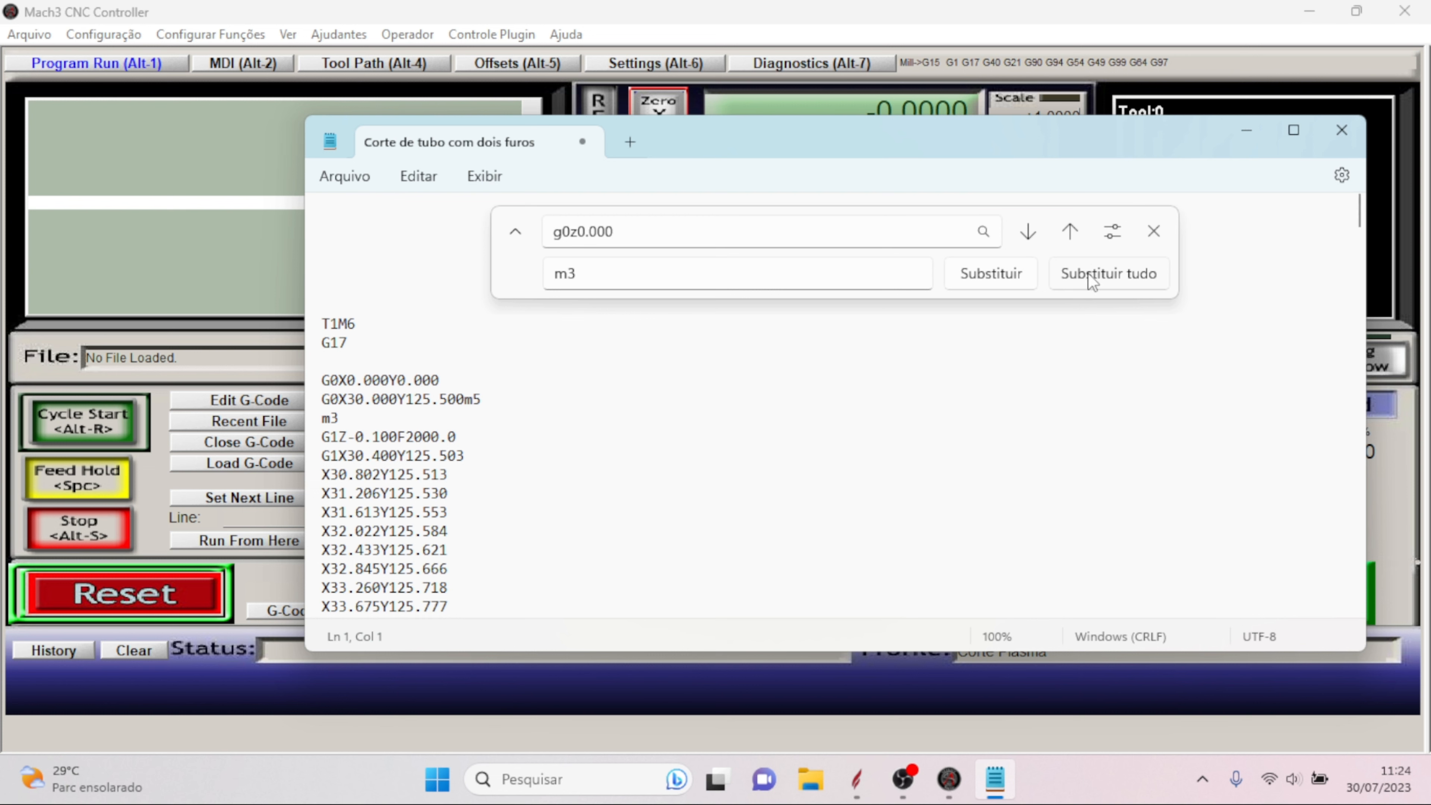
pyautogui.click(1153, 232)
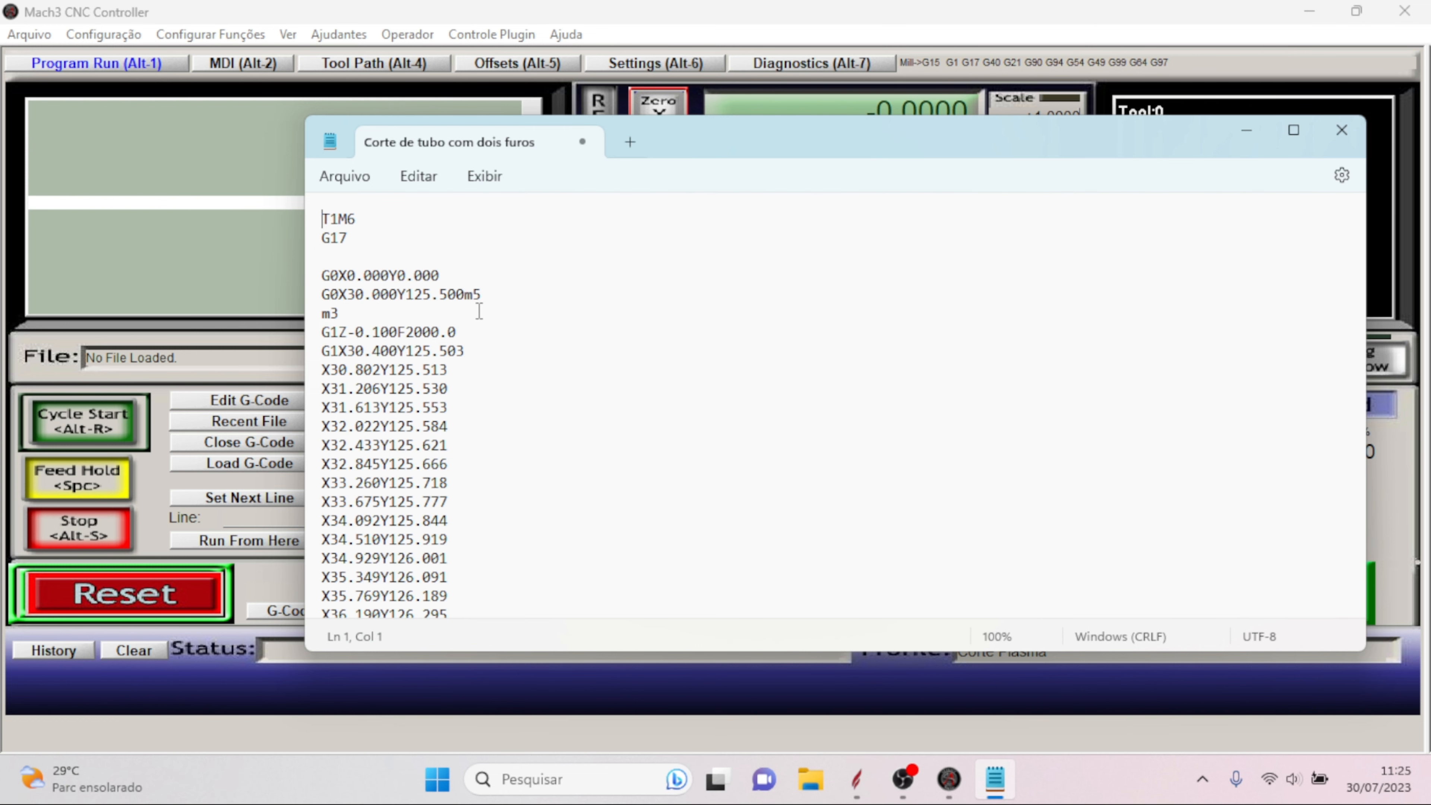
pyautogui.hotkey('ctrl', 's')
# - Search the G-code for the first occurrence of m3
pyautogui.click(414, 180)
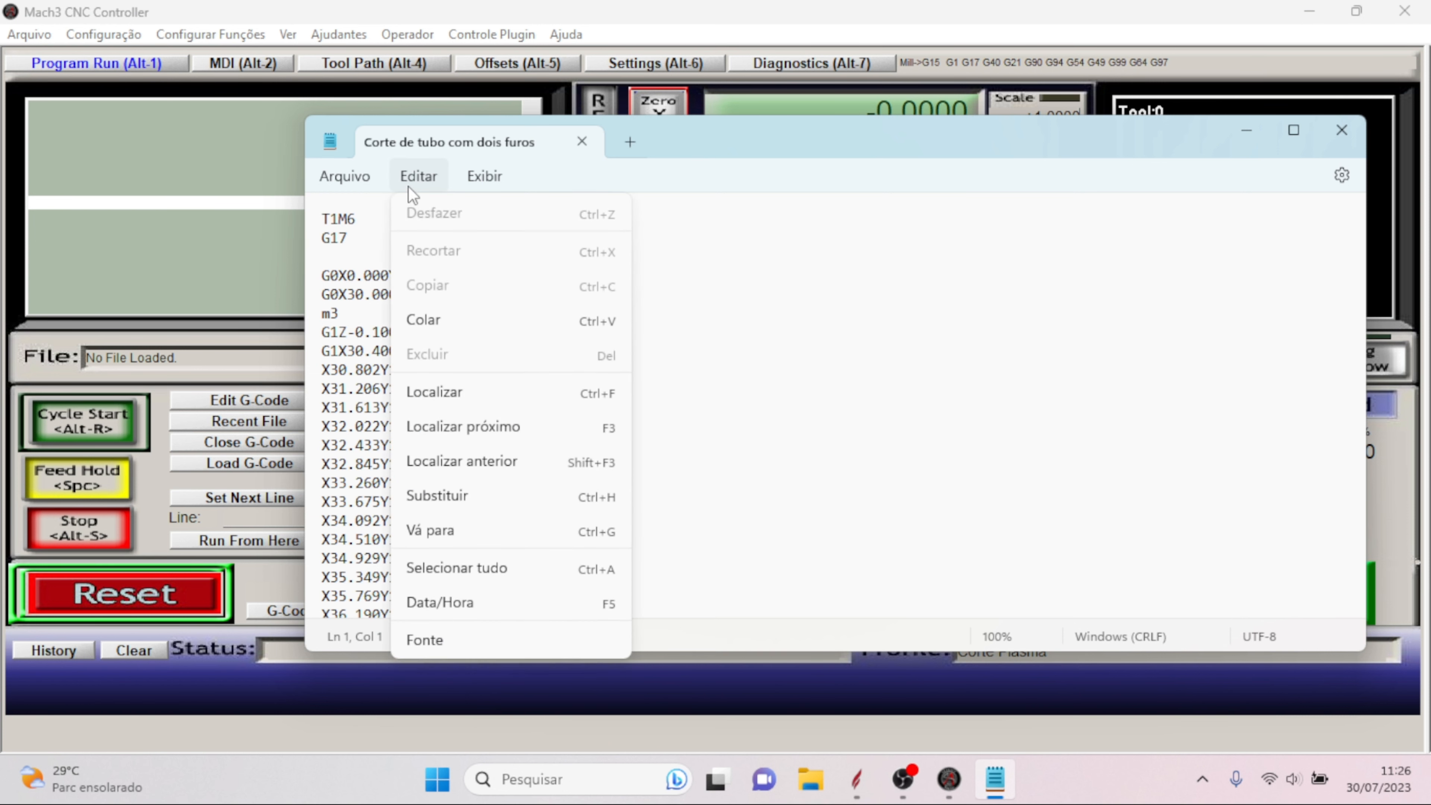
pyautogui.click(435, 392)
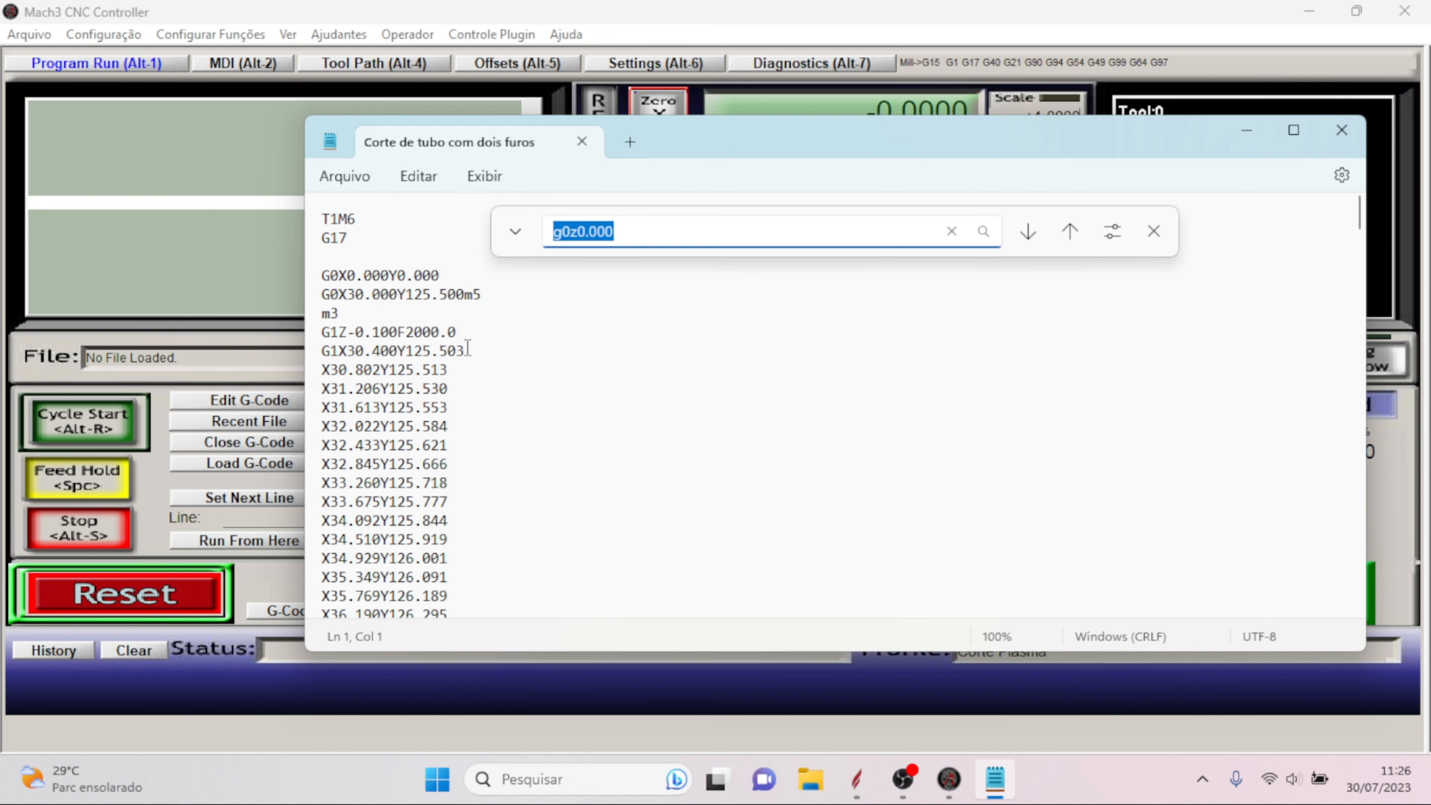
pyautogui.click(627, 231)
pyautogui.press('BackSpace')
pyautogui.press('BackSpace')
pyautogui.press('BackSpace')
pyautogui.press('BackSpace')
pyautogui.press('BackSpace')
pyautogui.press('BackSpace')
pyautogui.press('BackSpace')
pyautogui.press('BackSpace')
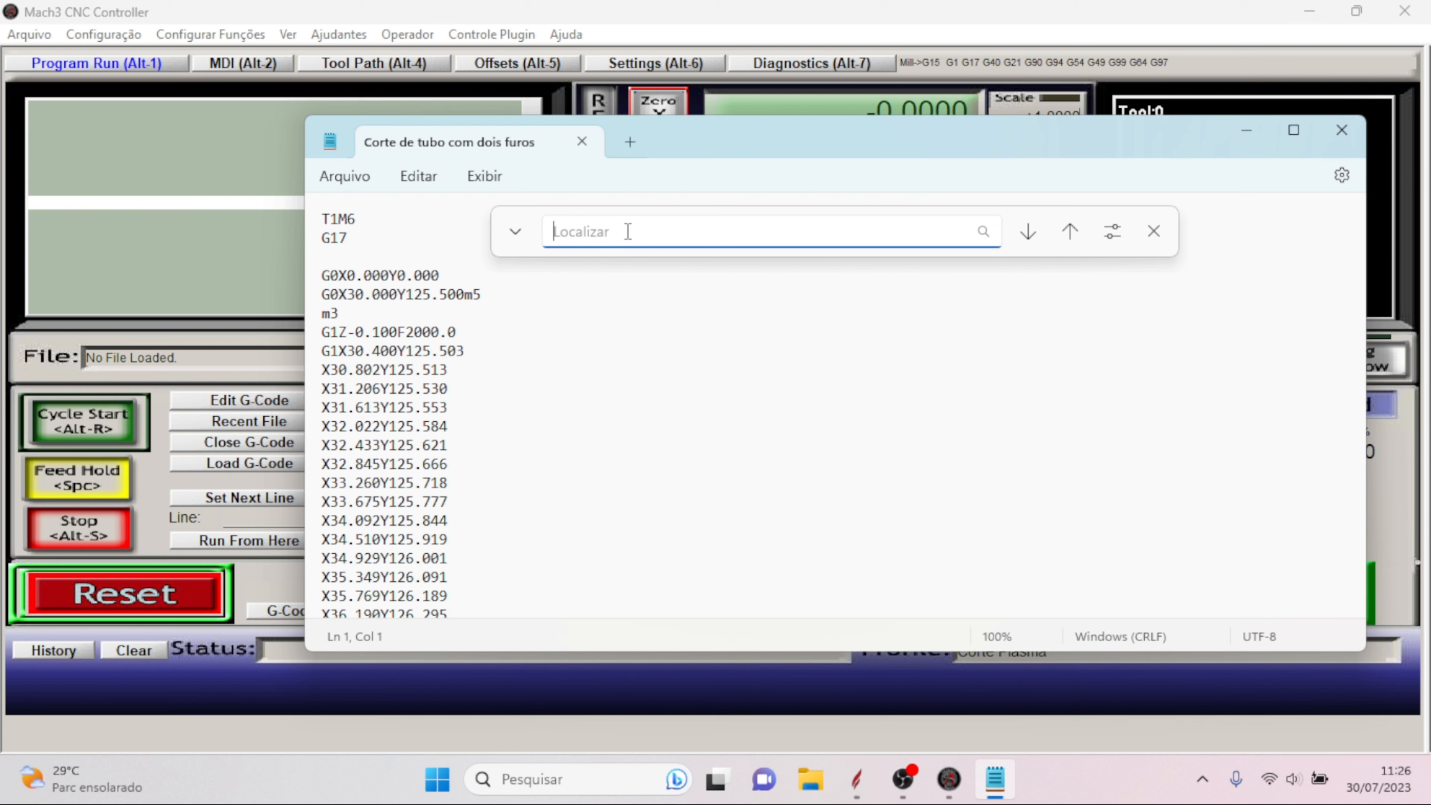
pyautogui.write('3')
pyautogui.press('BackSpace')
pyautogui.write('m3')
pyautogui.click(1028, 231)
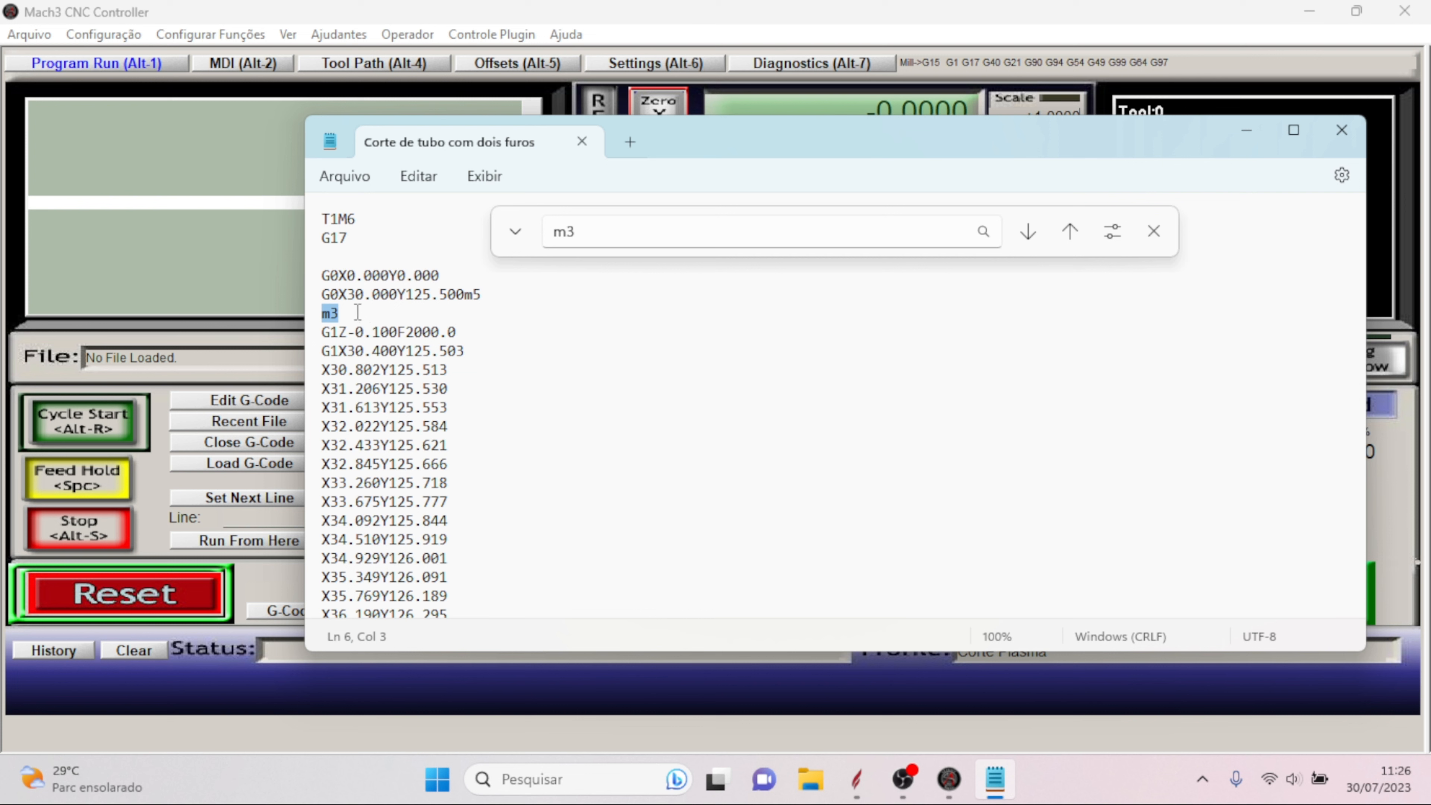
# - Add blank lines around the first m3 and insert g31 z-30 f300, g91, z+8, g90 and g92 z0 on separate lines directly above it
pyautogui.click(341, 314)
pyautogui.press('Return')
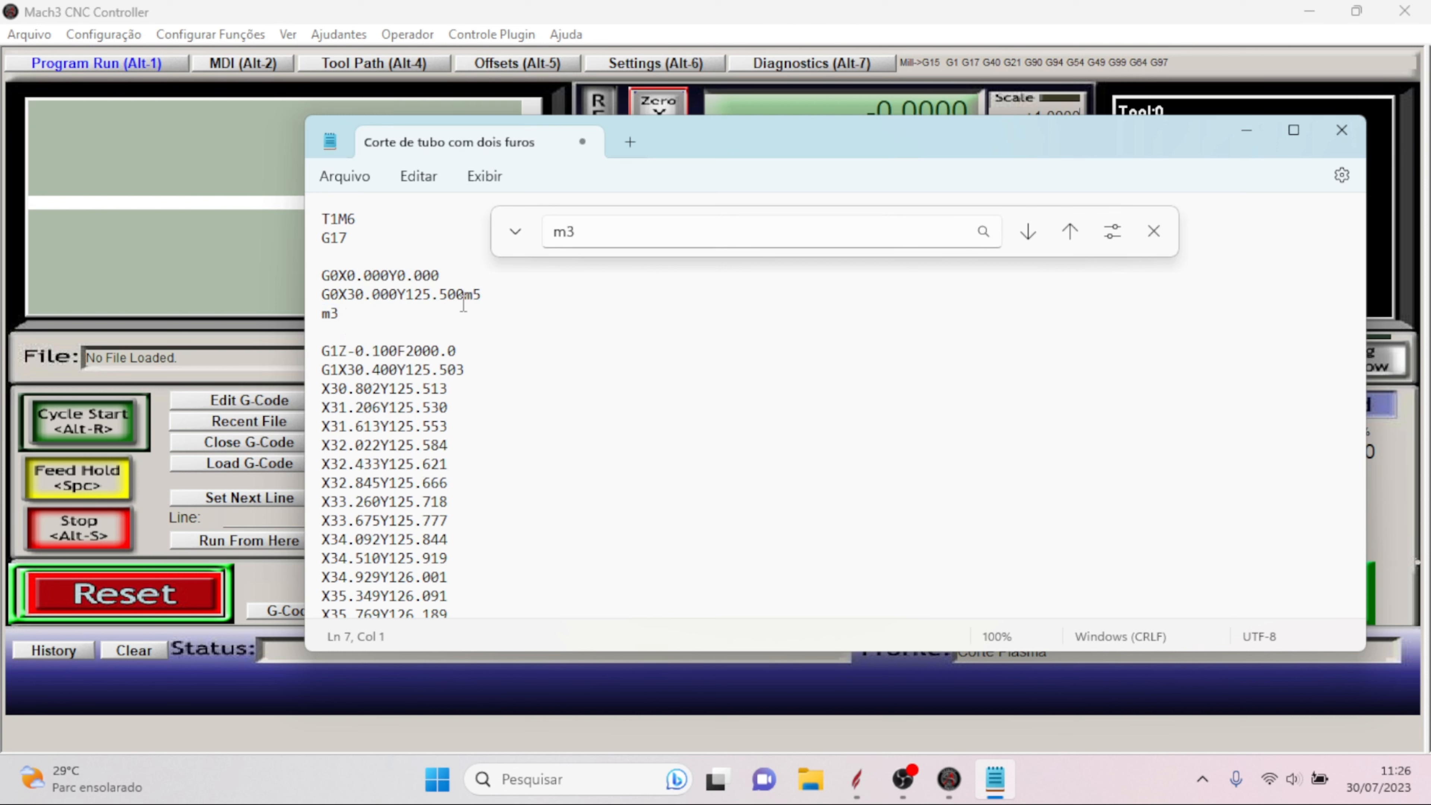
pyautogui.doubleClick(489, 294)
pyautogui.press('Return')
pyautogui.press('Return')
pyautogui.press('Return')
pyautogui.press('Return')
pyautogui.press('Return')
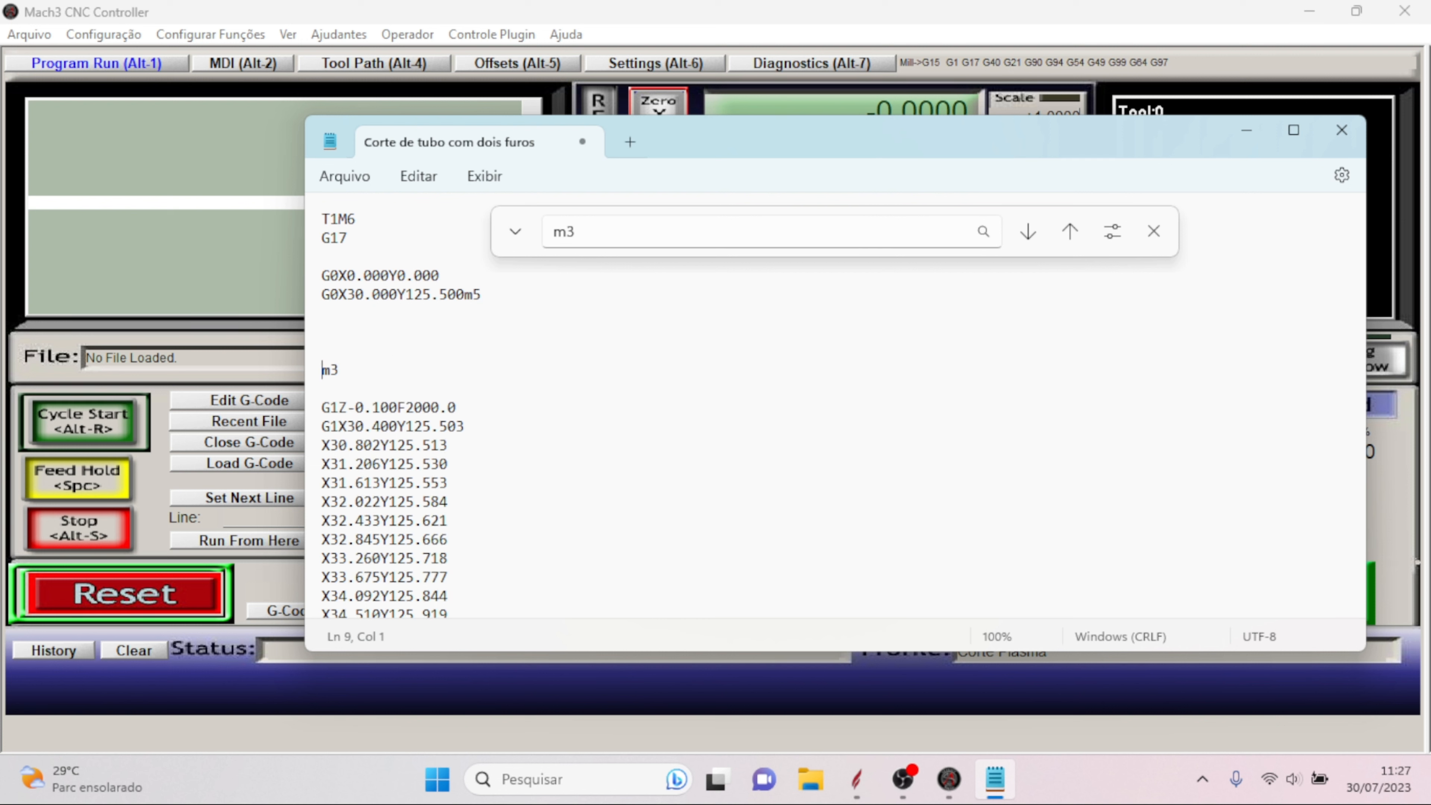
pyautogui.click(324, 371)
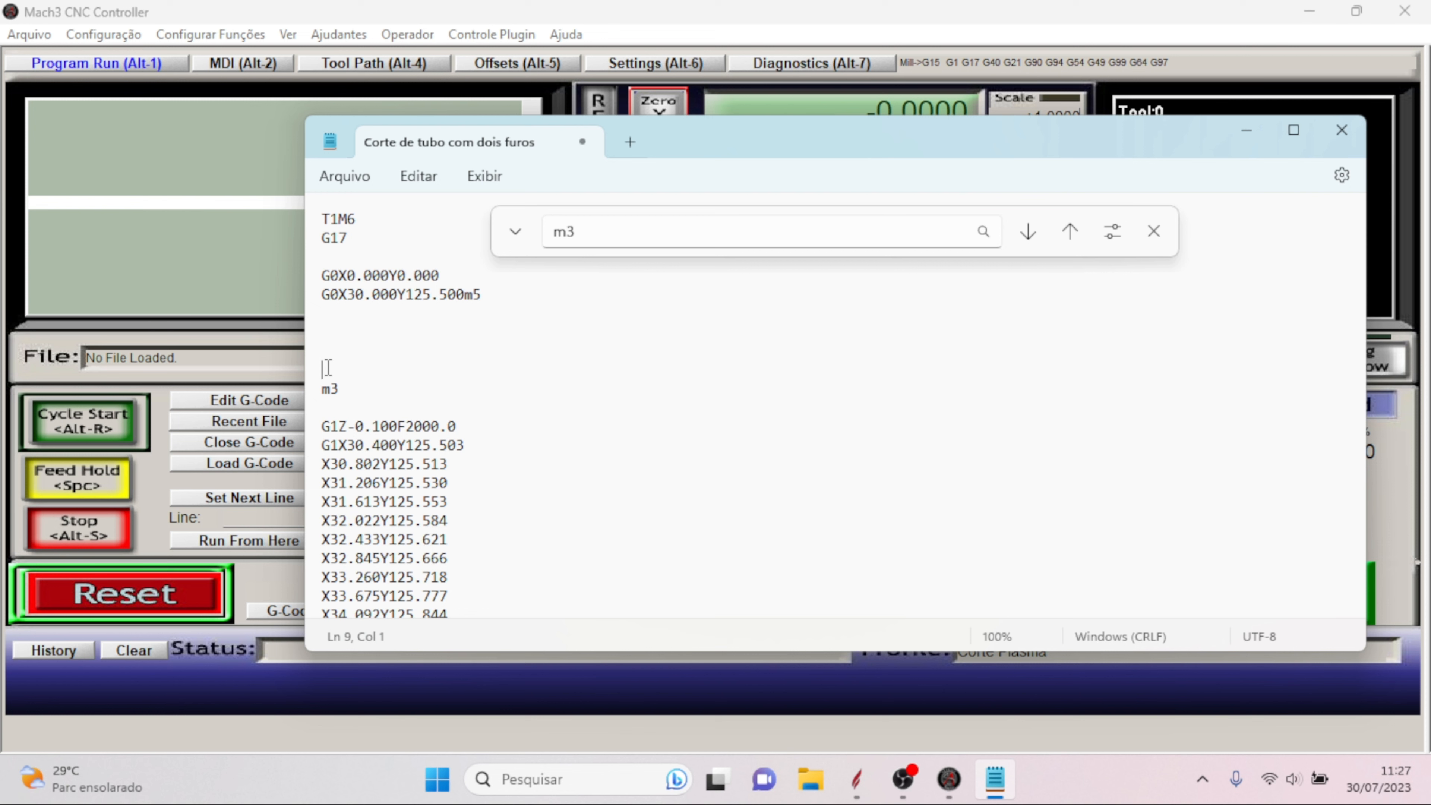
pyautogui.write('g31 z-30 f300 g91 z+8 g90 g92 z0')
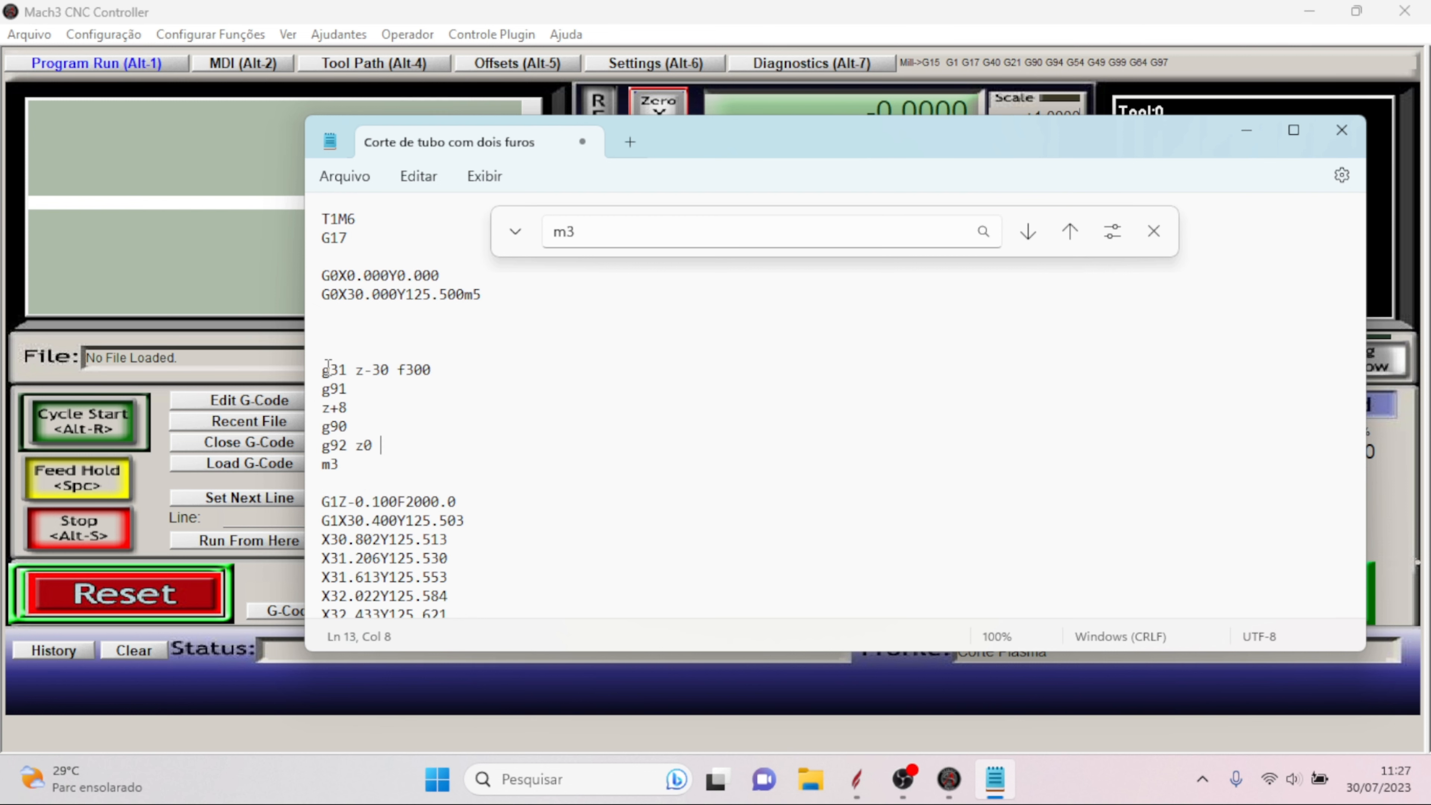
# - Insert the same g31 z-30 f300, g91, z+8, g90, g92 z0 block above the m3 following G0X127.500Y150.000m5, then close the search
pyautogui.click(1028, 232)
pyautogui.click(1029, 232)
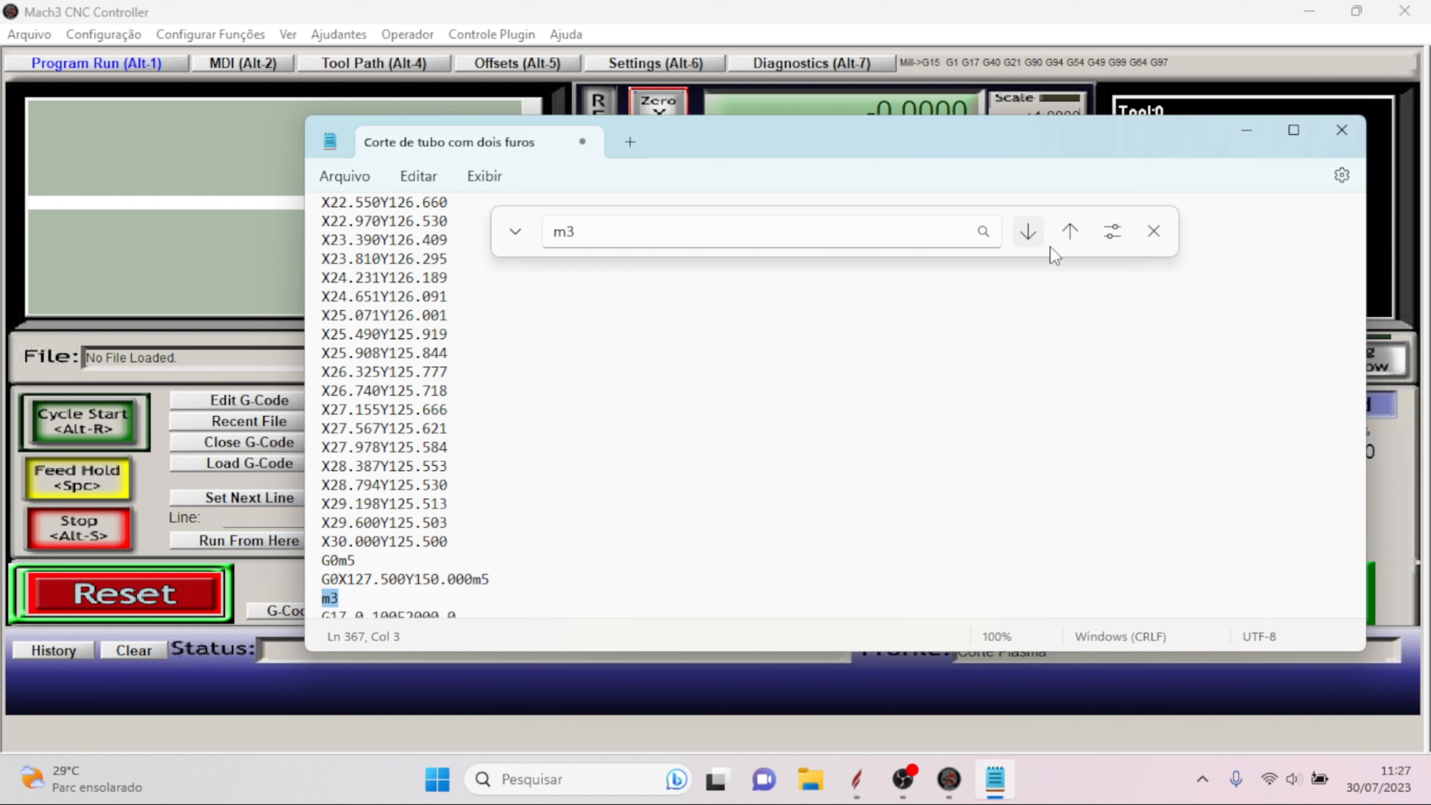
pyautogui.press('Home')
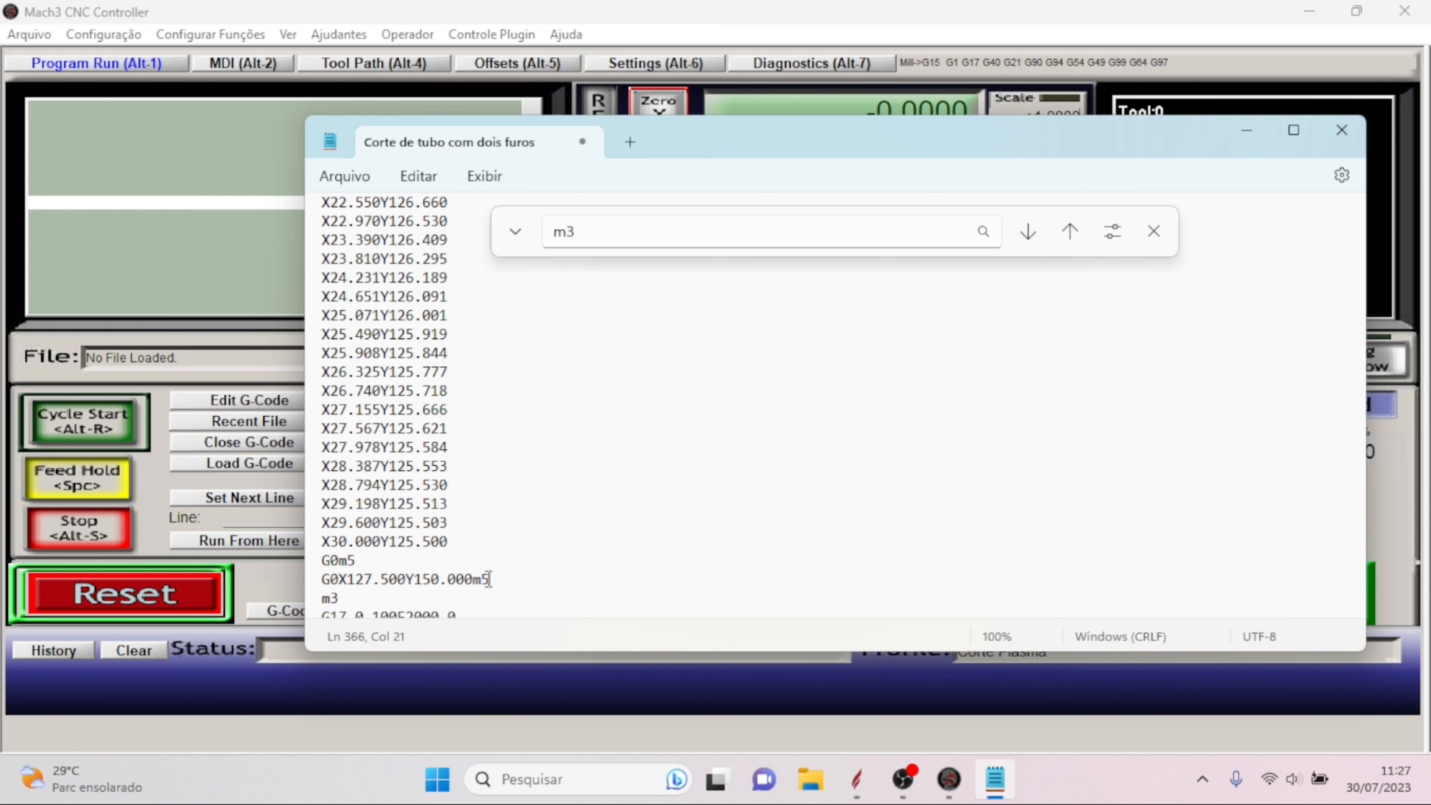
pyautogui.press('Return')
pyautogui.press('Up')
pyautogui.press('Return')
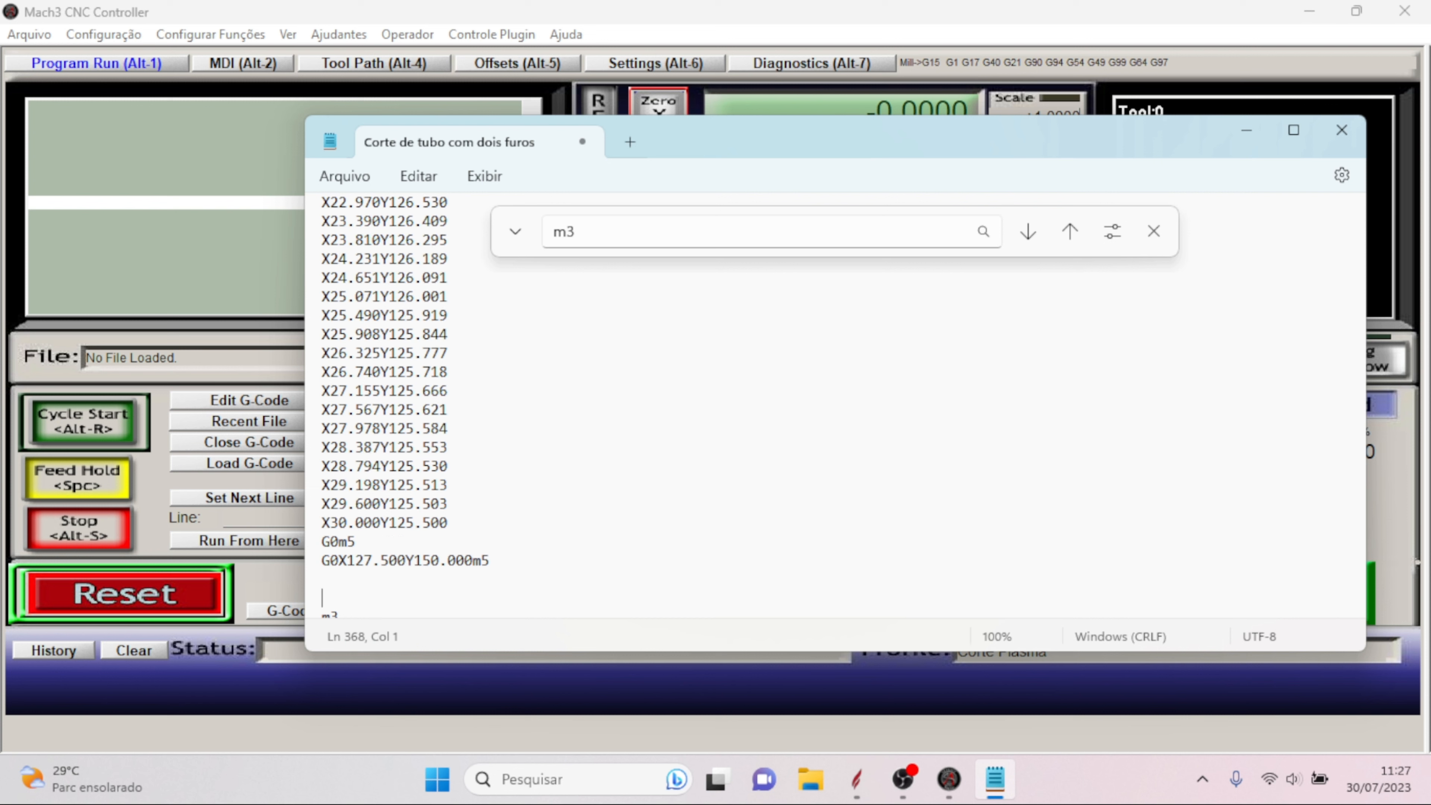
pyautogui.write('g31 z-30 f300 g91 z+8 g90 g92 z0')
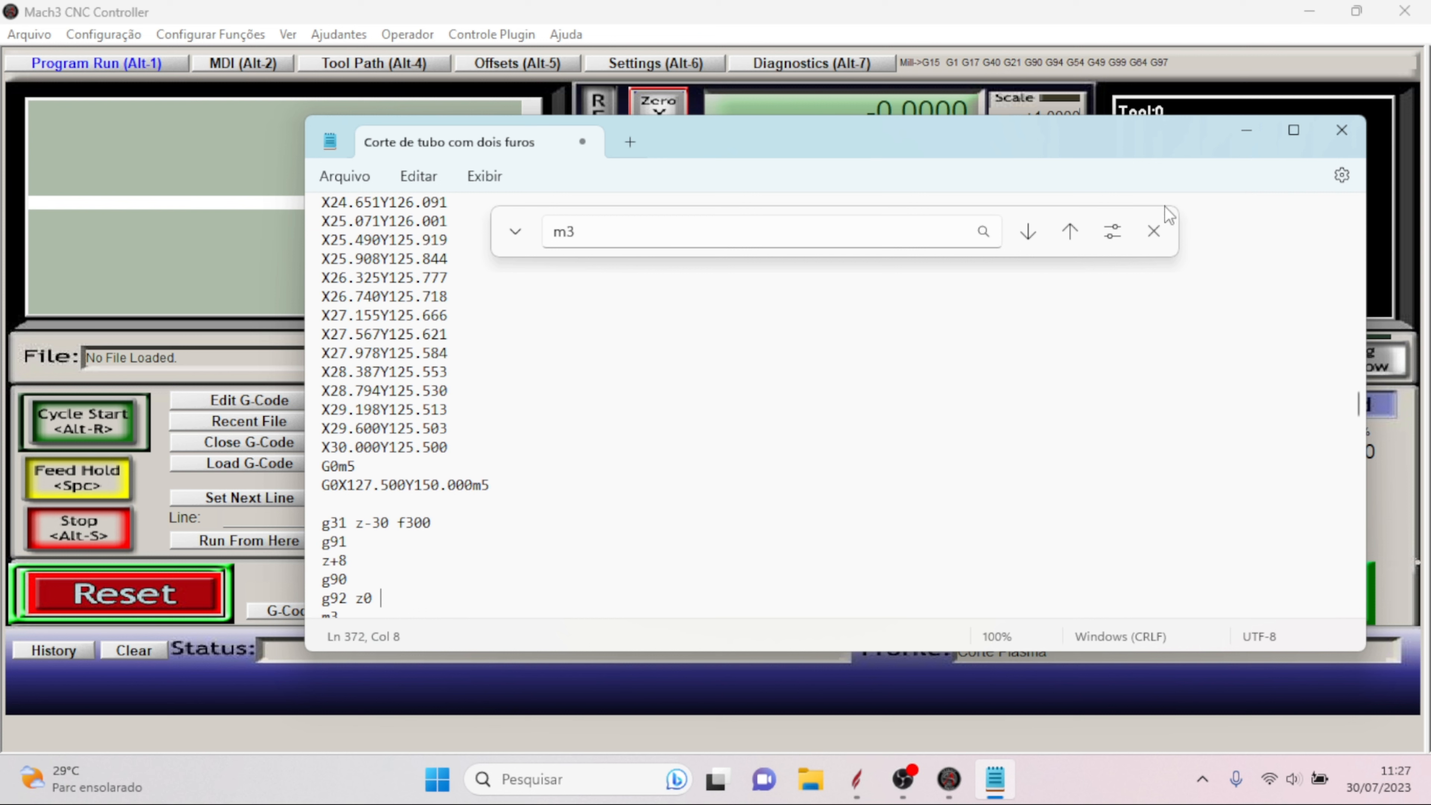
pyautogui.click(1153, 232)
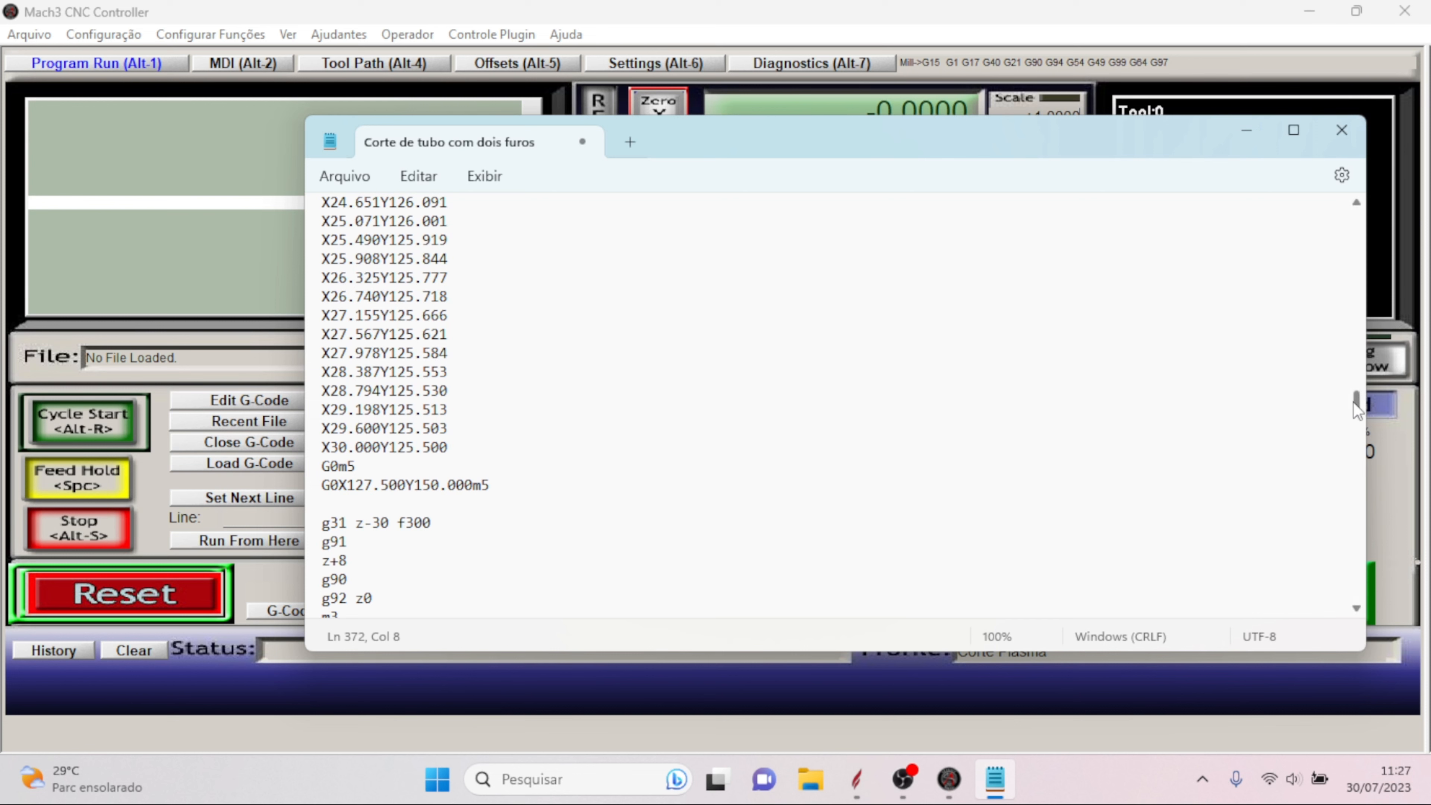
# - Set the search term to m5 and delete the m5 at the end of the G0X30.000Y125.500 line
pyautogui.moveTo(1359, 404); pyautogui.dragTo(1365, 219)
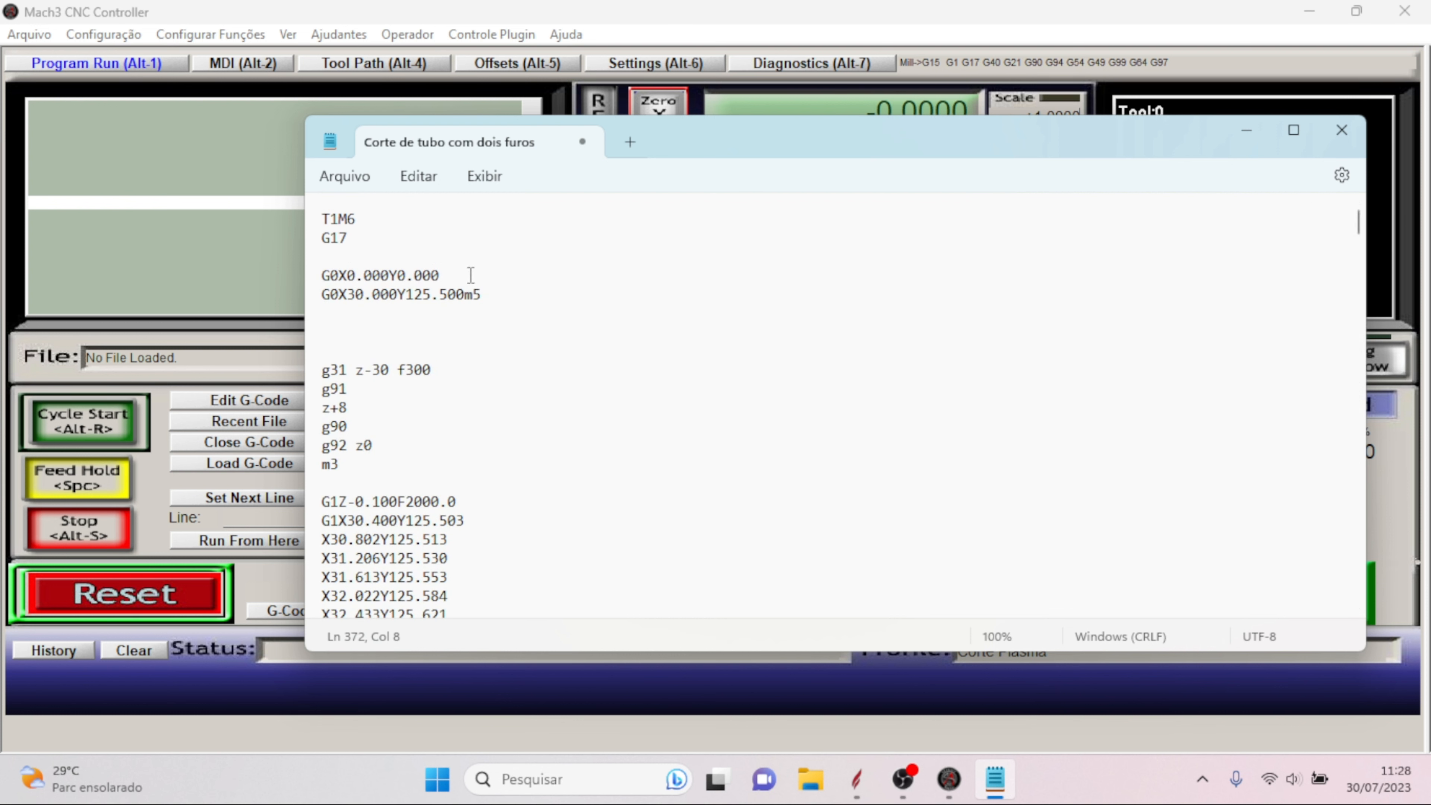
pyautogui.click(424, 186)
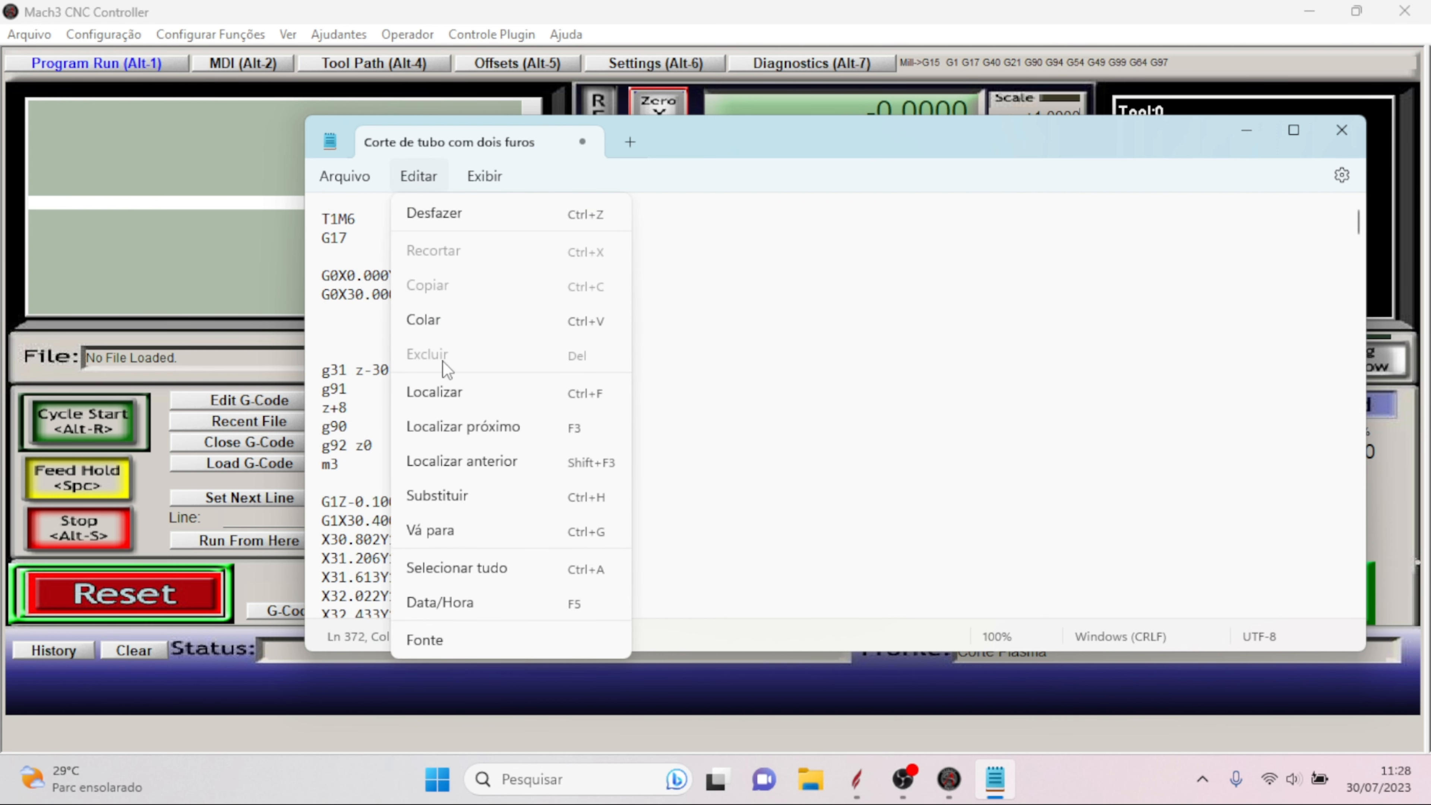
pyautogui.click(440, 382)
pyautogui.click(602, 231)
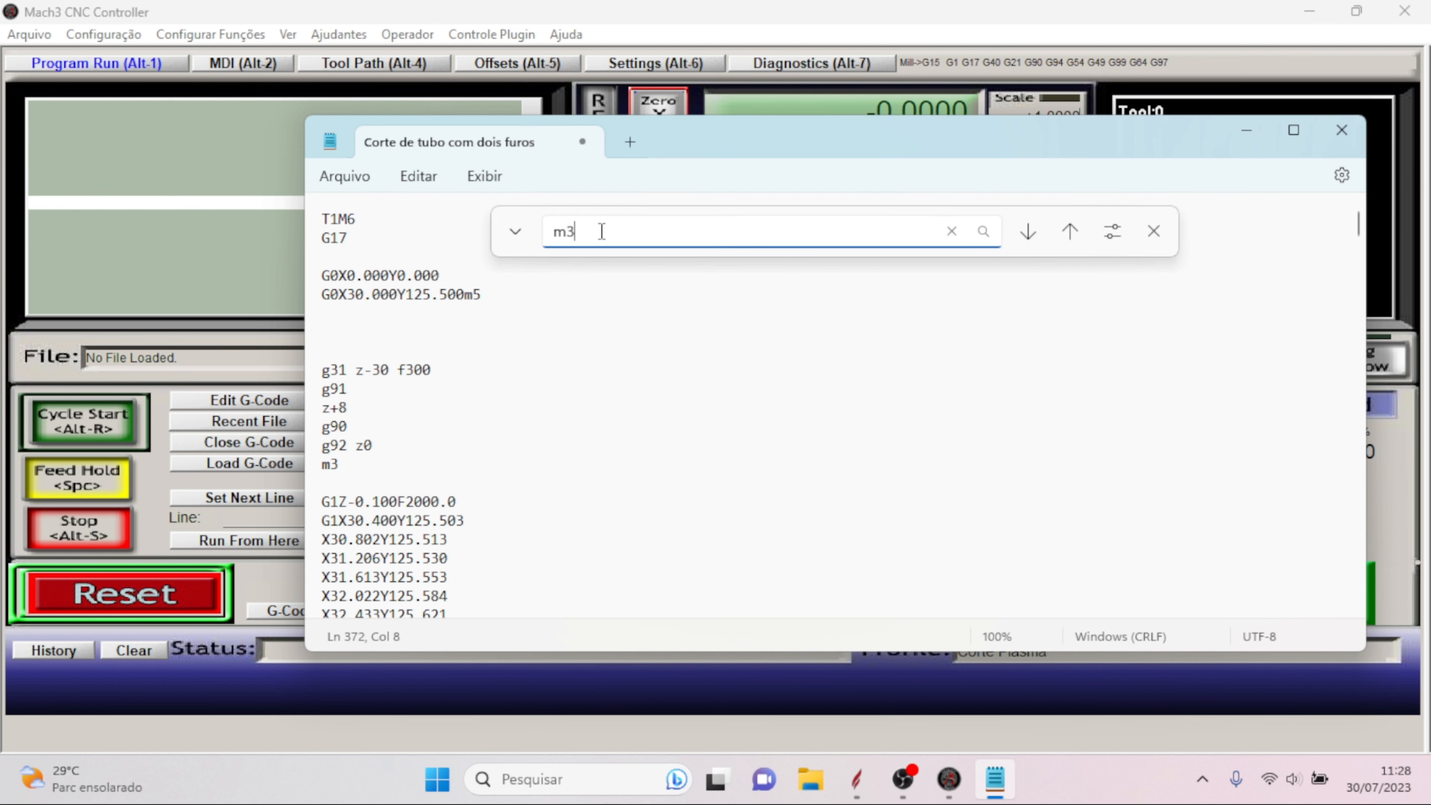
pyautogui.press('BackSpace')
pyautogui.write('5')
pyautogui.click(488, 297)
pyautogui.press('BackSpace')
pyautogui.press('BackSpace')
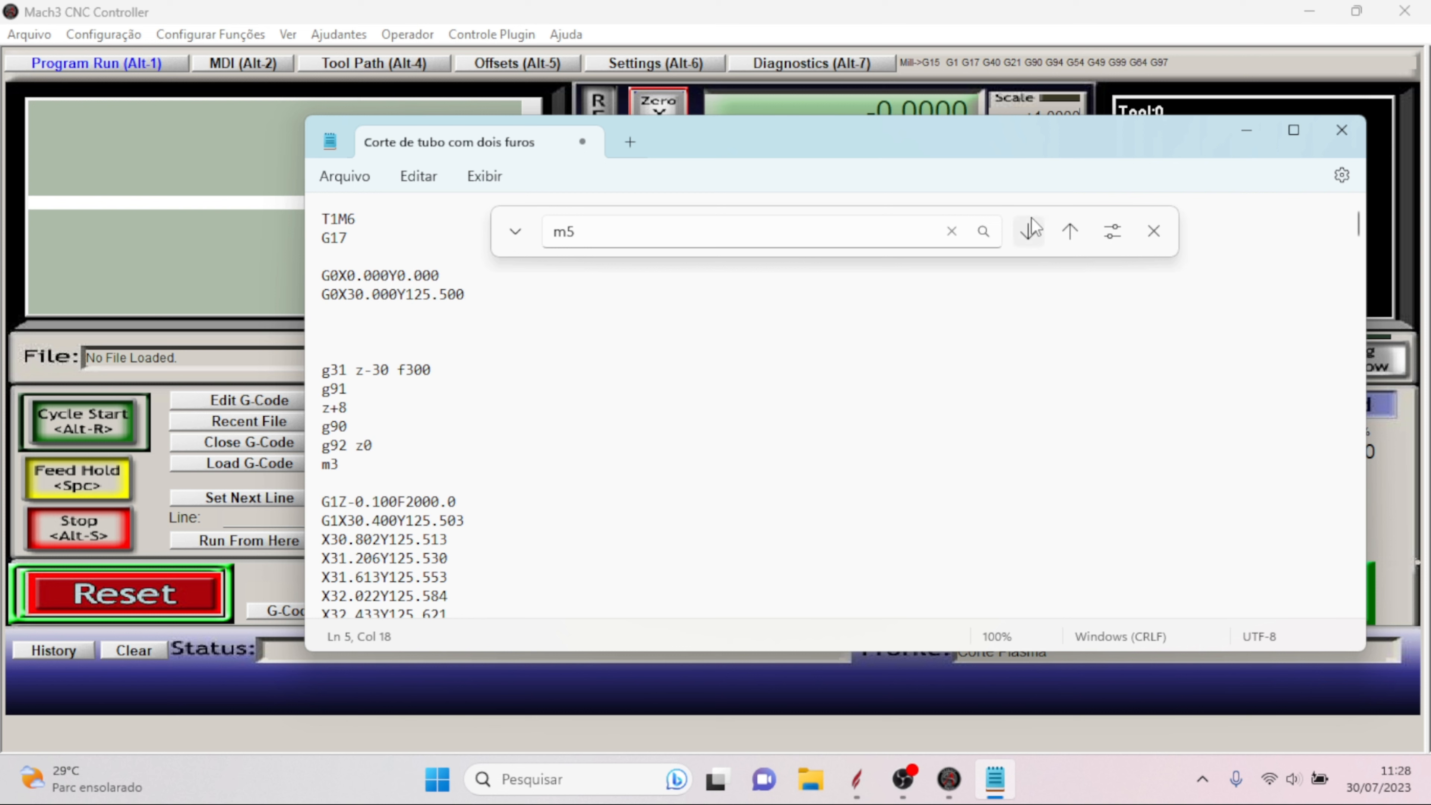
# - Find the next m5 and insert g28 z0 below the G0m5 line that ends the first hole
pyautogui.click(1028, 230)
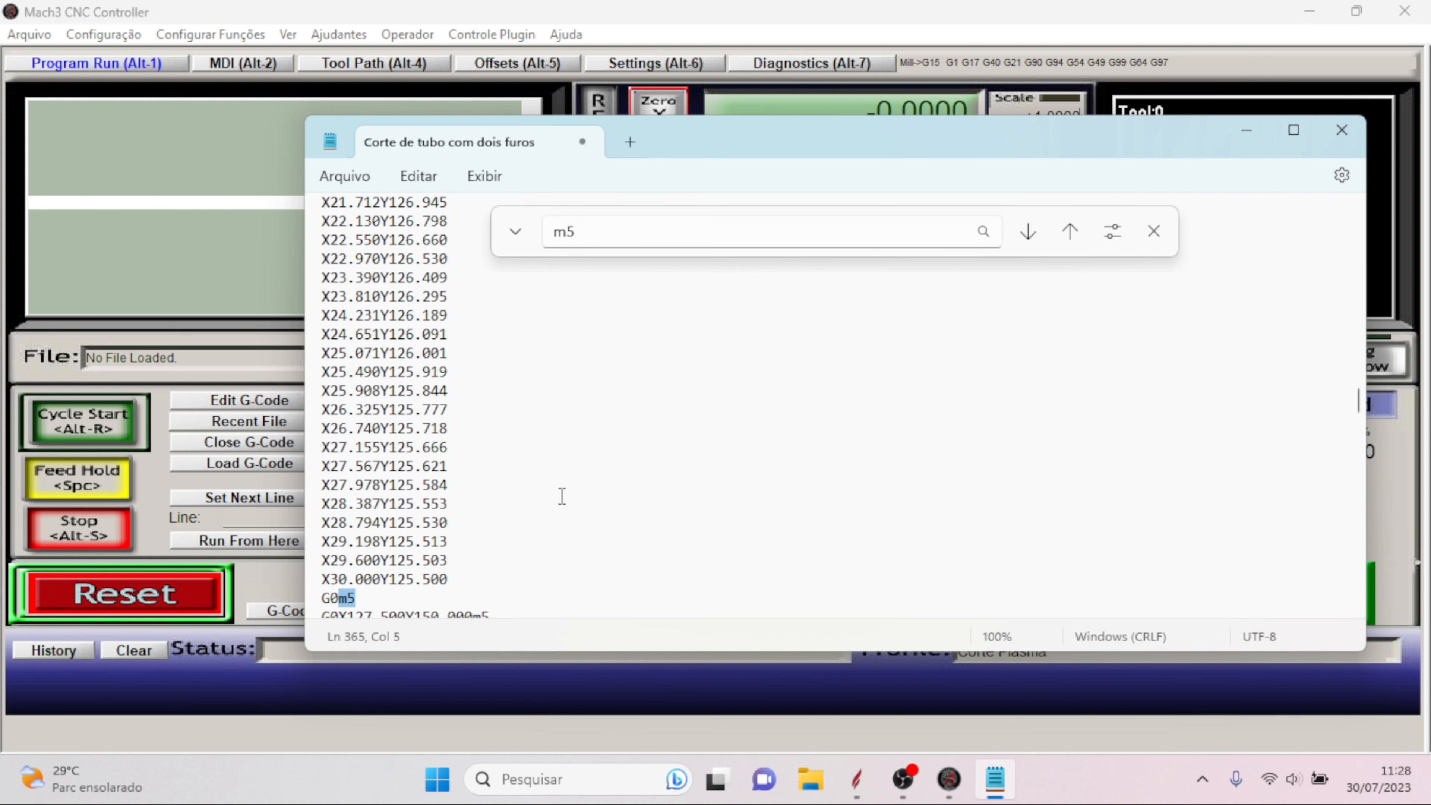
pyautogui.click(392, 598)
pyautogui.press('Return')
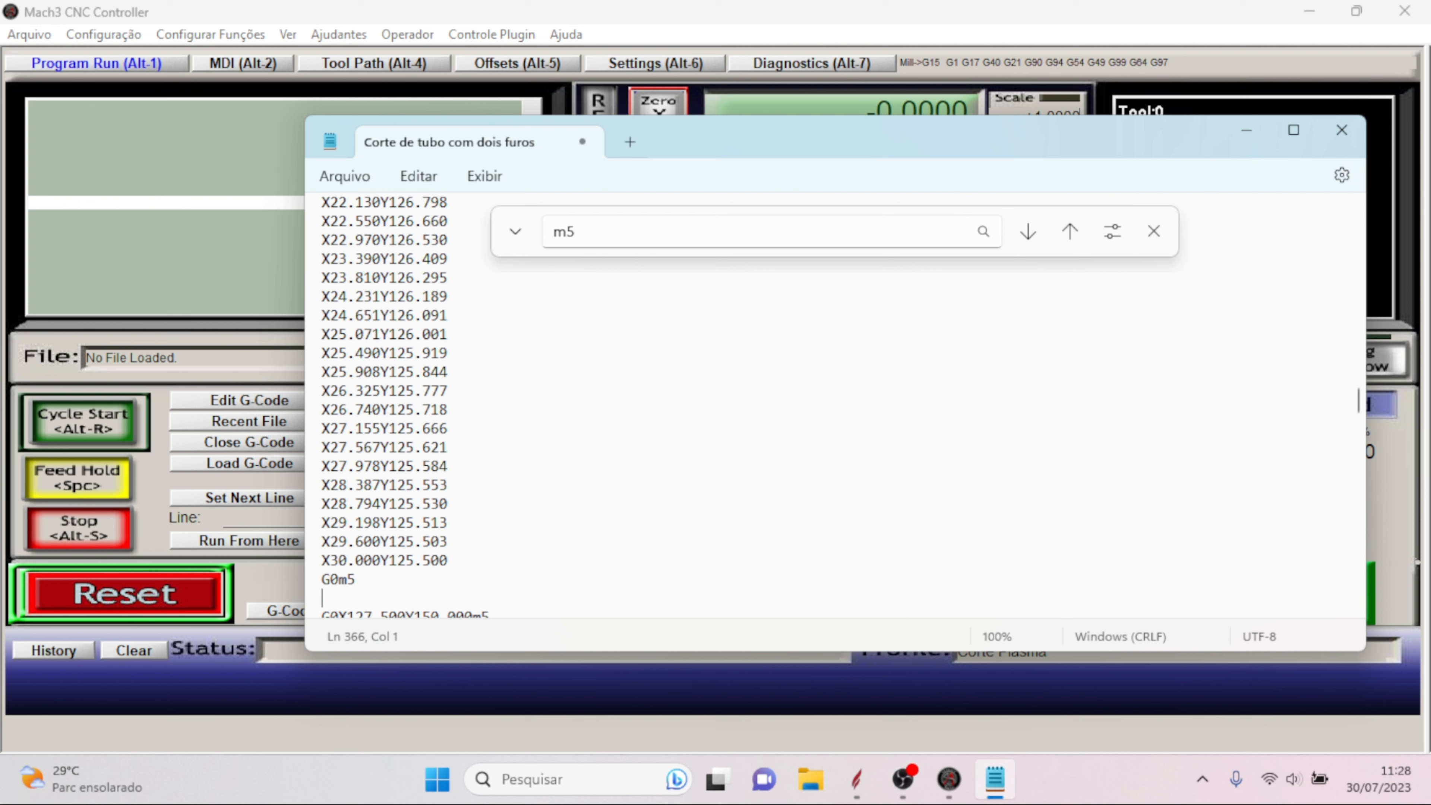
pyautogui.press('Return')
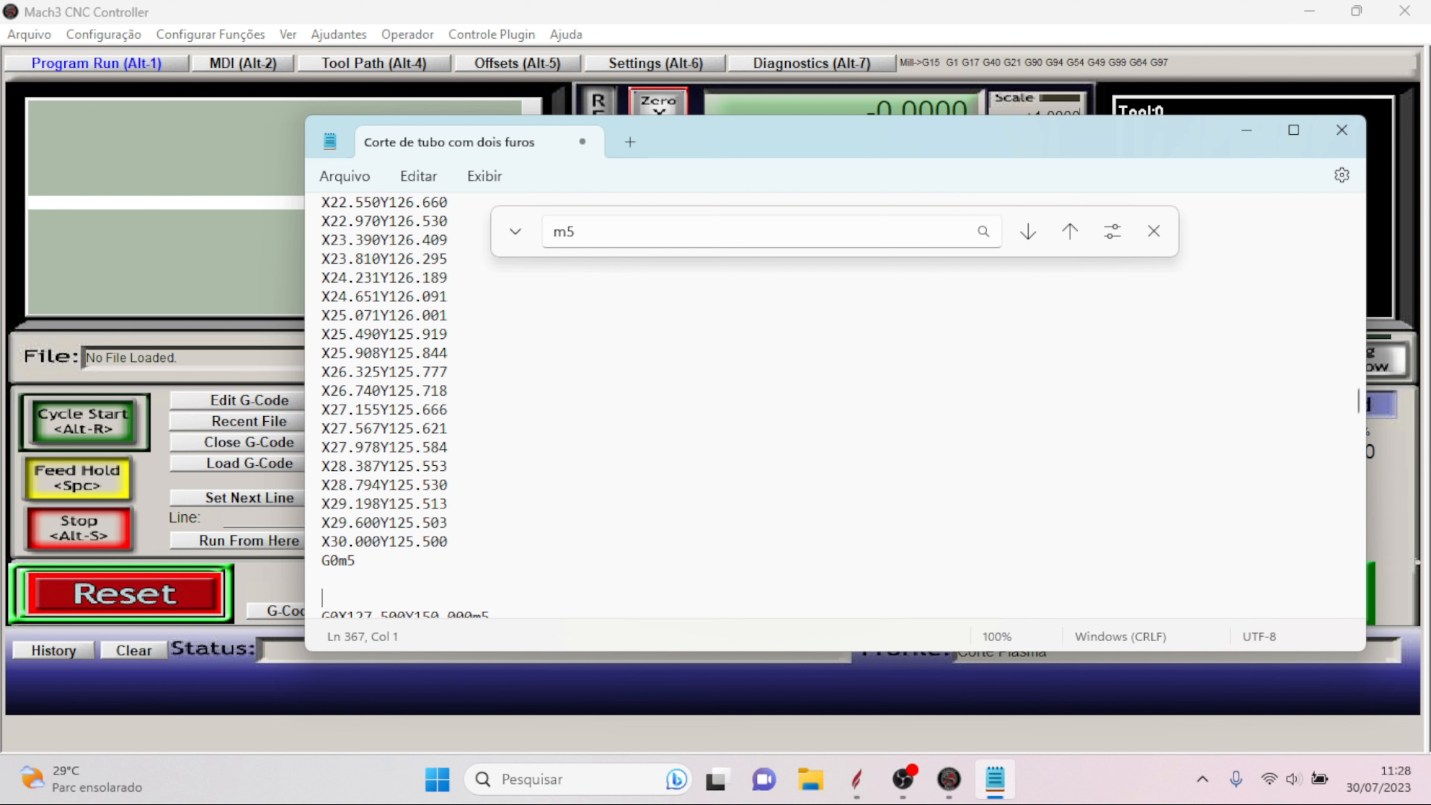
pyautogui.write('g28 z0')
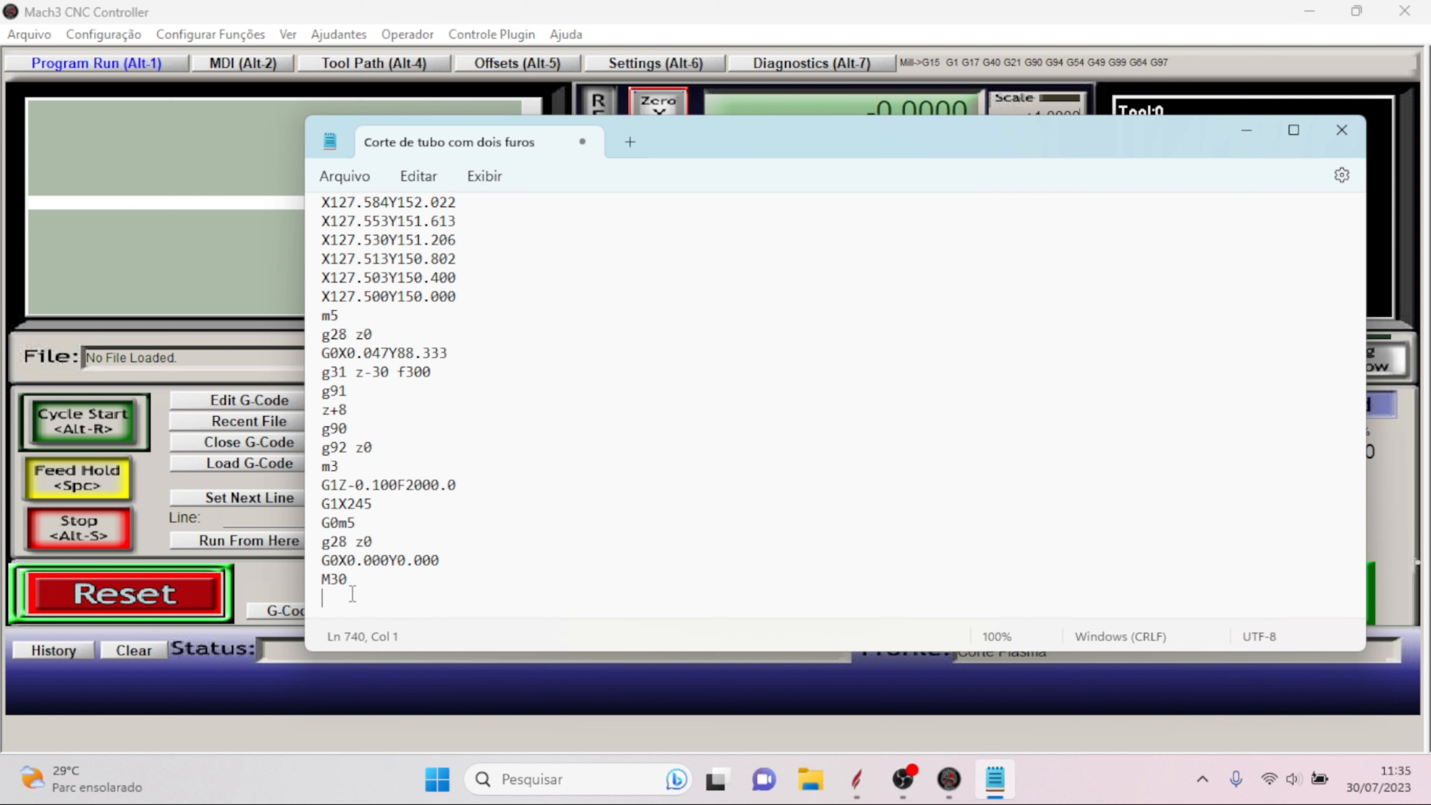
# - Add a % line after M30 at the end of the G-code, save the file and close it
pyautogui.write('%')
pyautogui.click(345, 177)
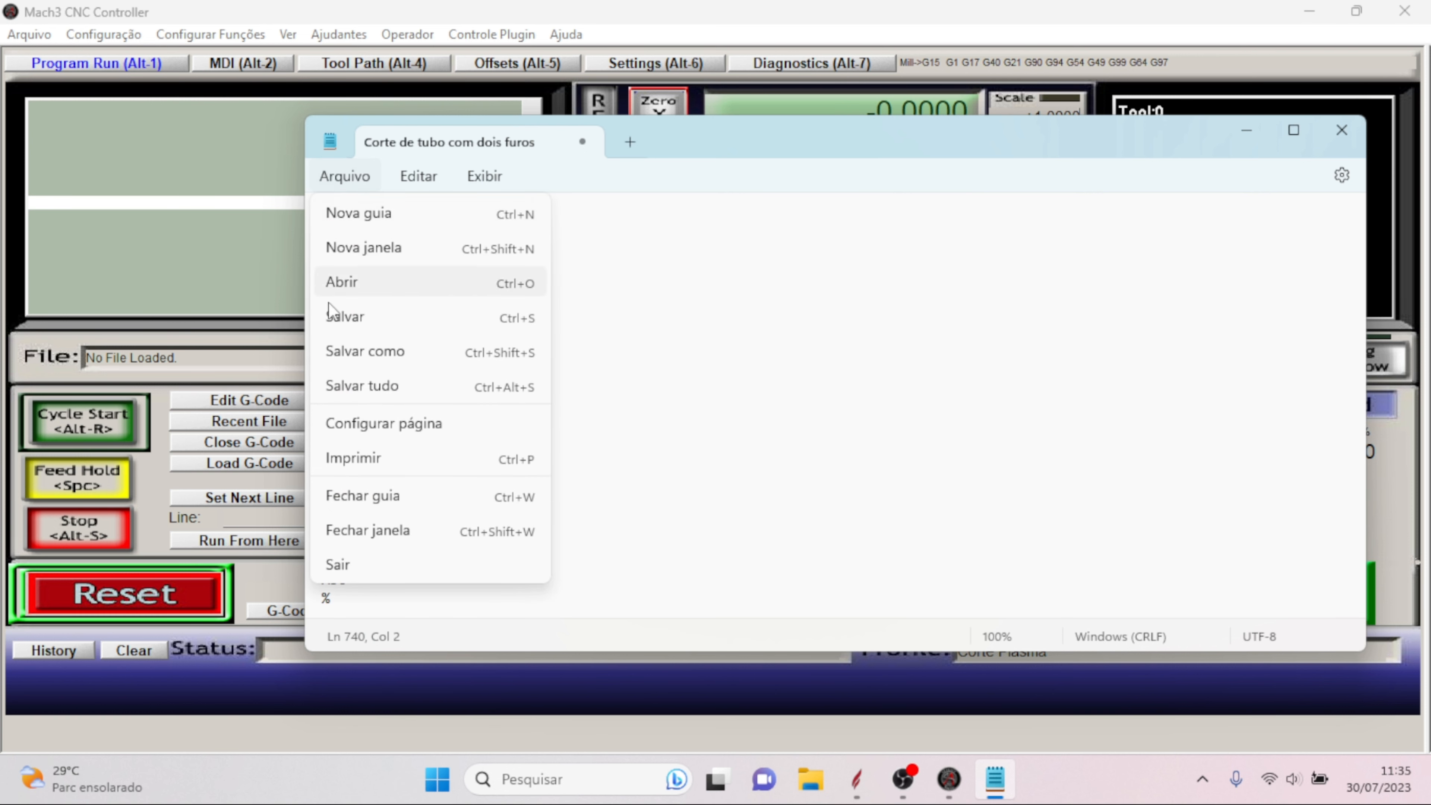
pyautogui.click(341, 320)
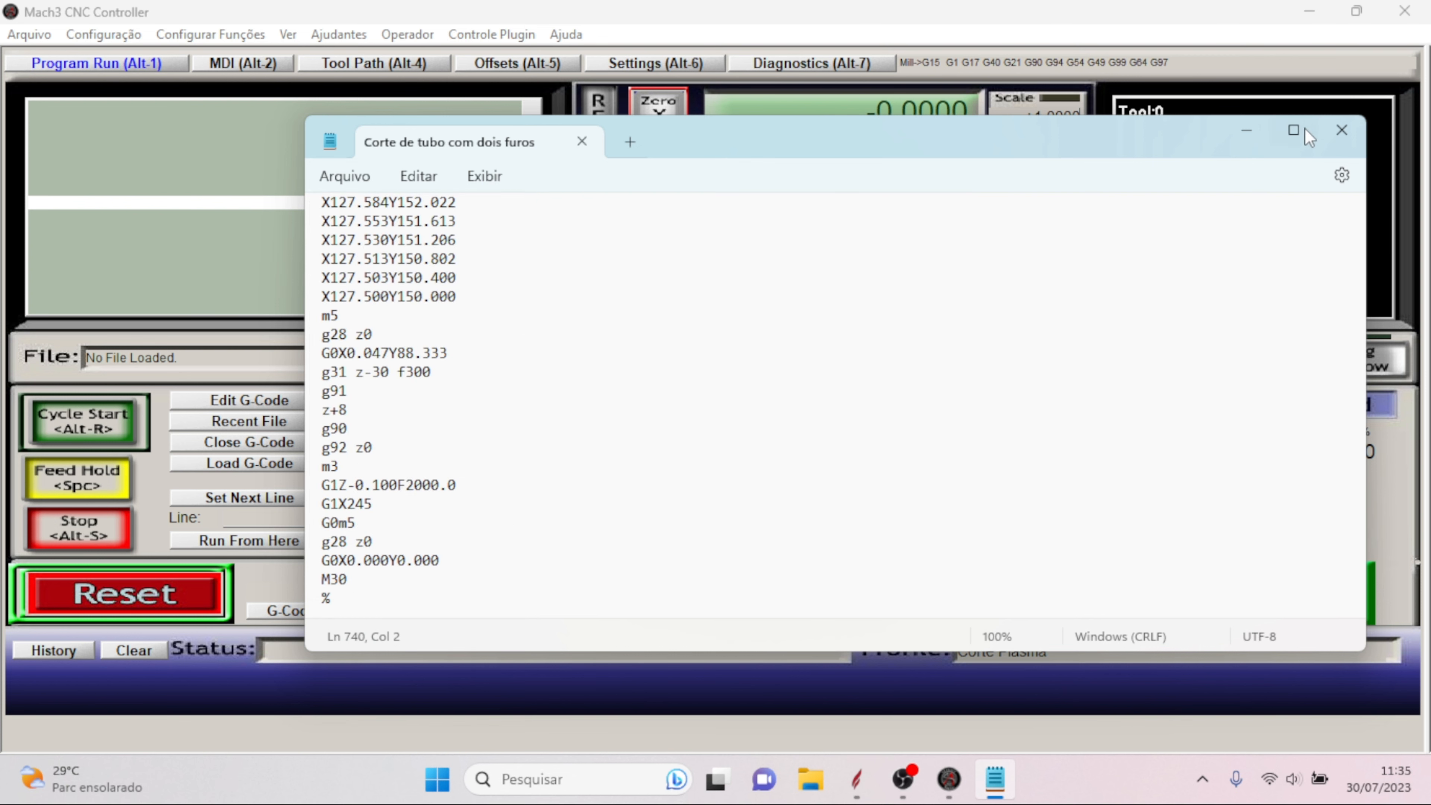
pyautogui.click(1340, 129)
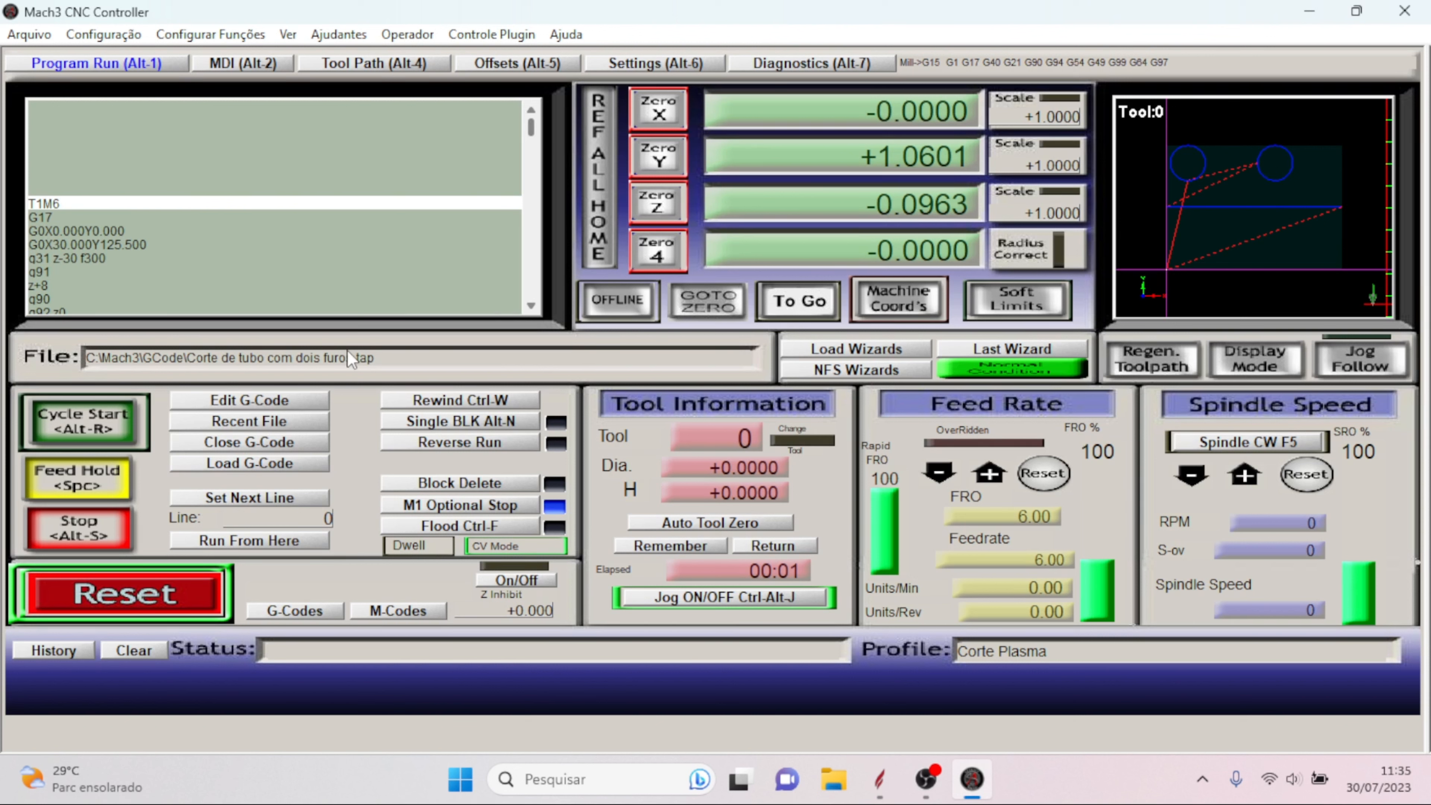
# - Reopen the G-code for editing from Mach3 and replace every x with a, closing the replace tool
pyautogui.click(248, 401)
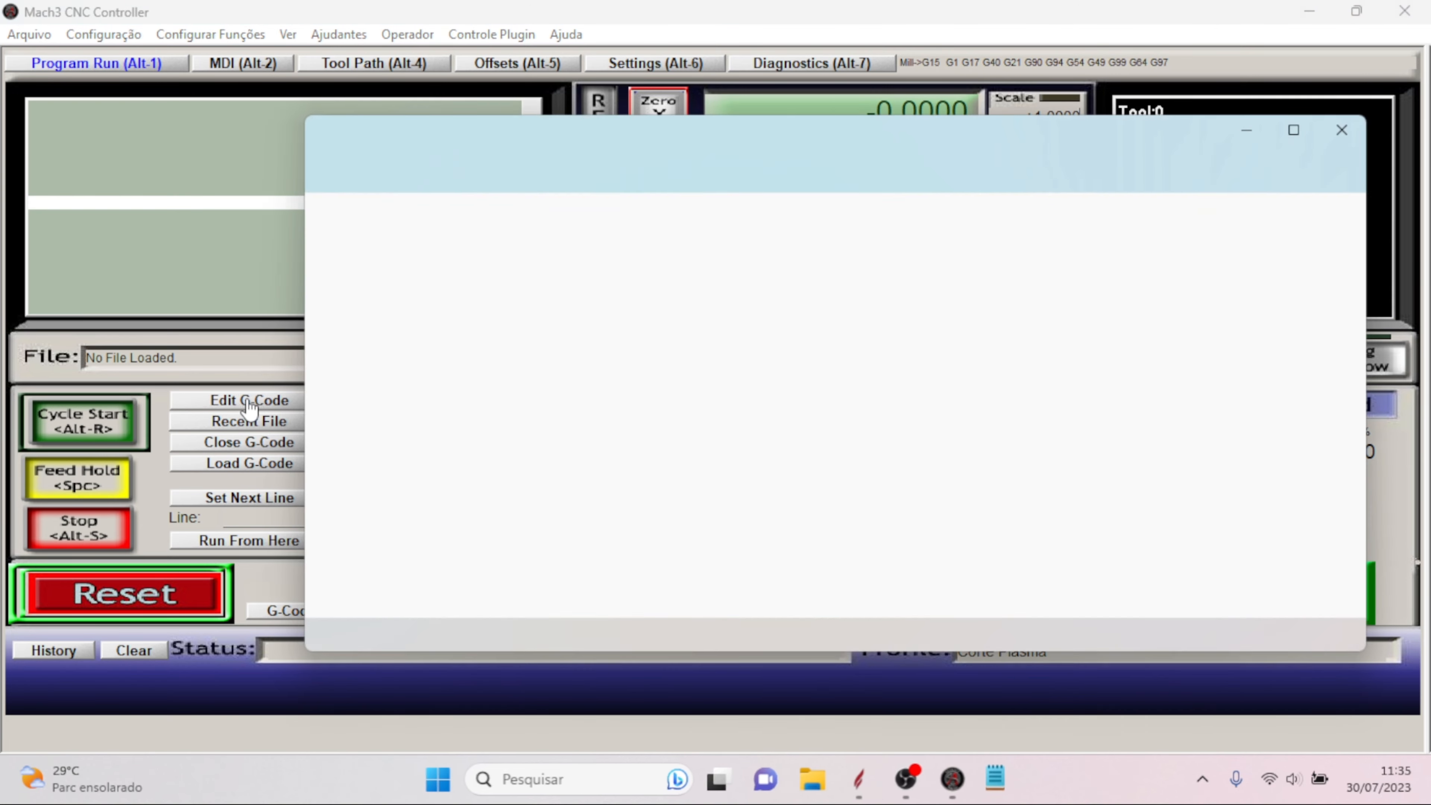
pyautogui.click(422, 178)
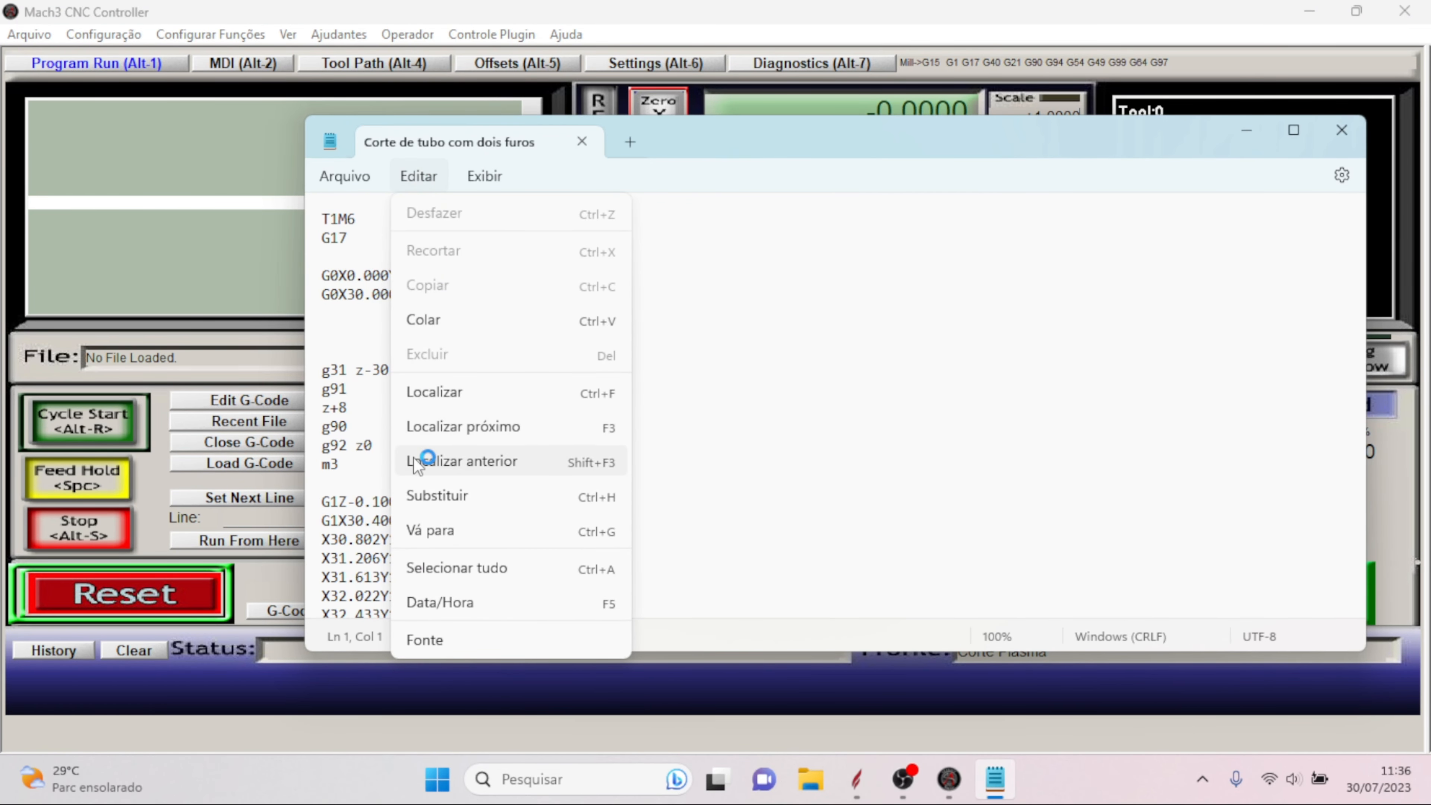
pyautogui.click(428, 496)
pyautogui.write('m5')
pyautogui.press('BackSpace')
pyautogui.press('BackSpace')
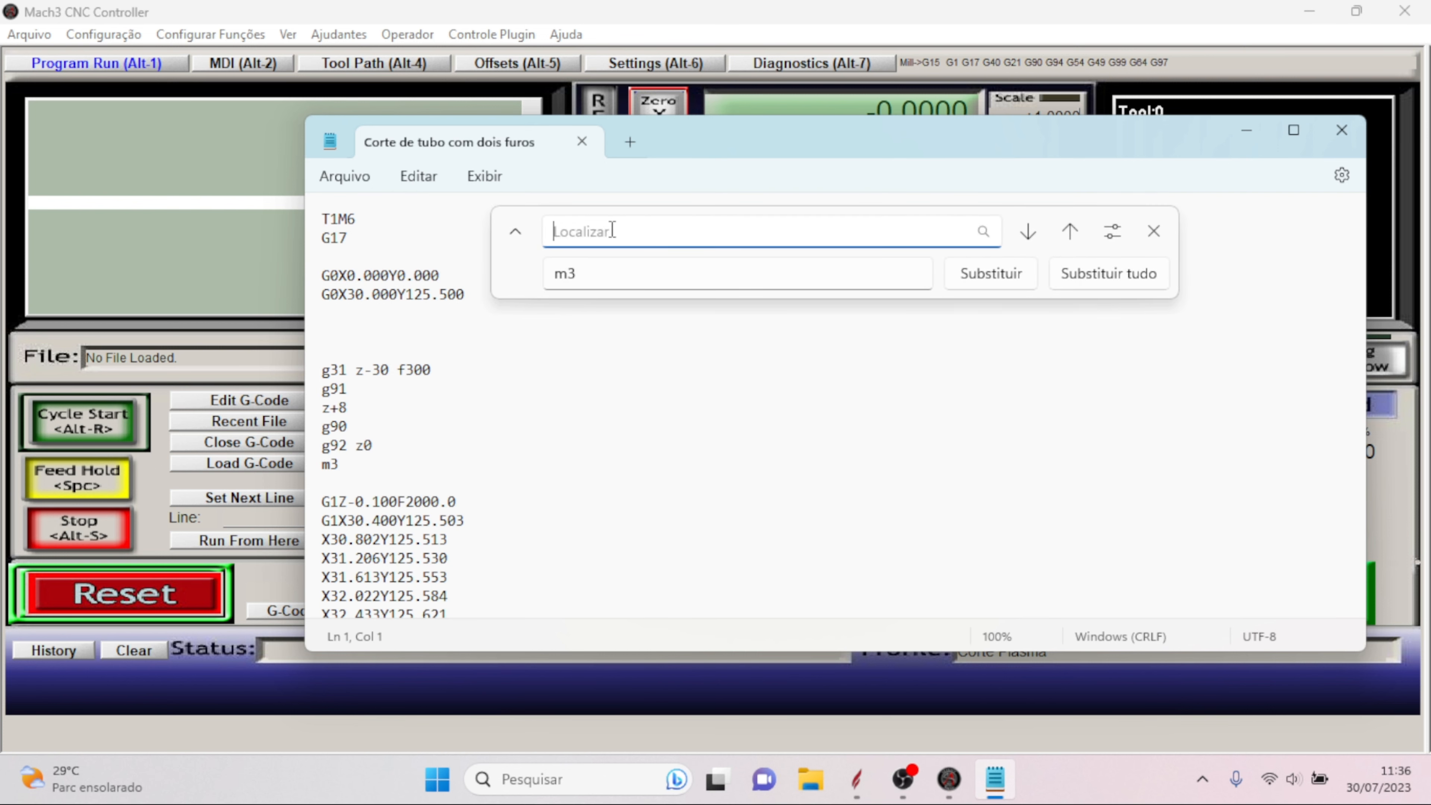
pyautogui.write('x')
pyautogui.click(587, 276)
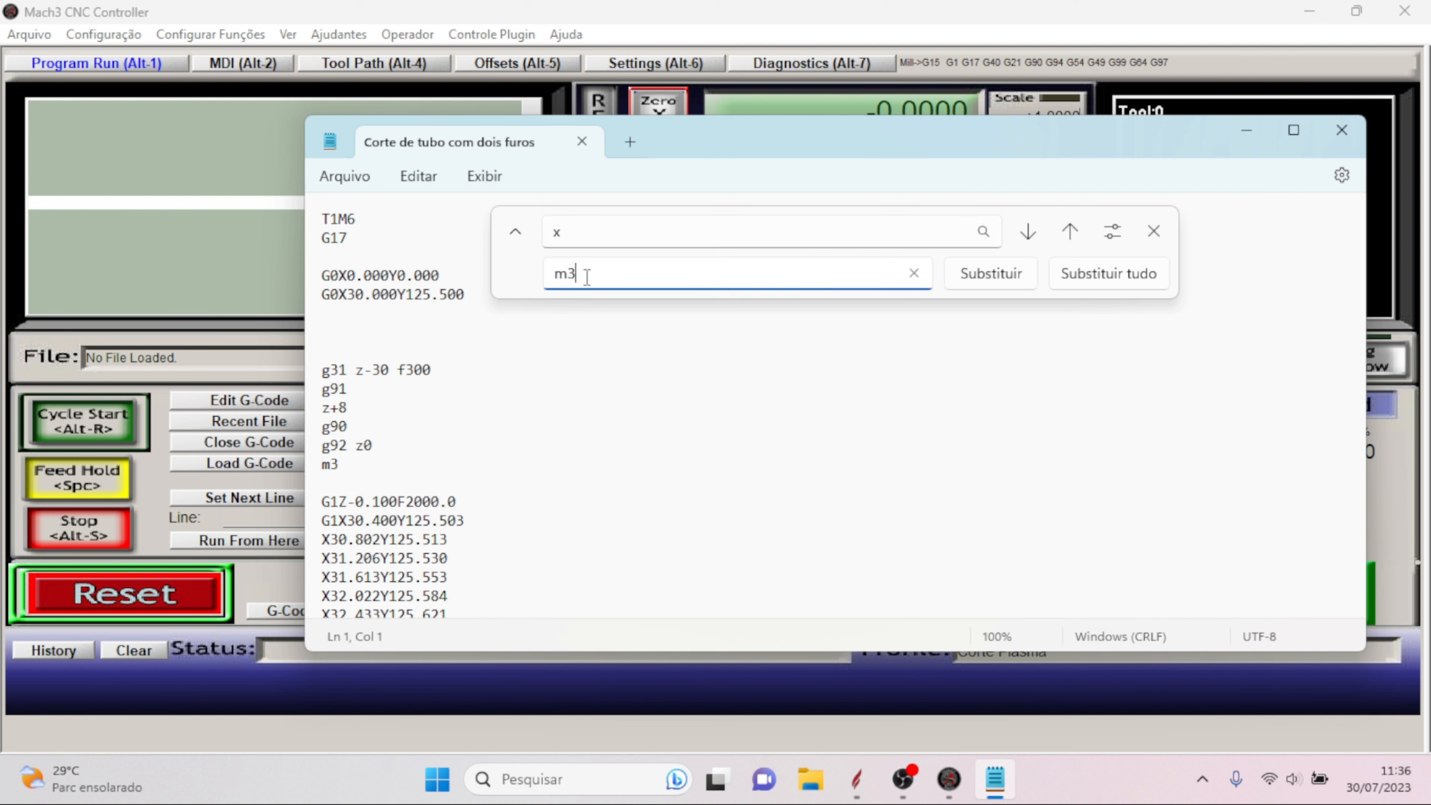
pyautogui.press('BackSpace')
pyautogui.press('BackSpace')
pyautogui.write('a')
pyautogui.click(1086, 275)
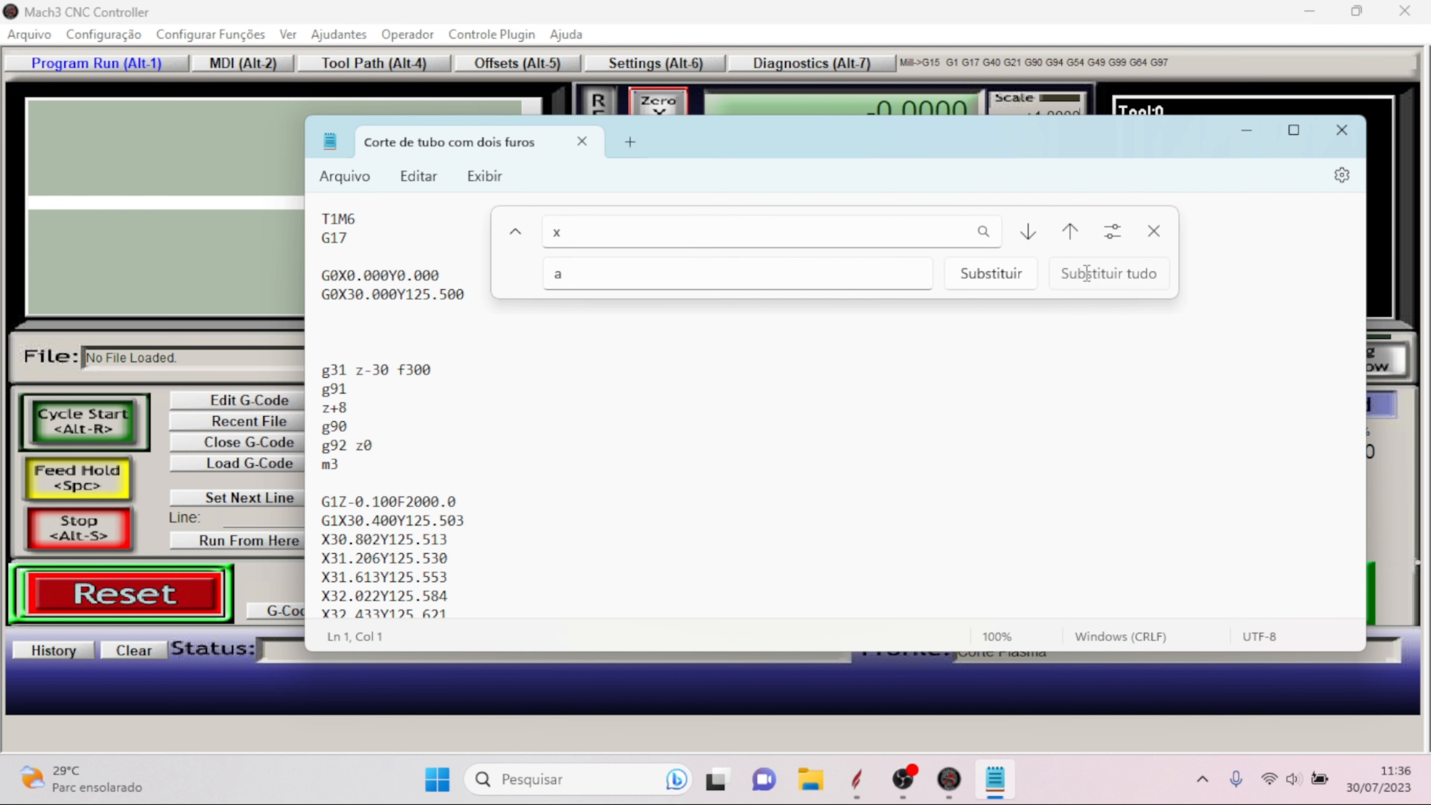
pyautogui.click(1150, 237)
# - Look through the opening lines of the G-code to examine the replaced axis letters
pyautogui.press('Down')
pyautogui.press('Down')
pyautogui.press('Down')
pyautogui.press('Down')
pyautogui.press('Down')
pyautogui.press('Down')
pyautogui.press('Down')
pyautogui.press('Down')
pyautogui.press('Down')
pyautogui.press('Down')
pyautogui.press('Down')
pyautogui.press('Down')
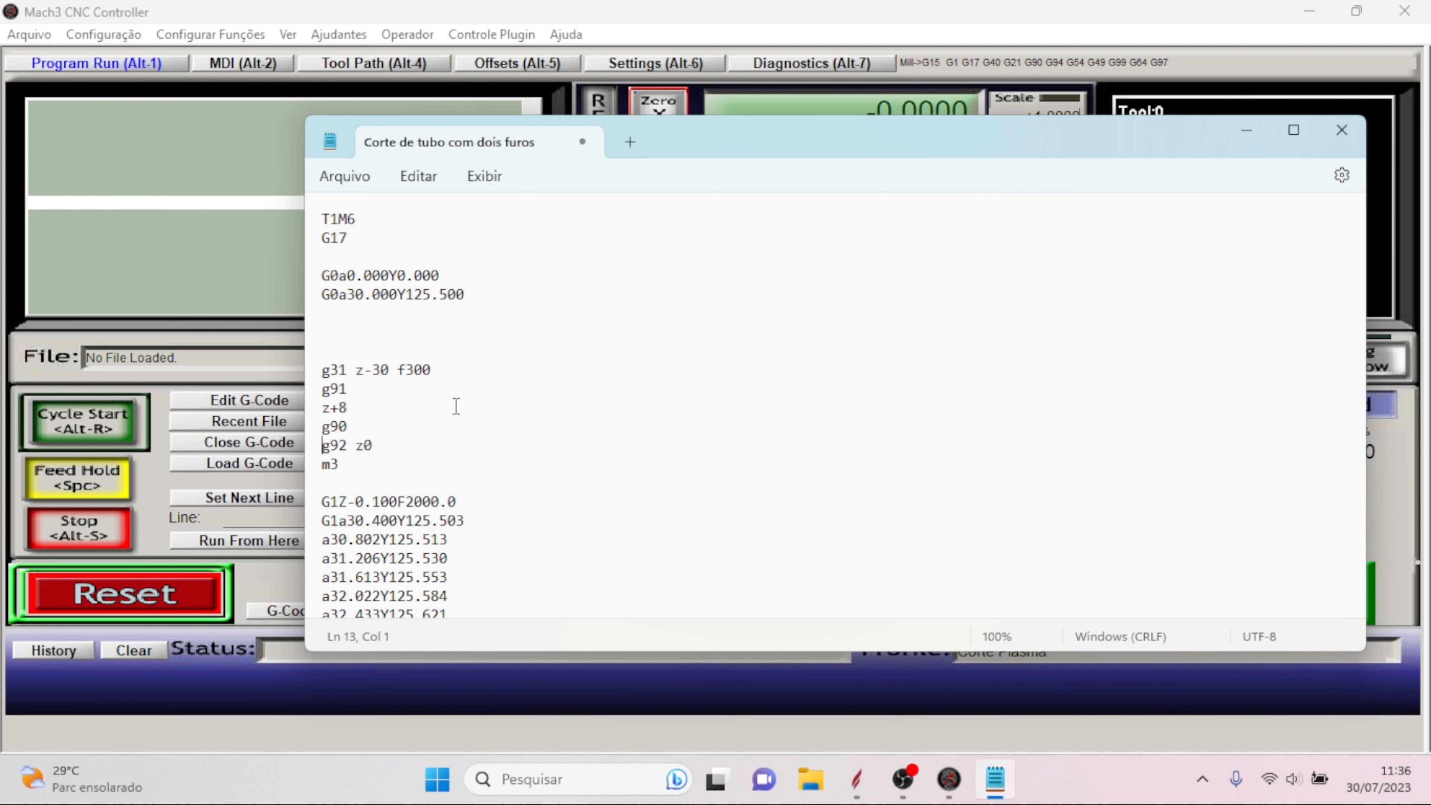
pyautogui.press('Down')
pyautogui.press('Down')
pyautogui.press('Down')
pyautogui.press('Down')
pyautogui.press('Down')
pyautogui.press('Down')
pyautogui.press('Down')
pyautogui.press('Down')
pyautogui.press('Down')
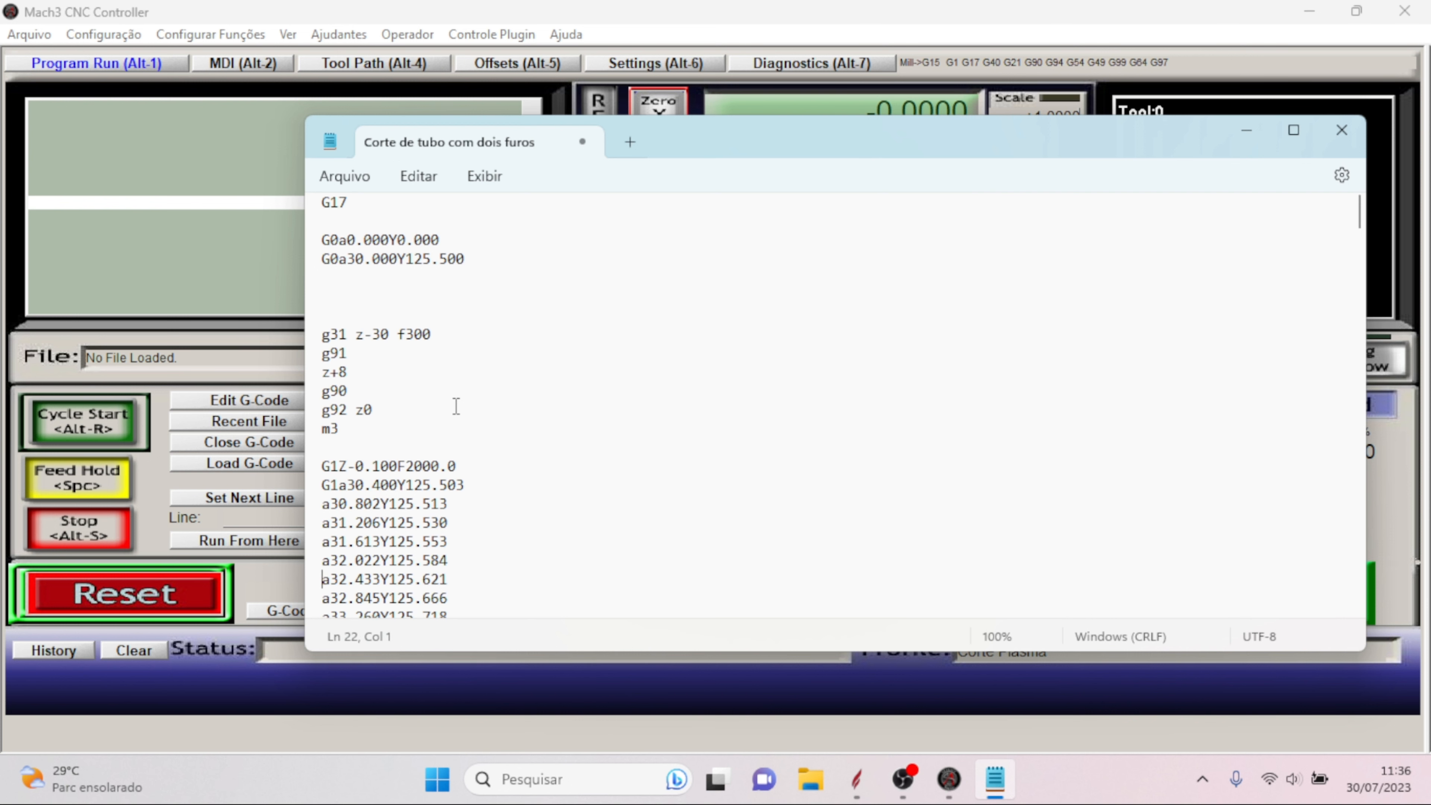
pyautogui.press('Down')
pyautogui.press('Down')
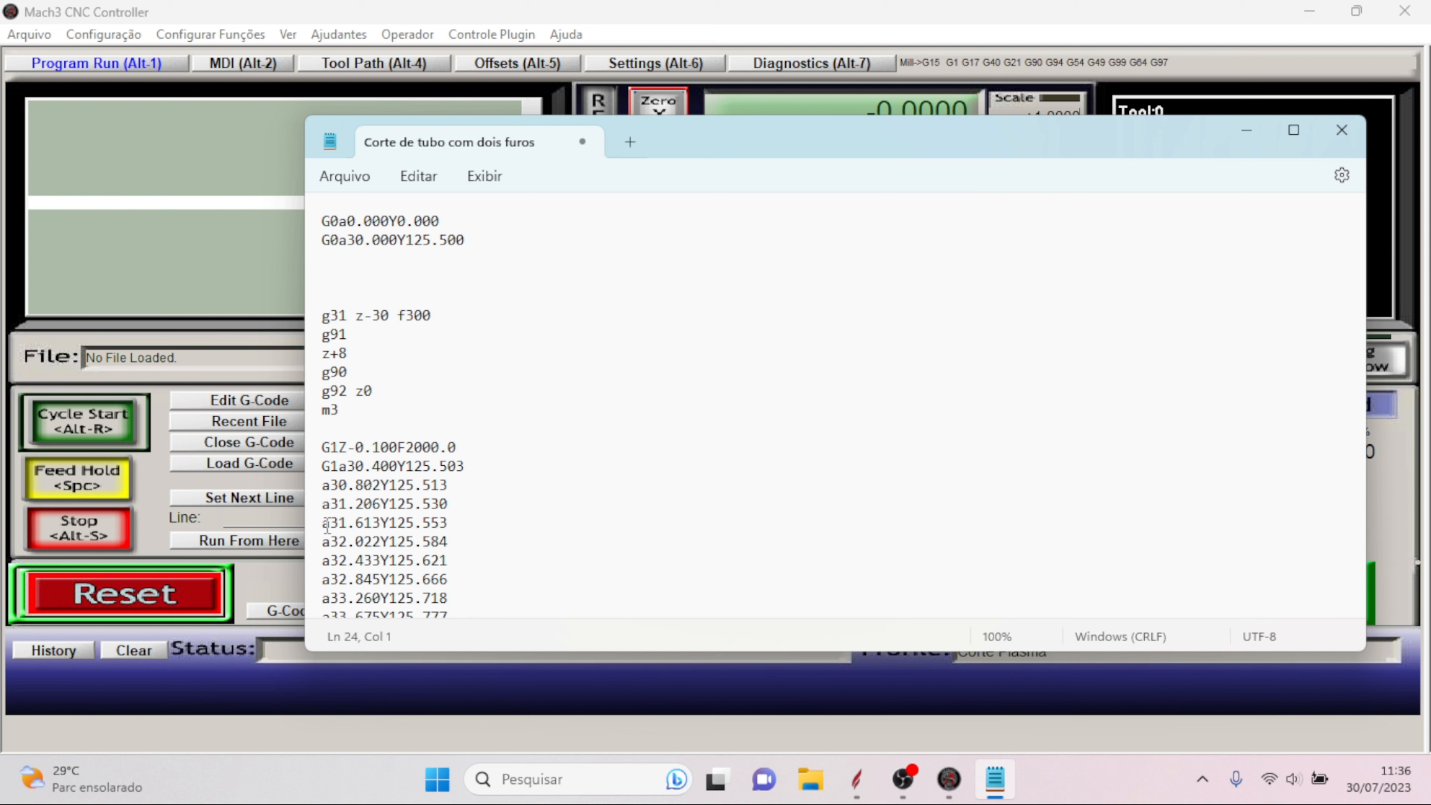
# - Save the edited G-code file and close it
pyautogui.click(350, 181)
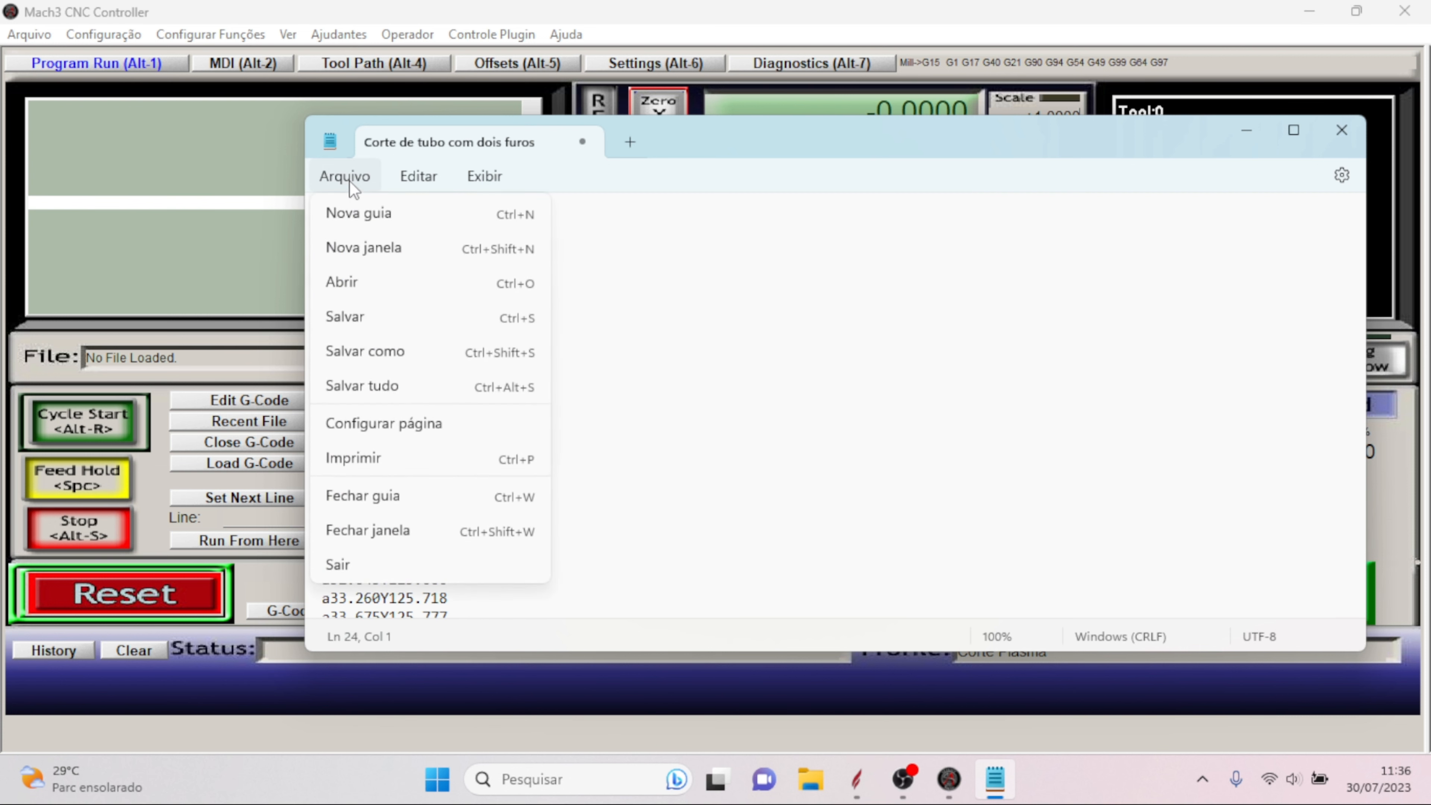
pyautogui.click(348, 318)
pyautogui.click(1342, 130)
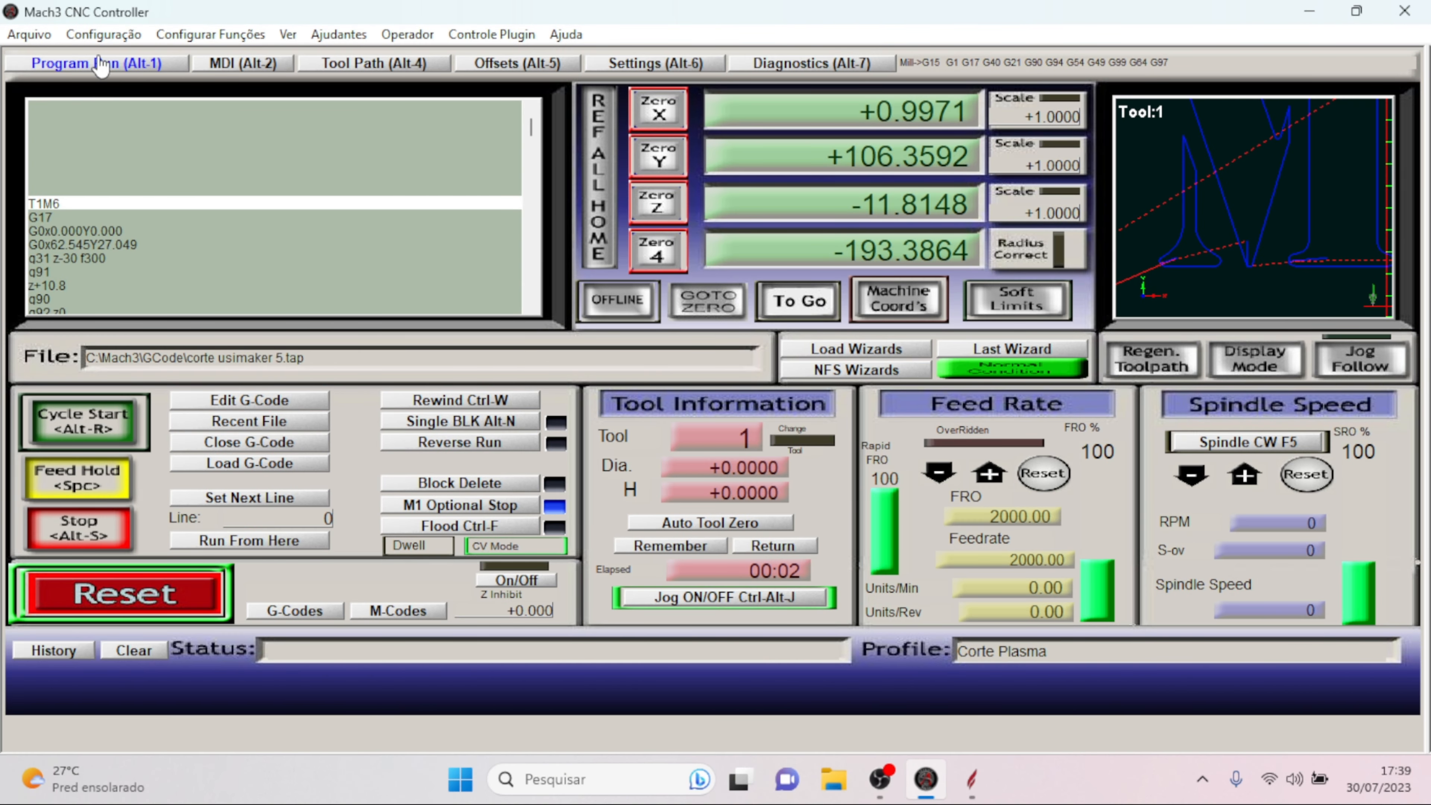
# - Set the A axis steps per mm to 135 in the Mach3 motor tuning settings
pyautogui.click(103, 35)
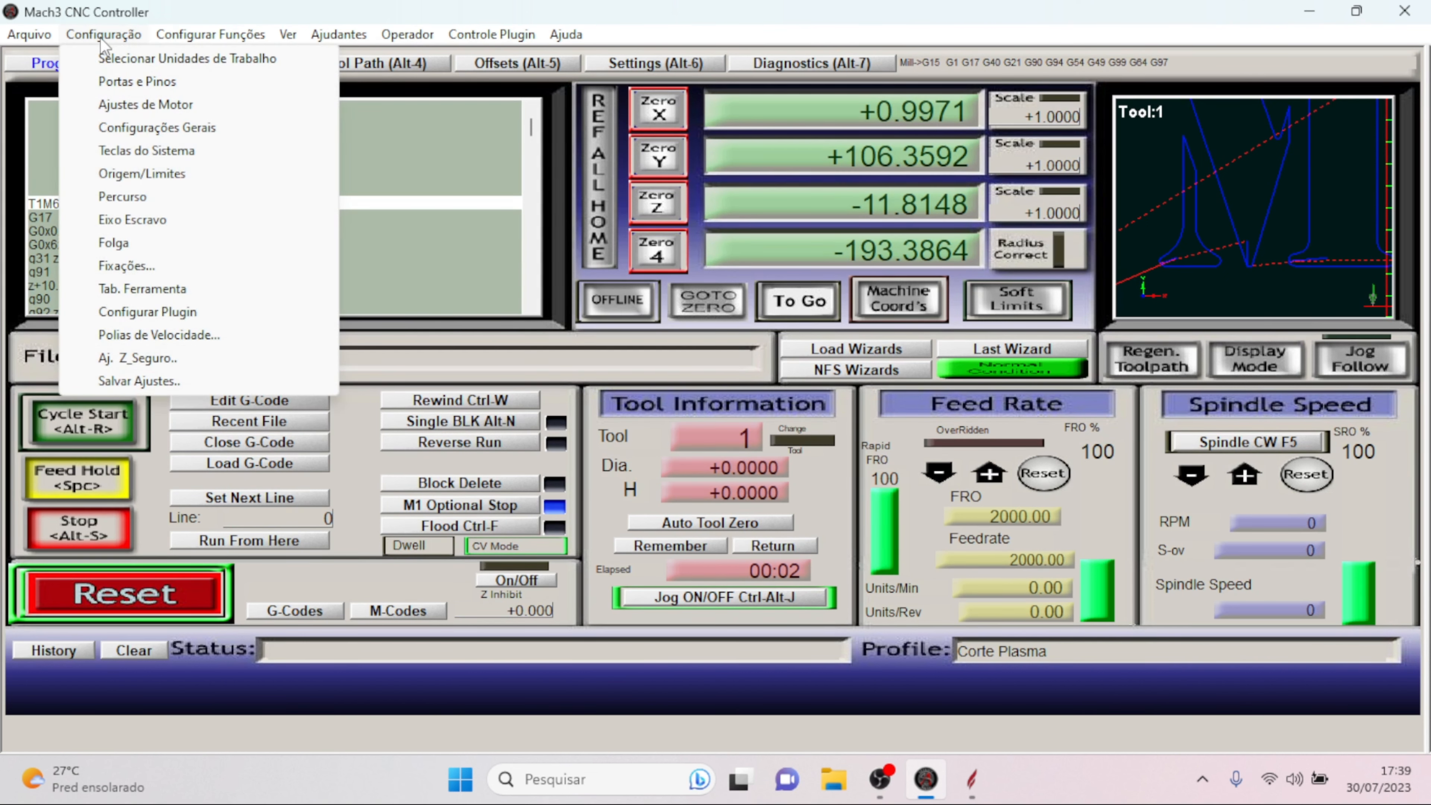
pyautogui.click(135, 106)
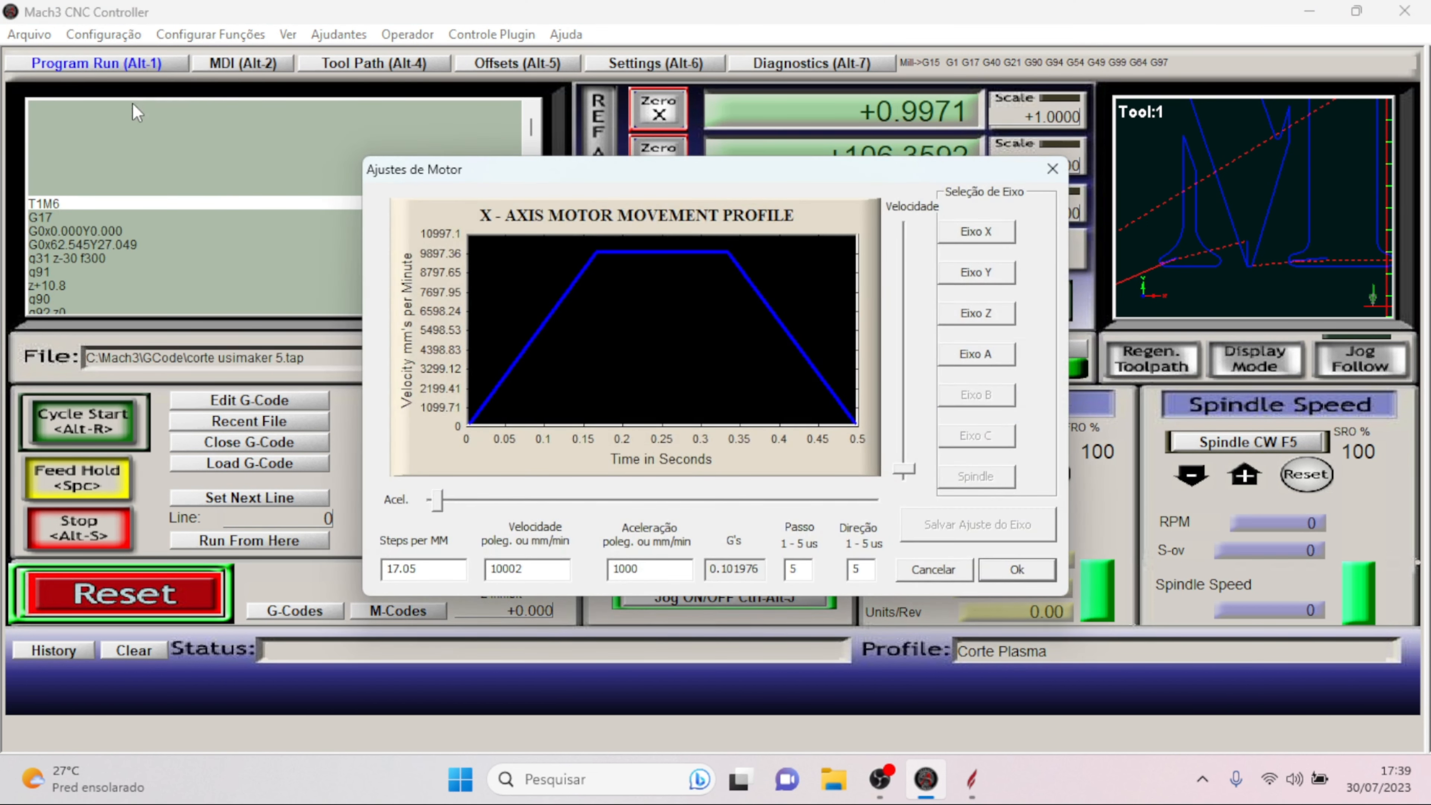
pyautogui.click(979, 356)
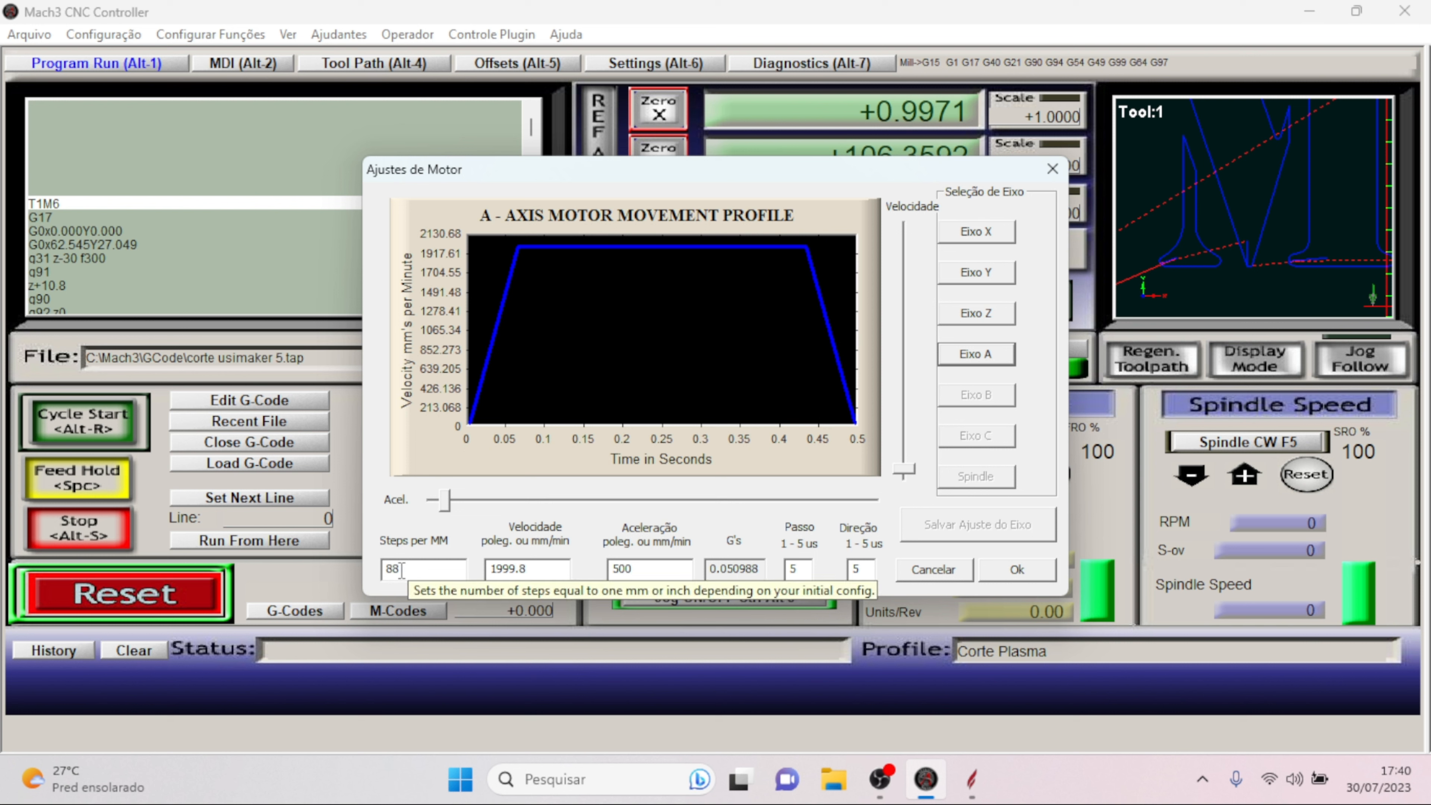
pyautogui.click(400, 570)
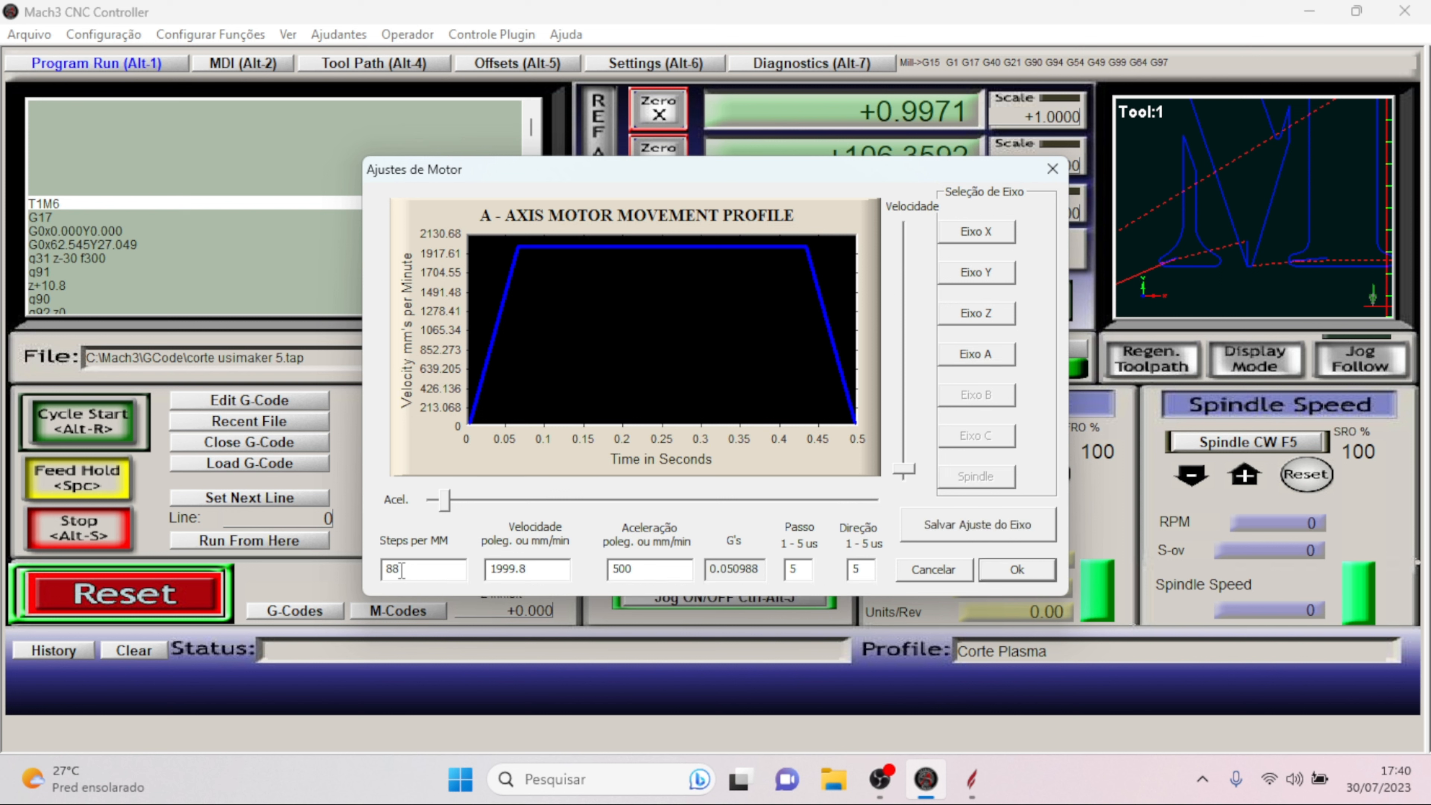
pyautogui.press('BackSpace')
pyautogui.press('BackSpace')
pyautogui.write('135')
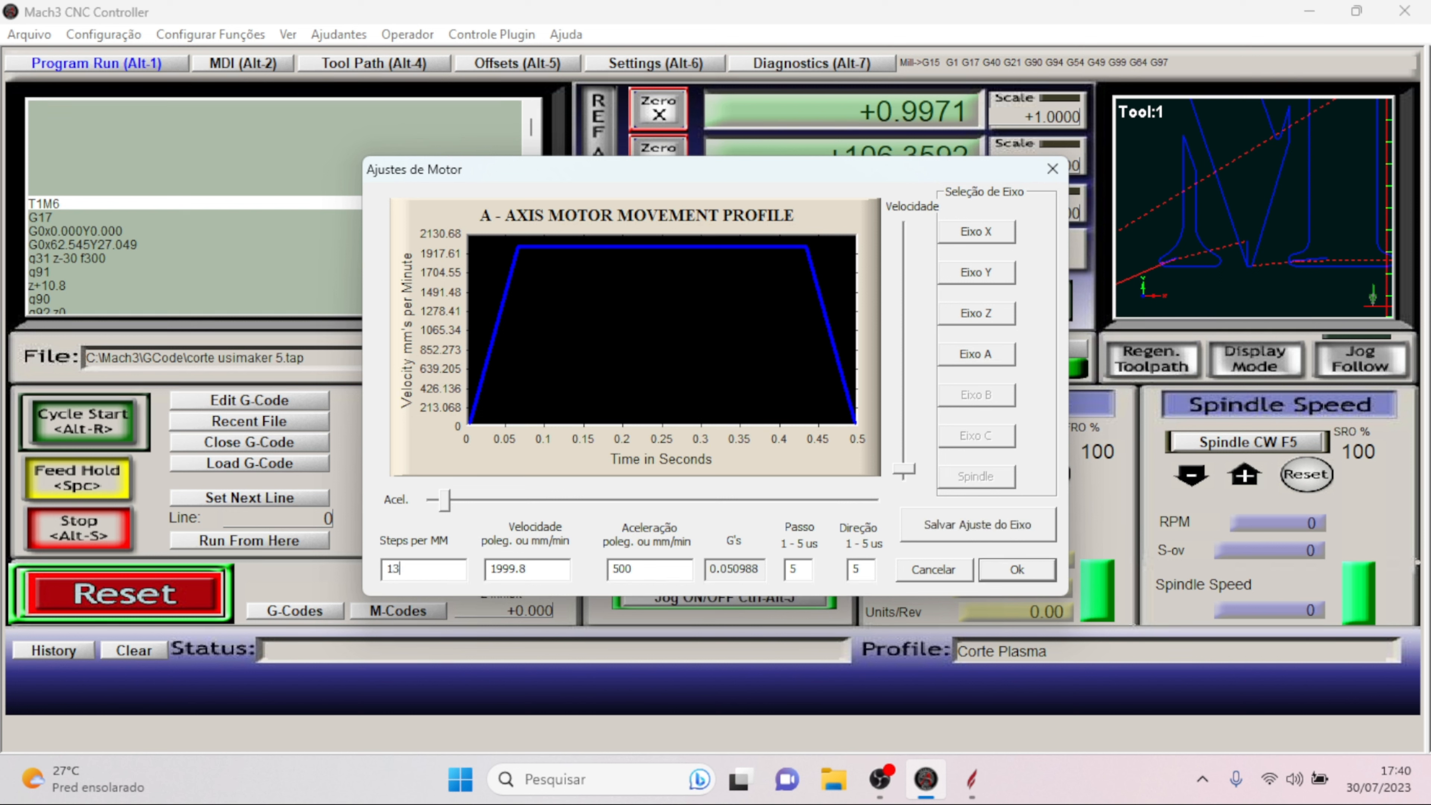